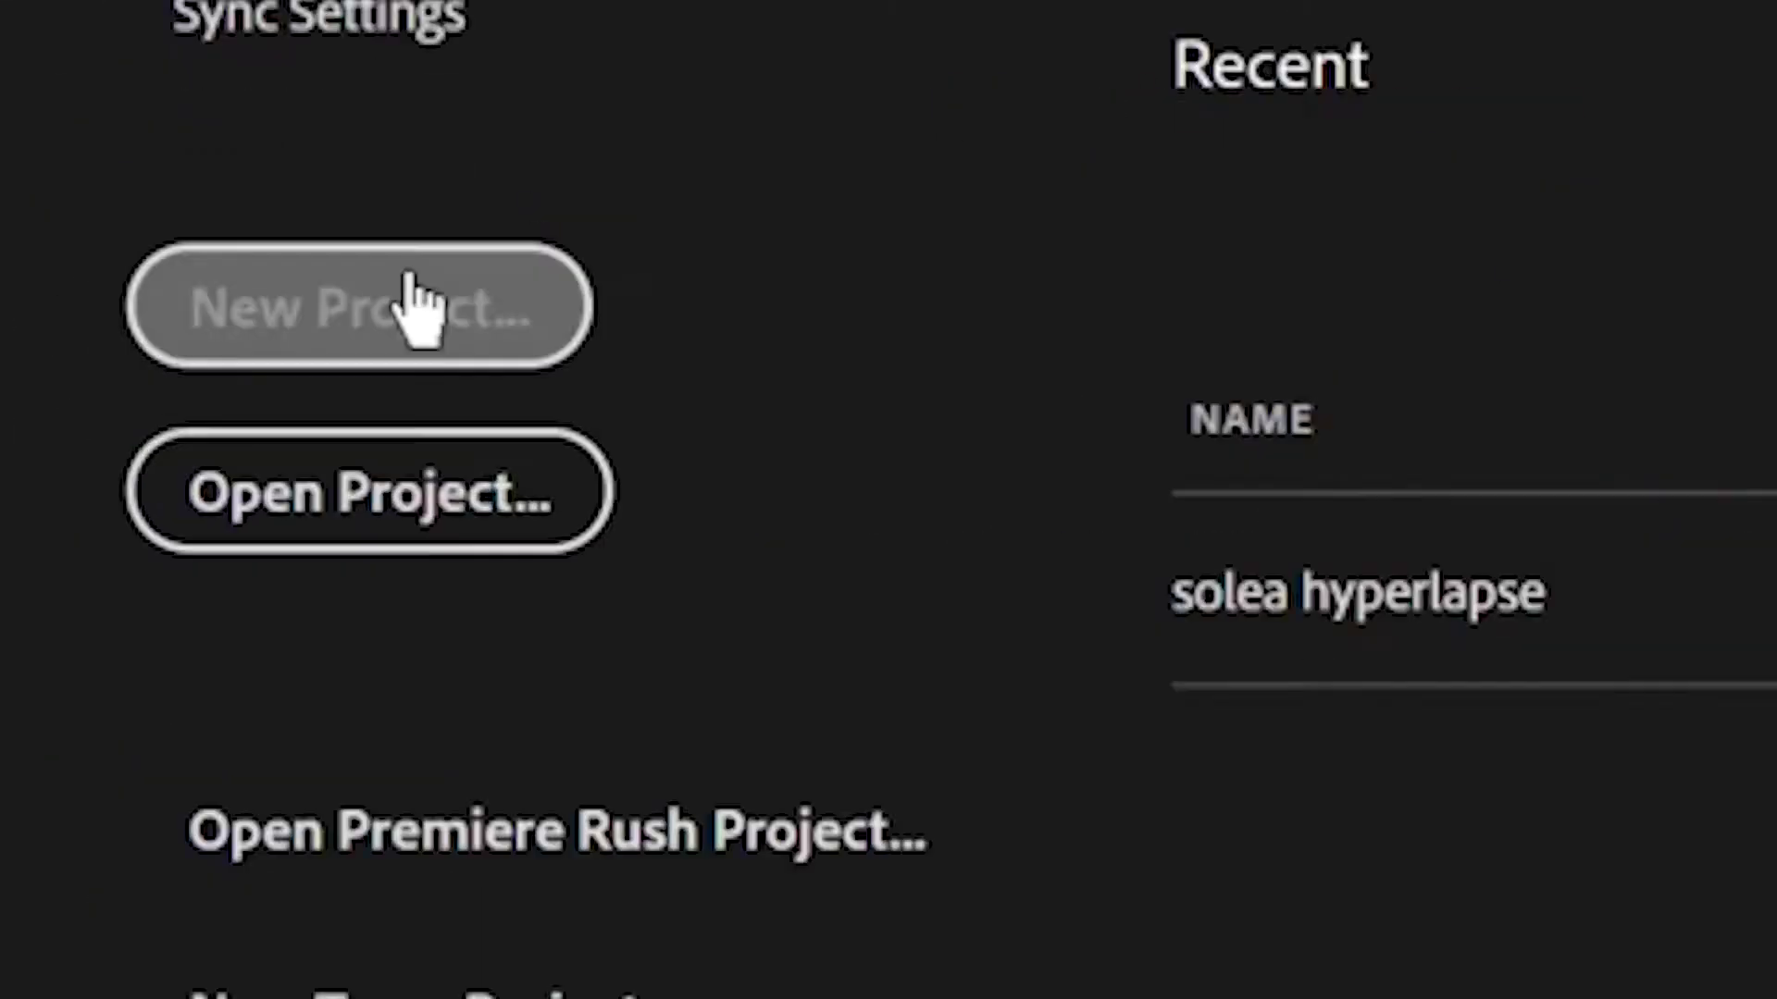
# Step: Start a new project and name it Radial Blur Tutorial
pyautogui.click(418, 308)
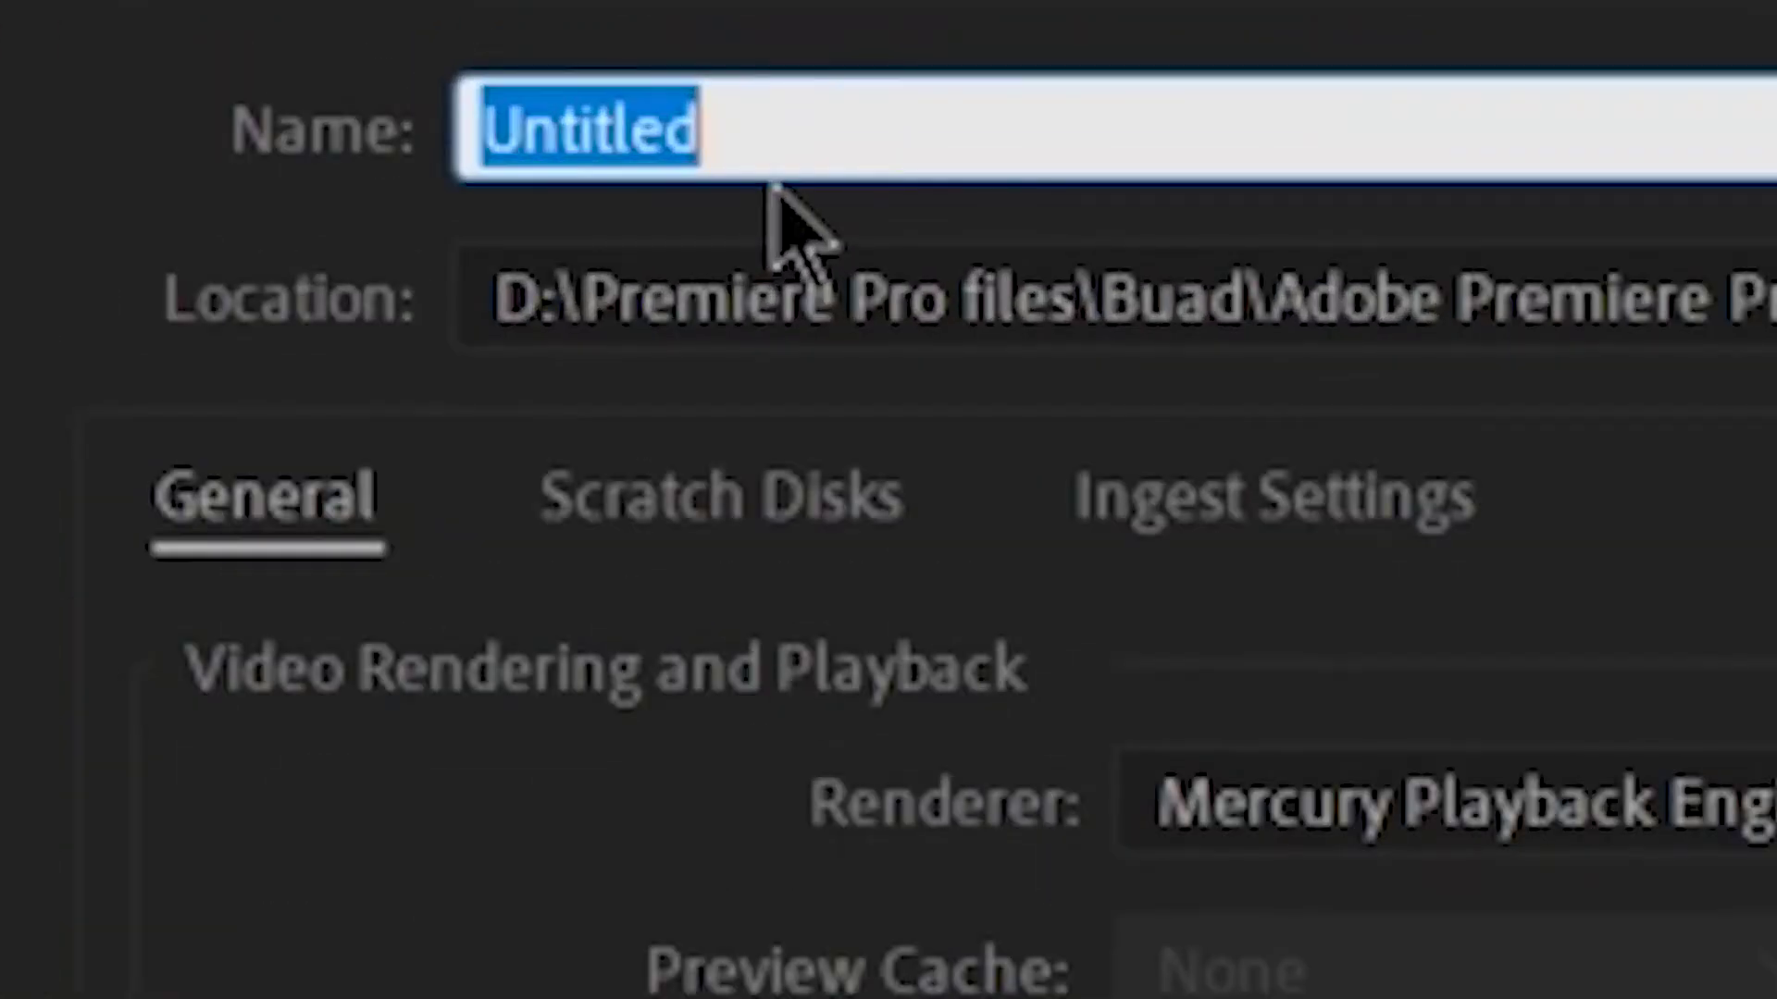
pyautogui.write('Radial Blur')
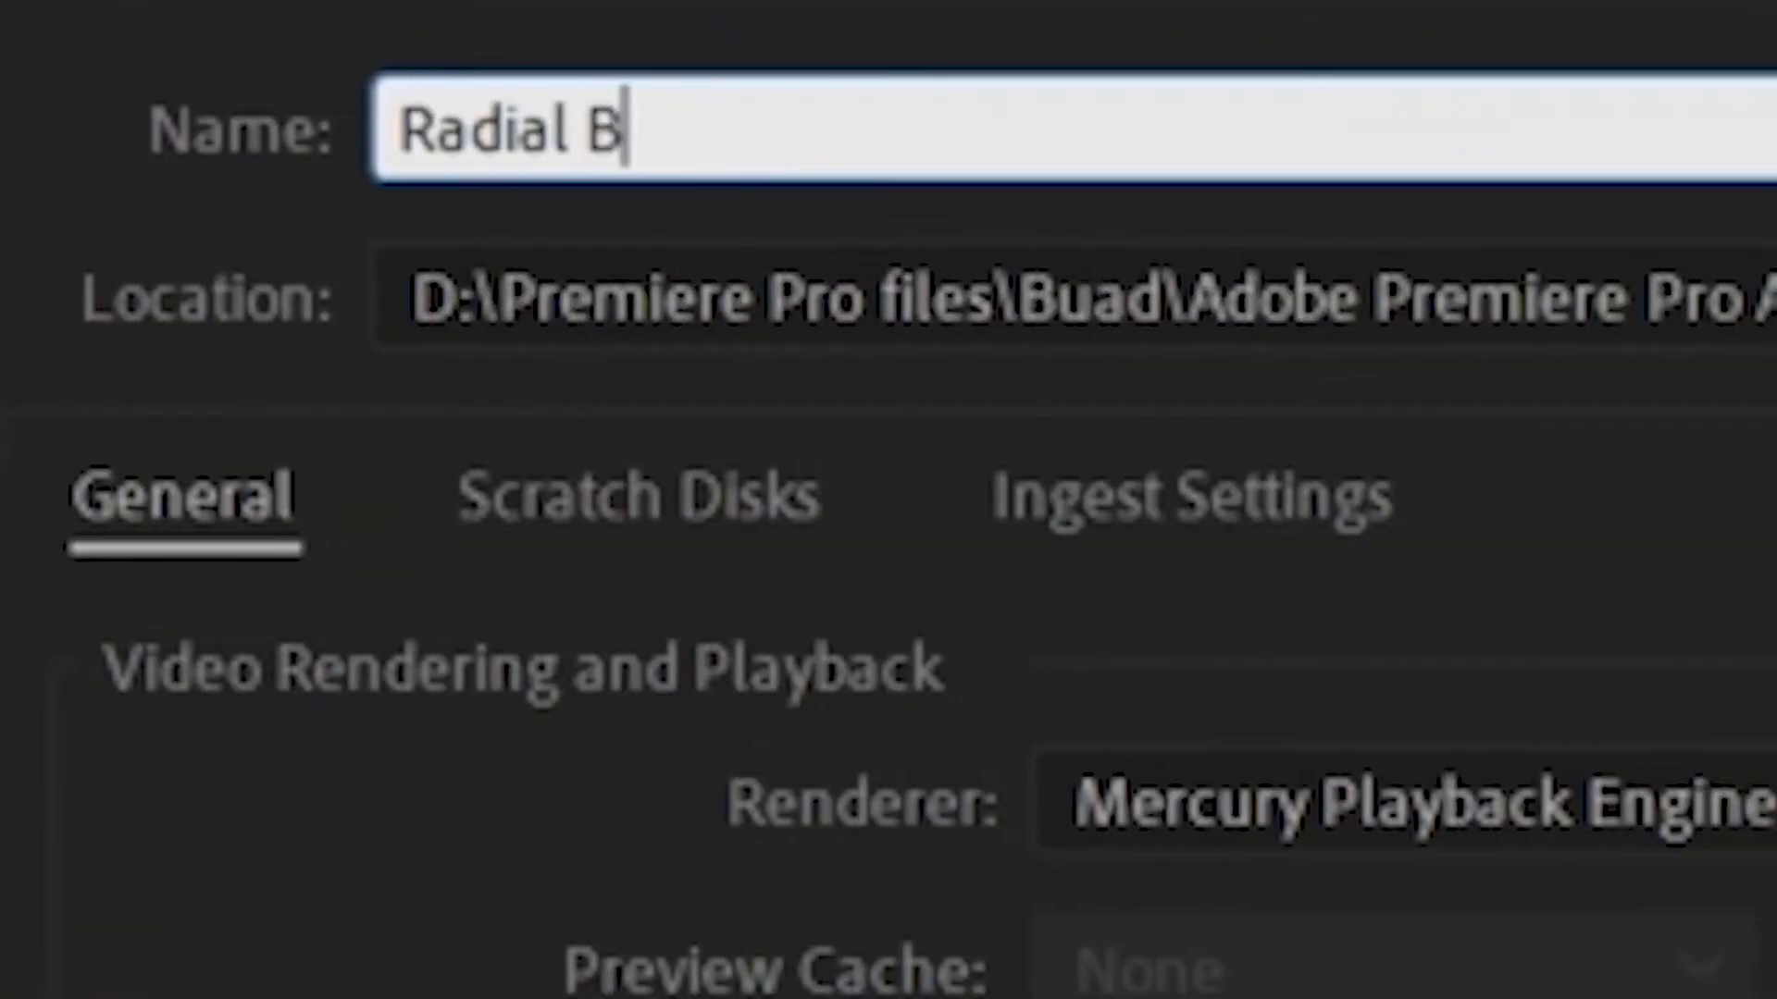
pyautogui.write(' Turo')
pyautogui.press('BackSpace')
pyautogui.press('BackSpace')
pyautogui.write('torial')
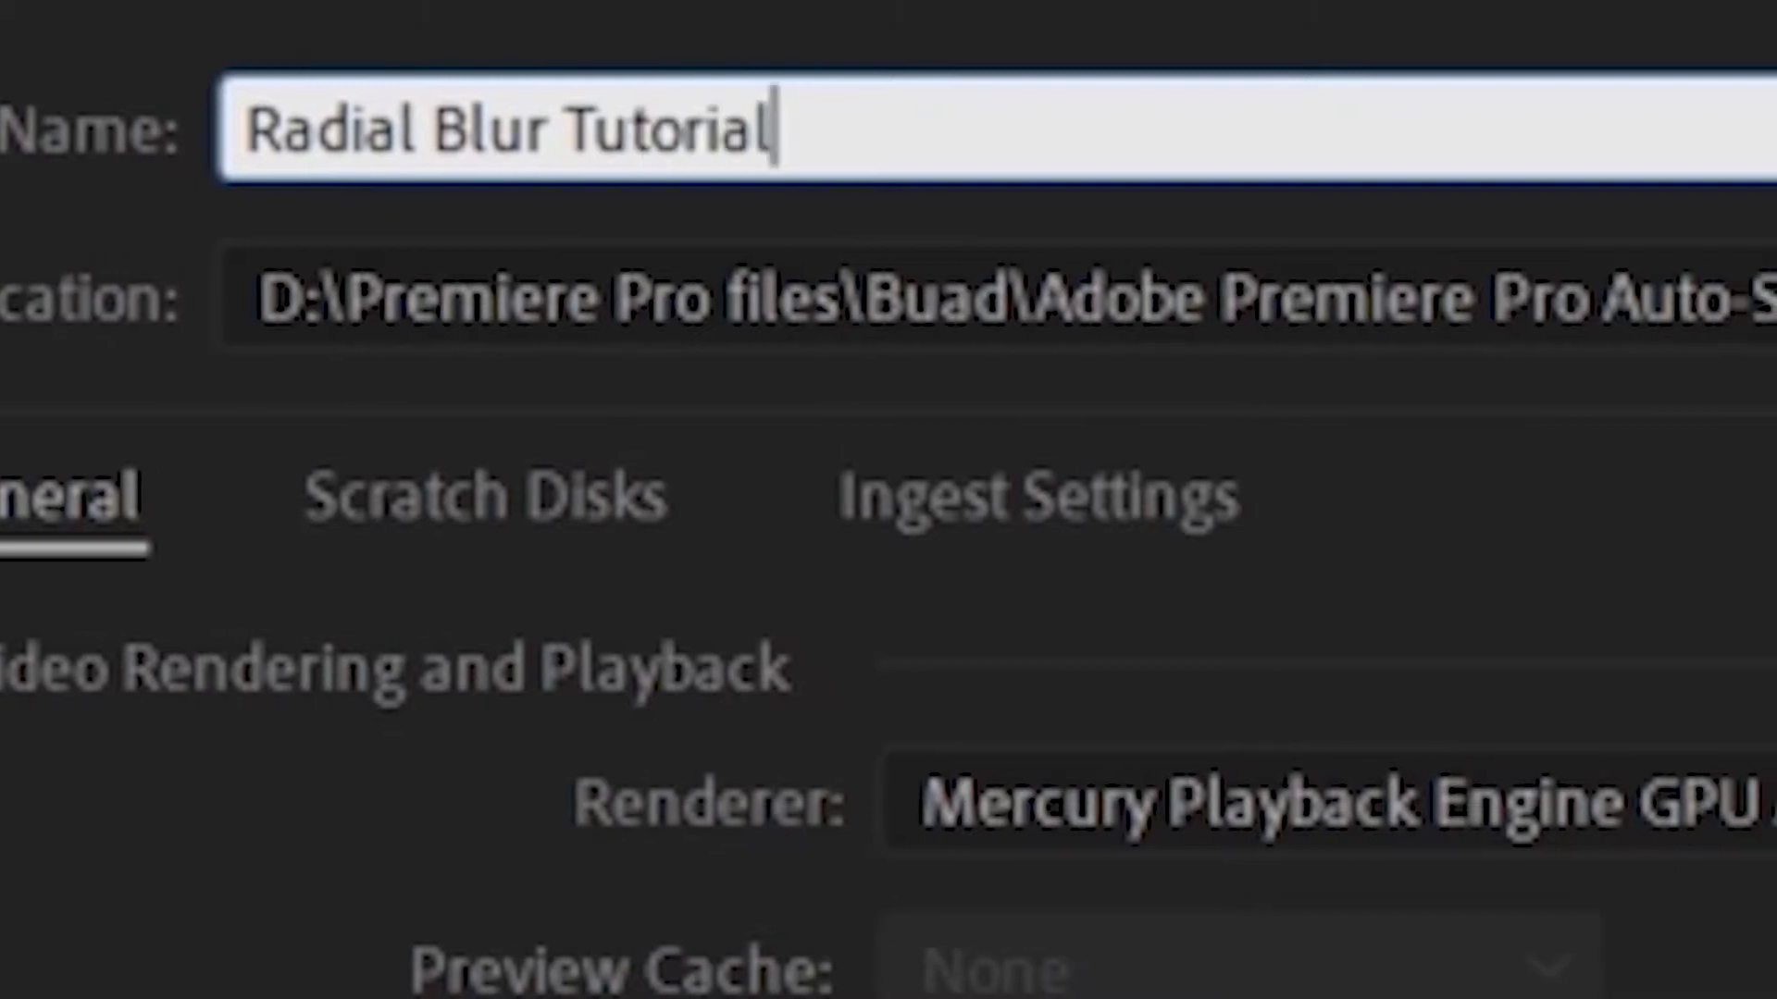
# Step: Set the project location to the Radial Blur Tutorial folder inside Premiere Pro files and create the project
pyautogui.click(1586, 349)
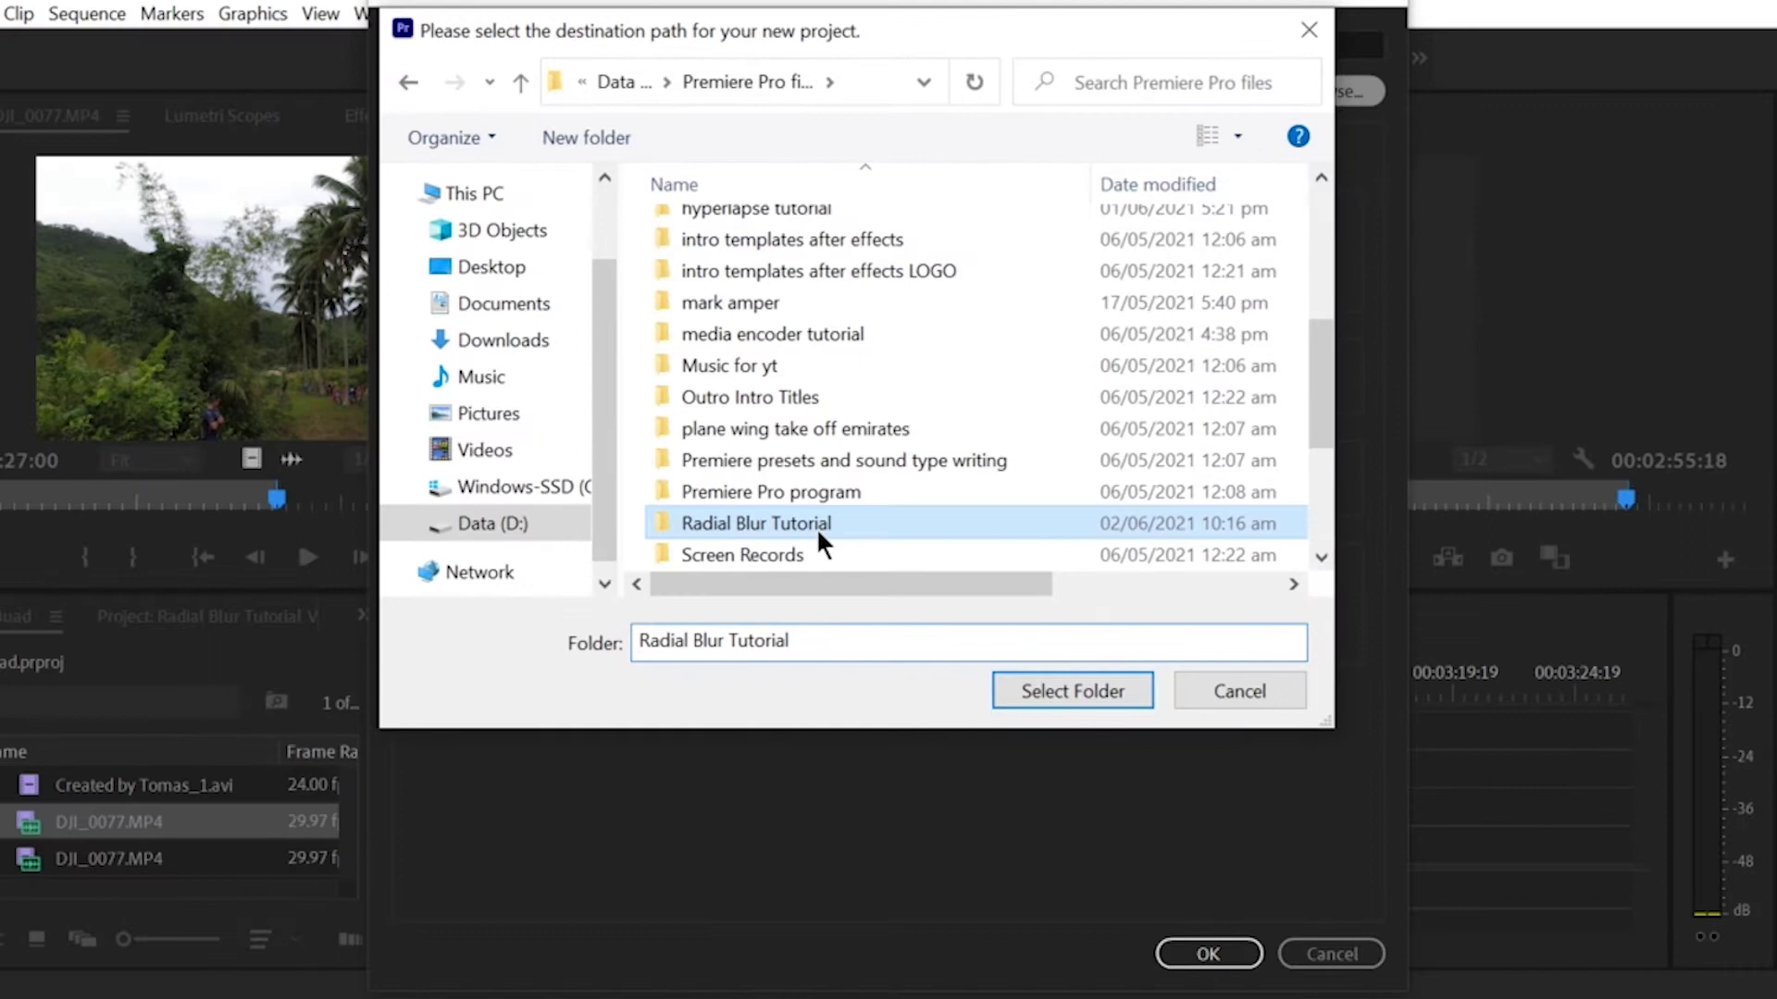
pyautogui.doubleClick(816, 528)
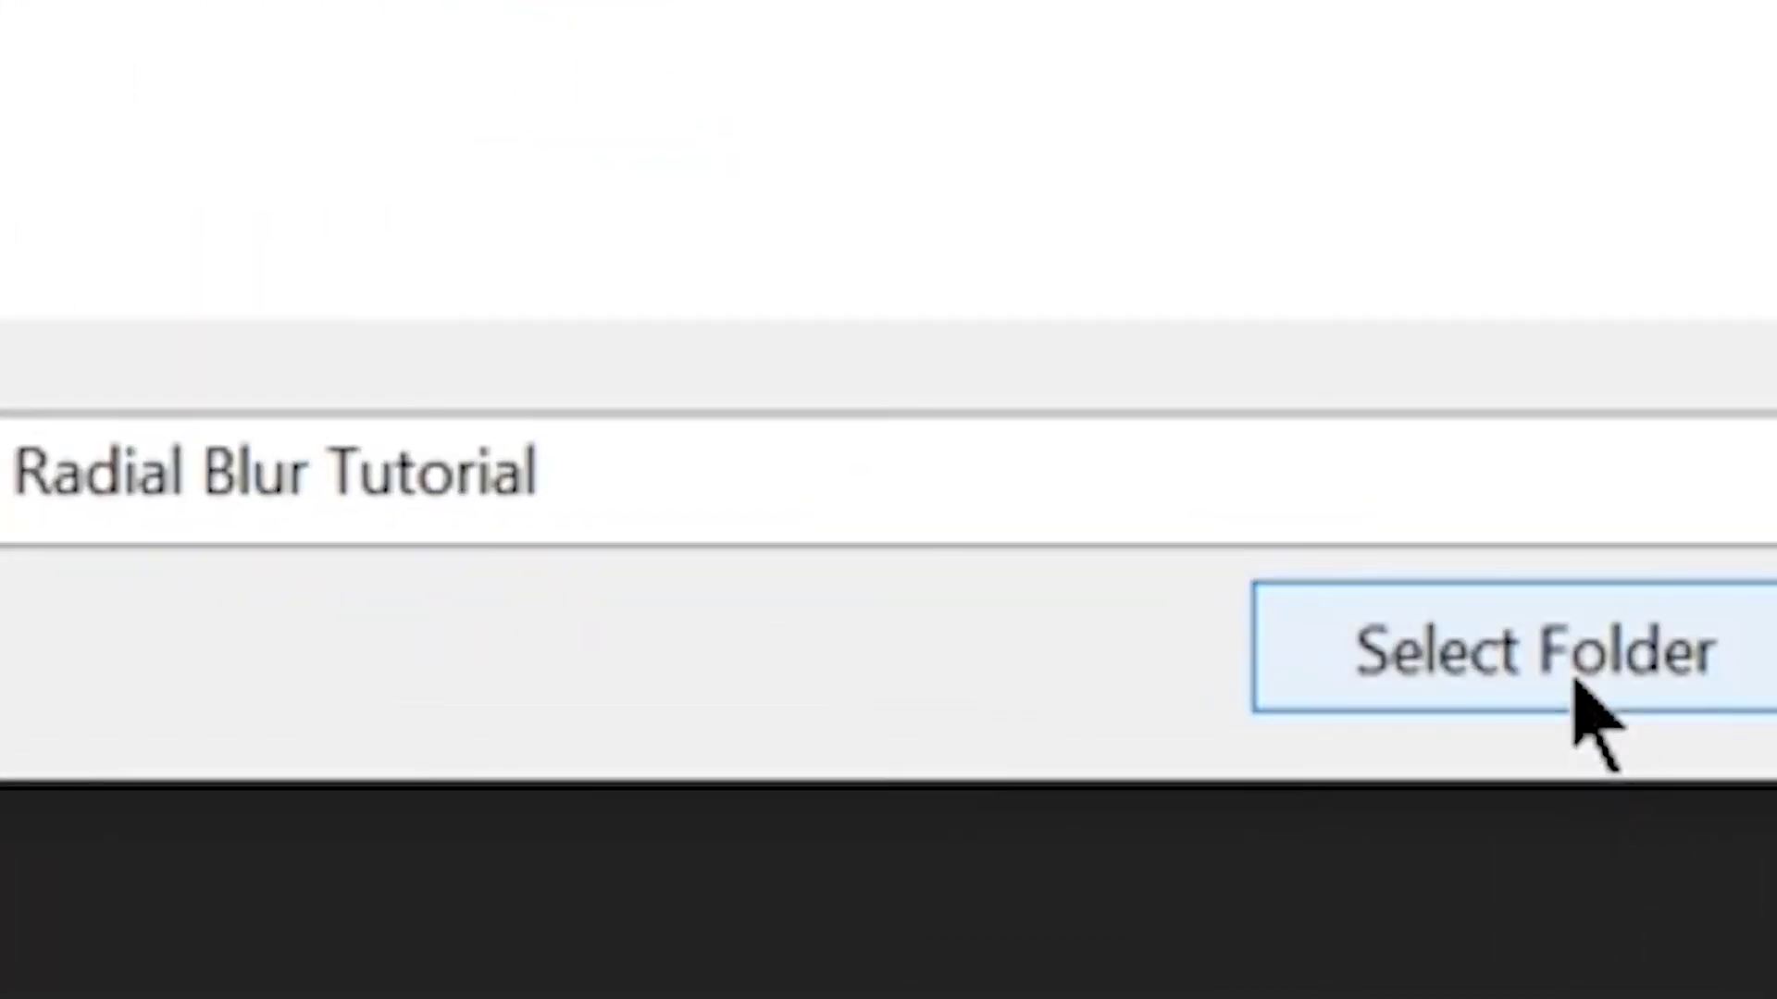
pyautogui.click(1176, 694)
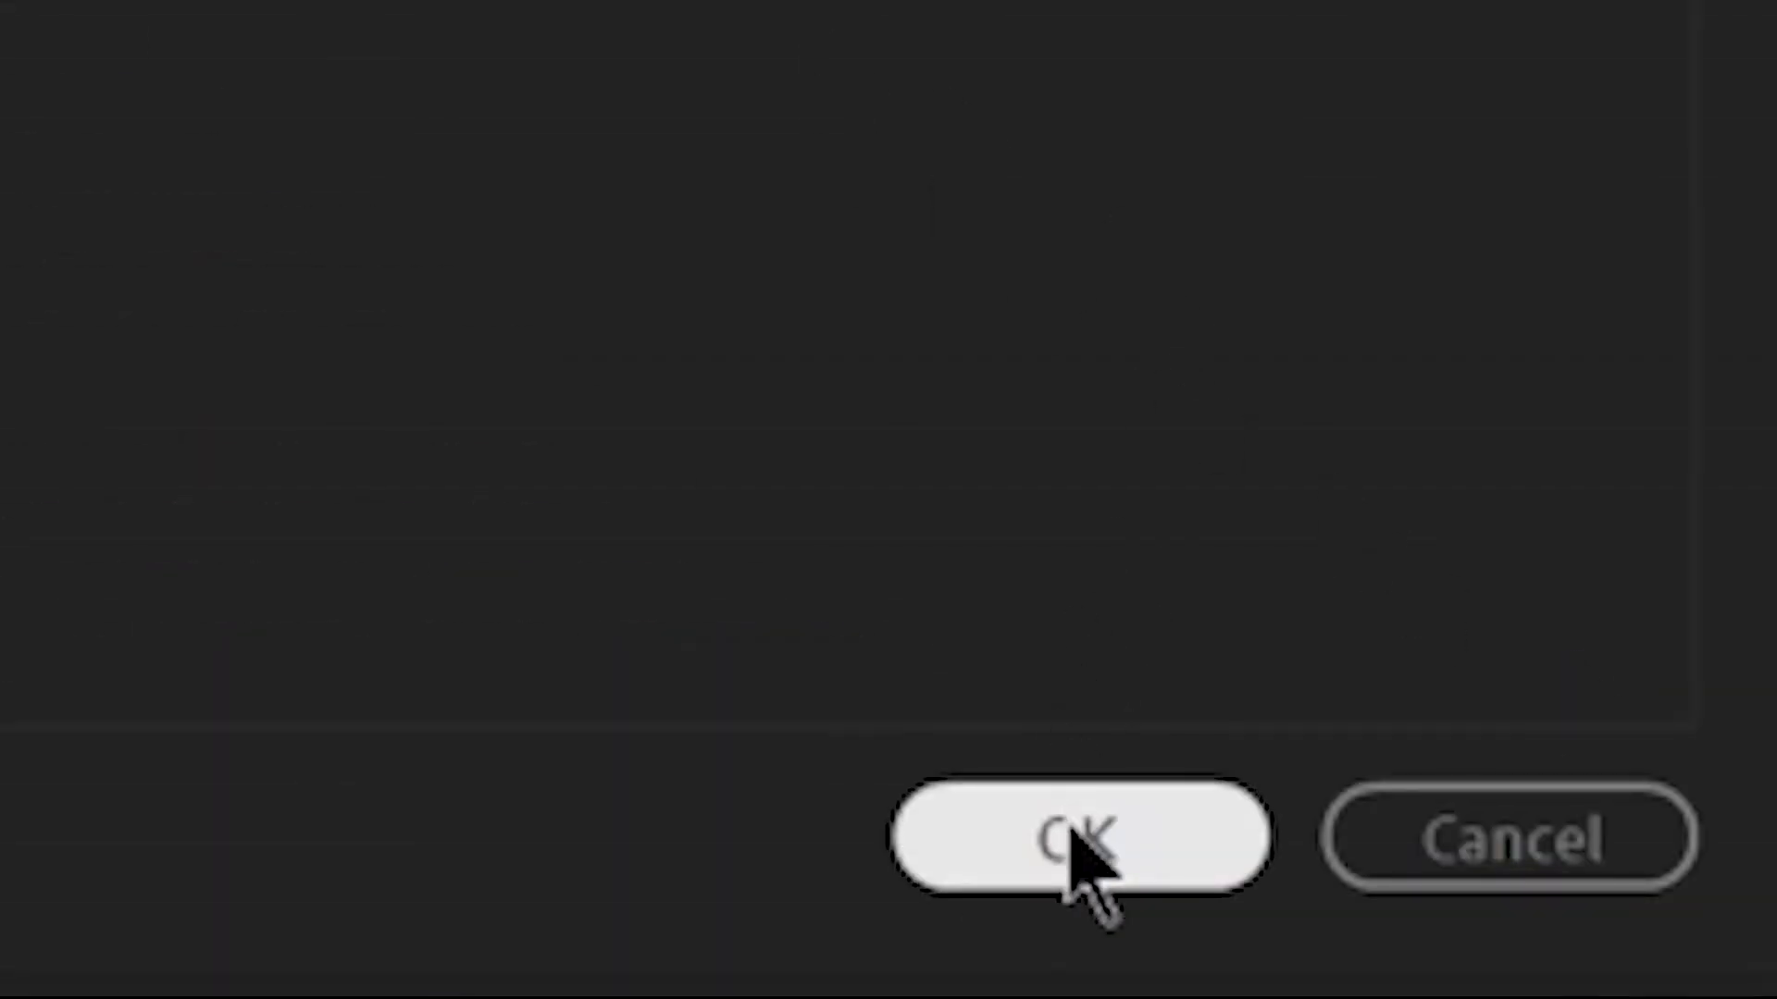
pyautogui.click(1078, 851)
# Step: Create a new sequence from the 1080p24 preset, keeping the default name Sequence 01
pyautogui.rightClick(468, 920)
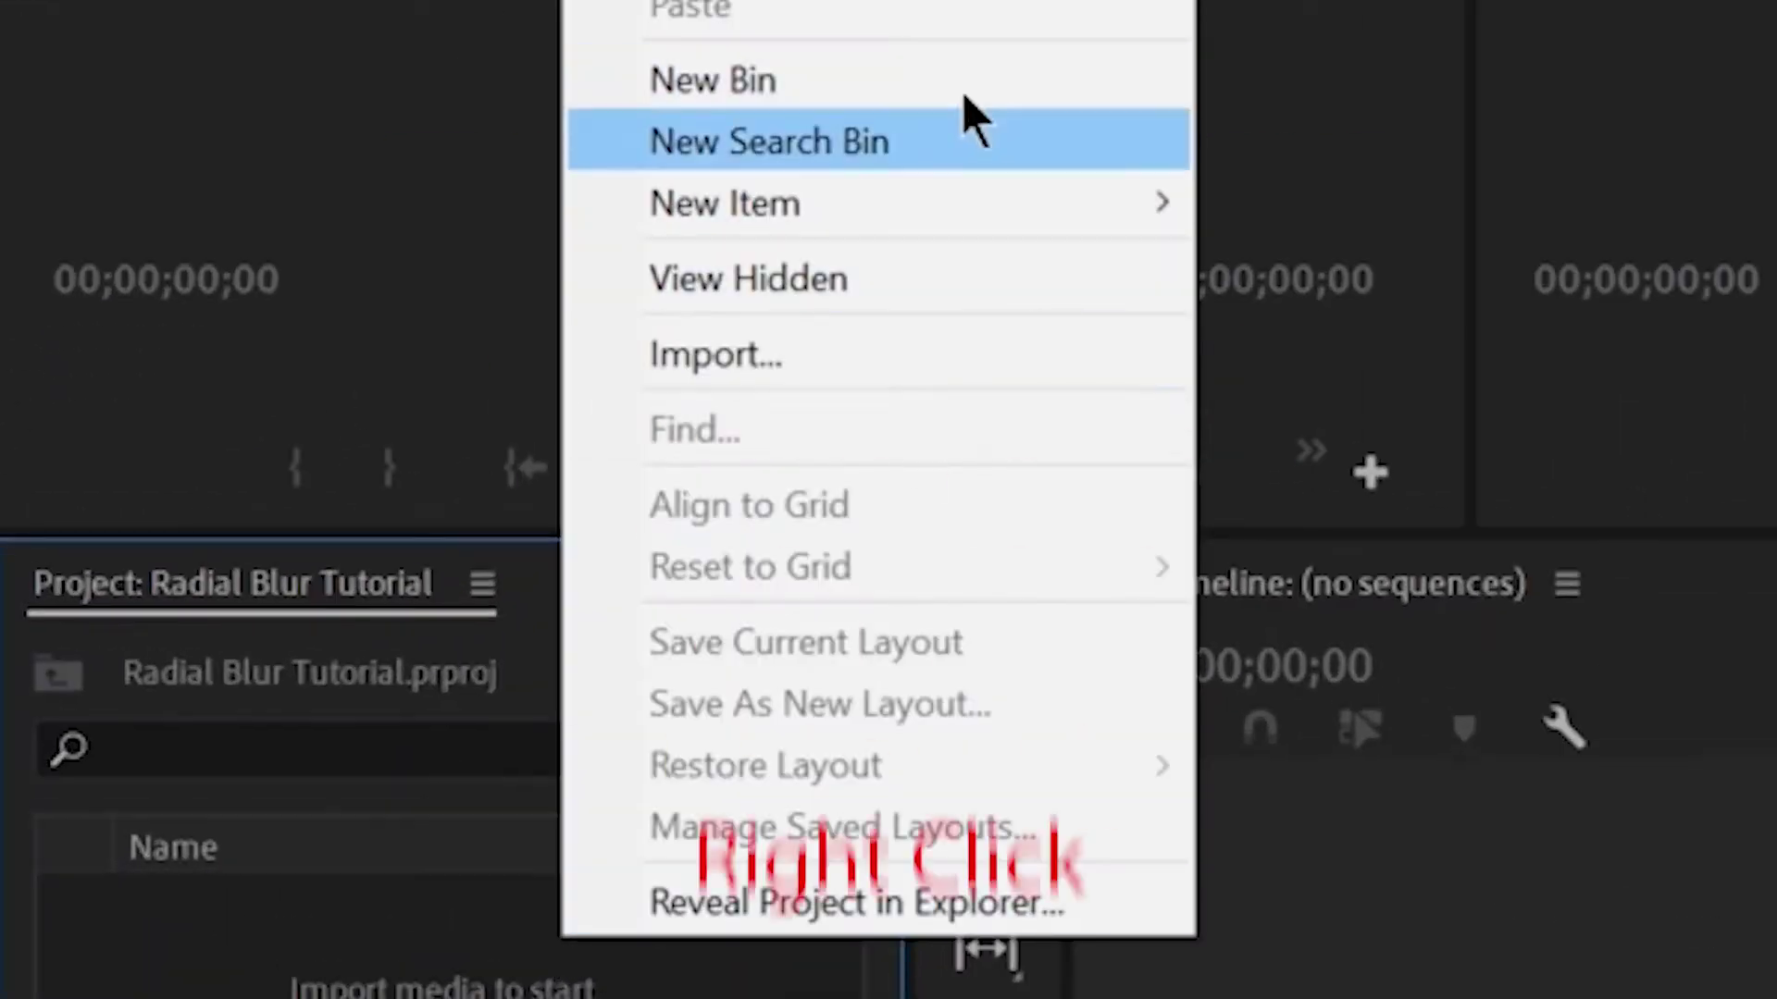
pyautogui.moveTo(901, 200)
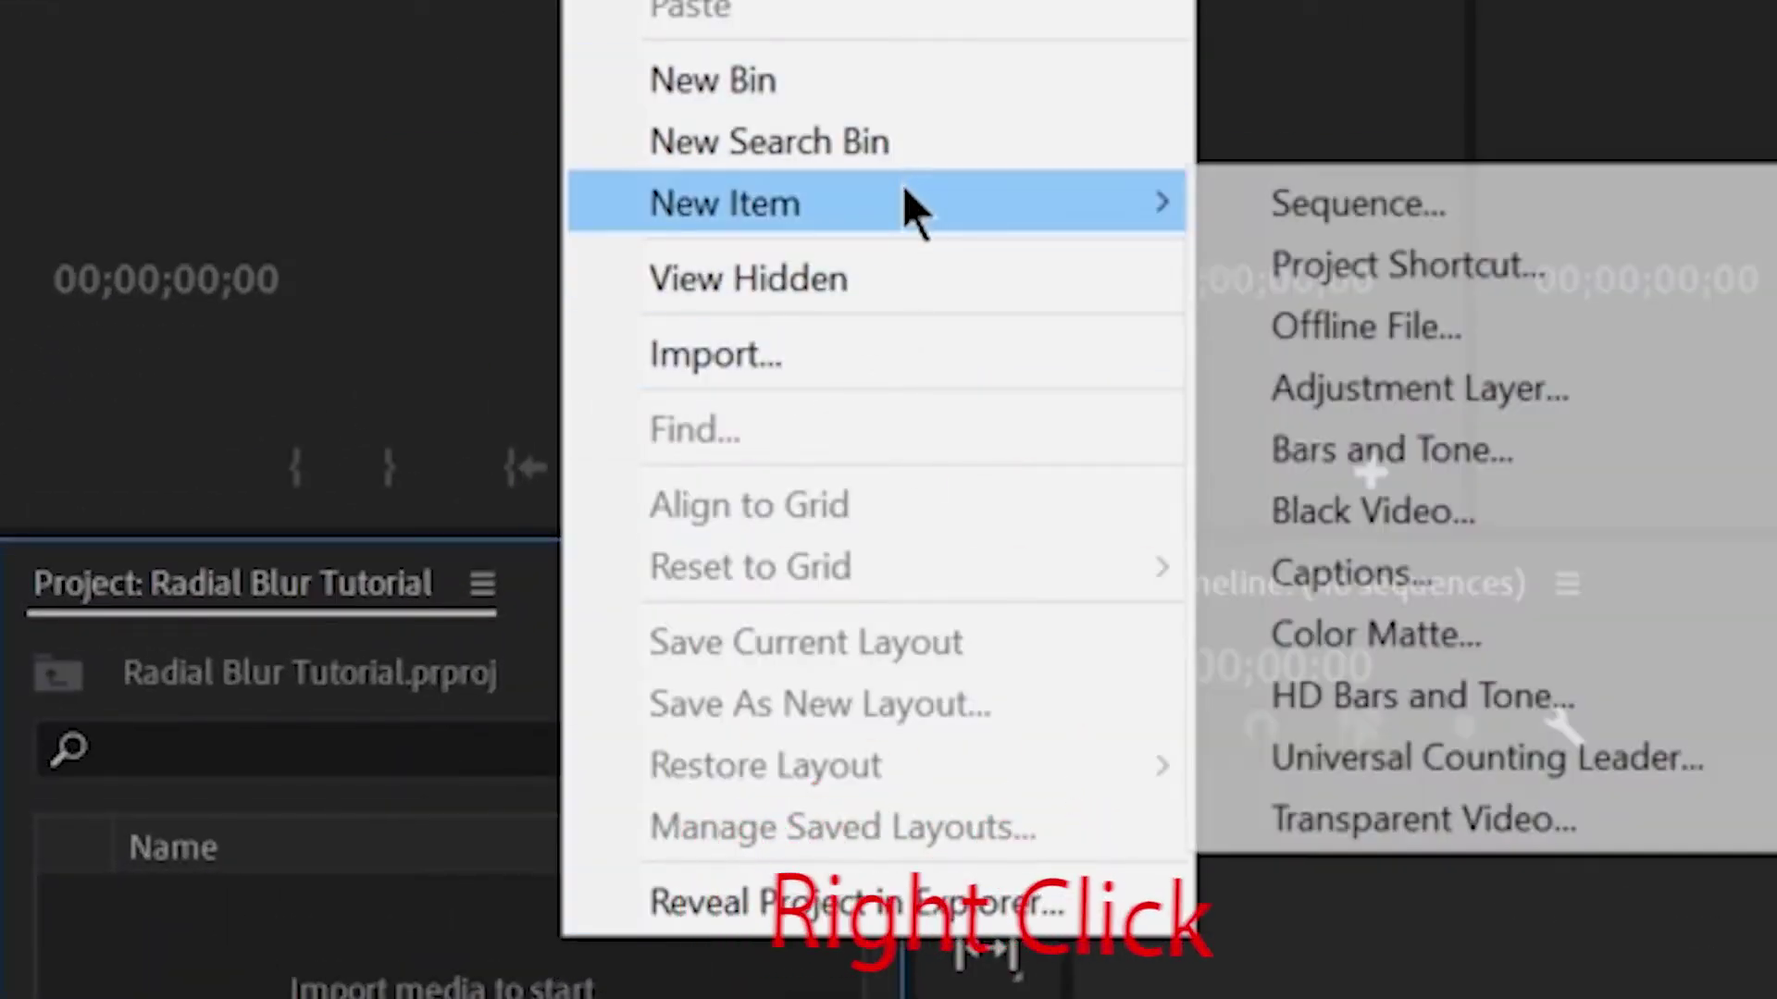
pyautogui.click(1320, 203)
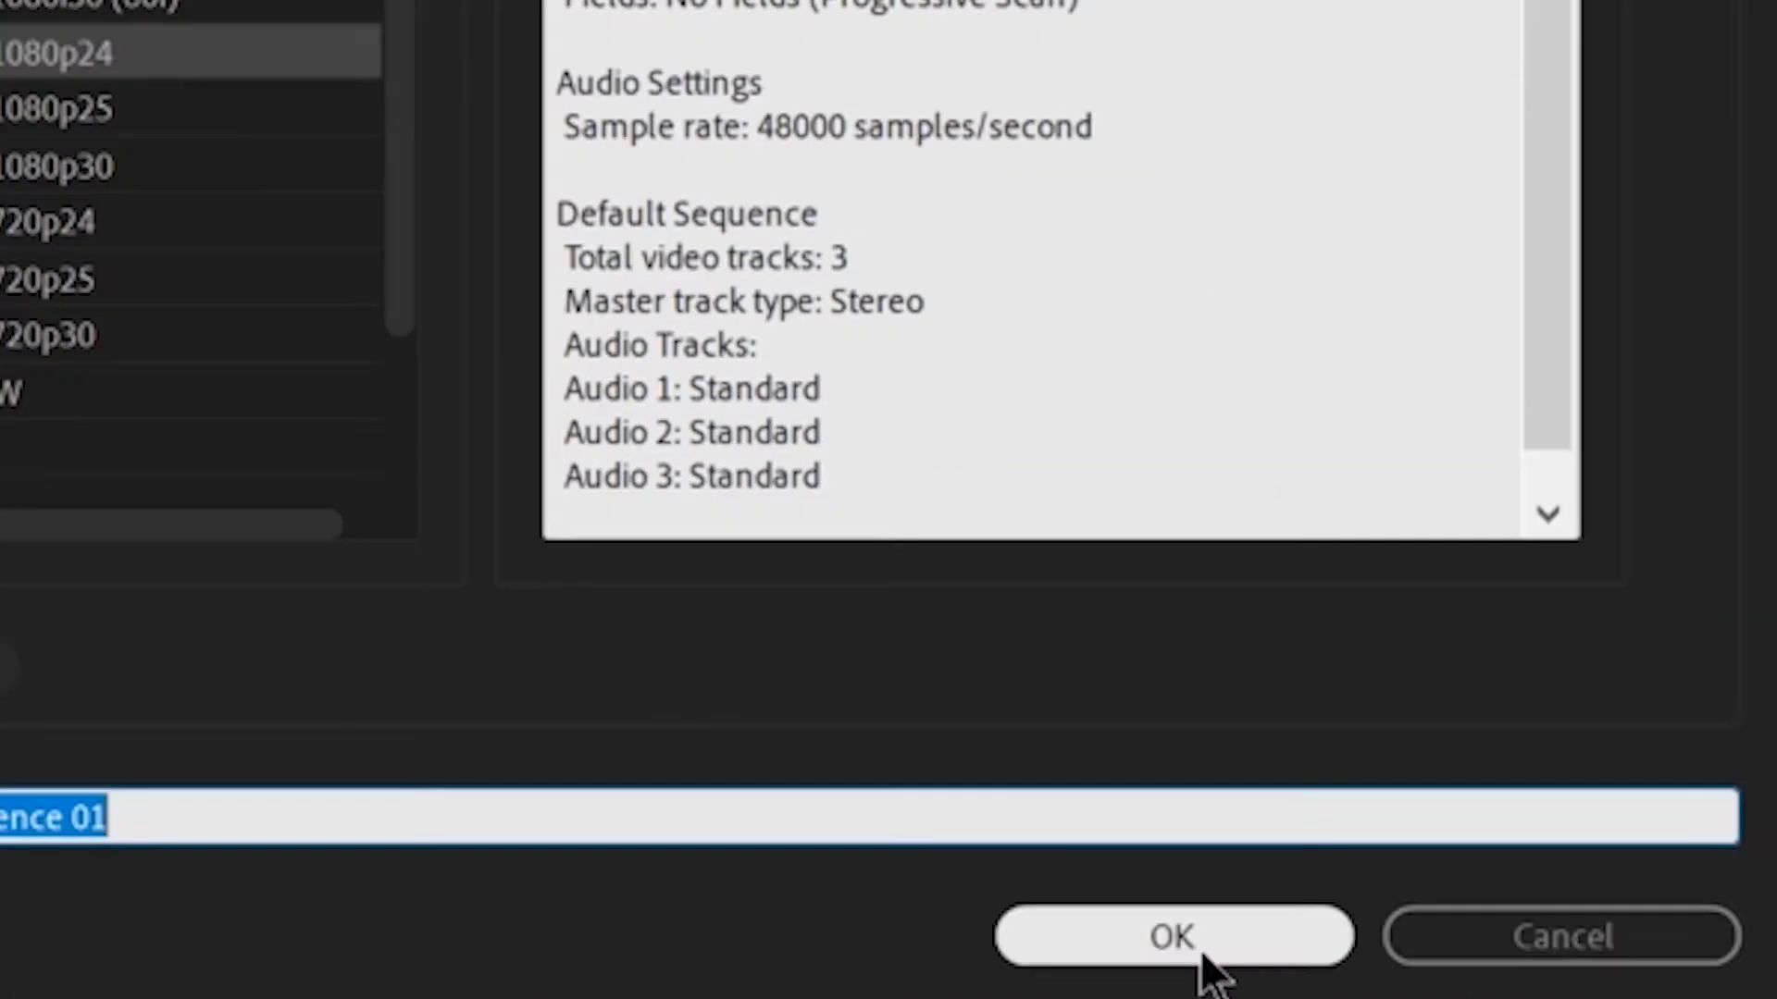
pyautogui.click(1634, 998)
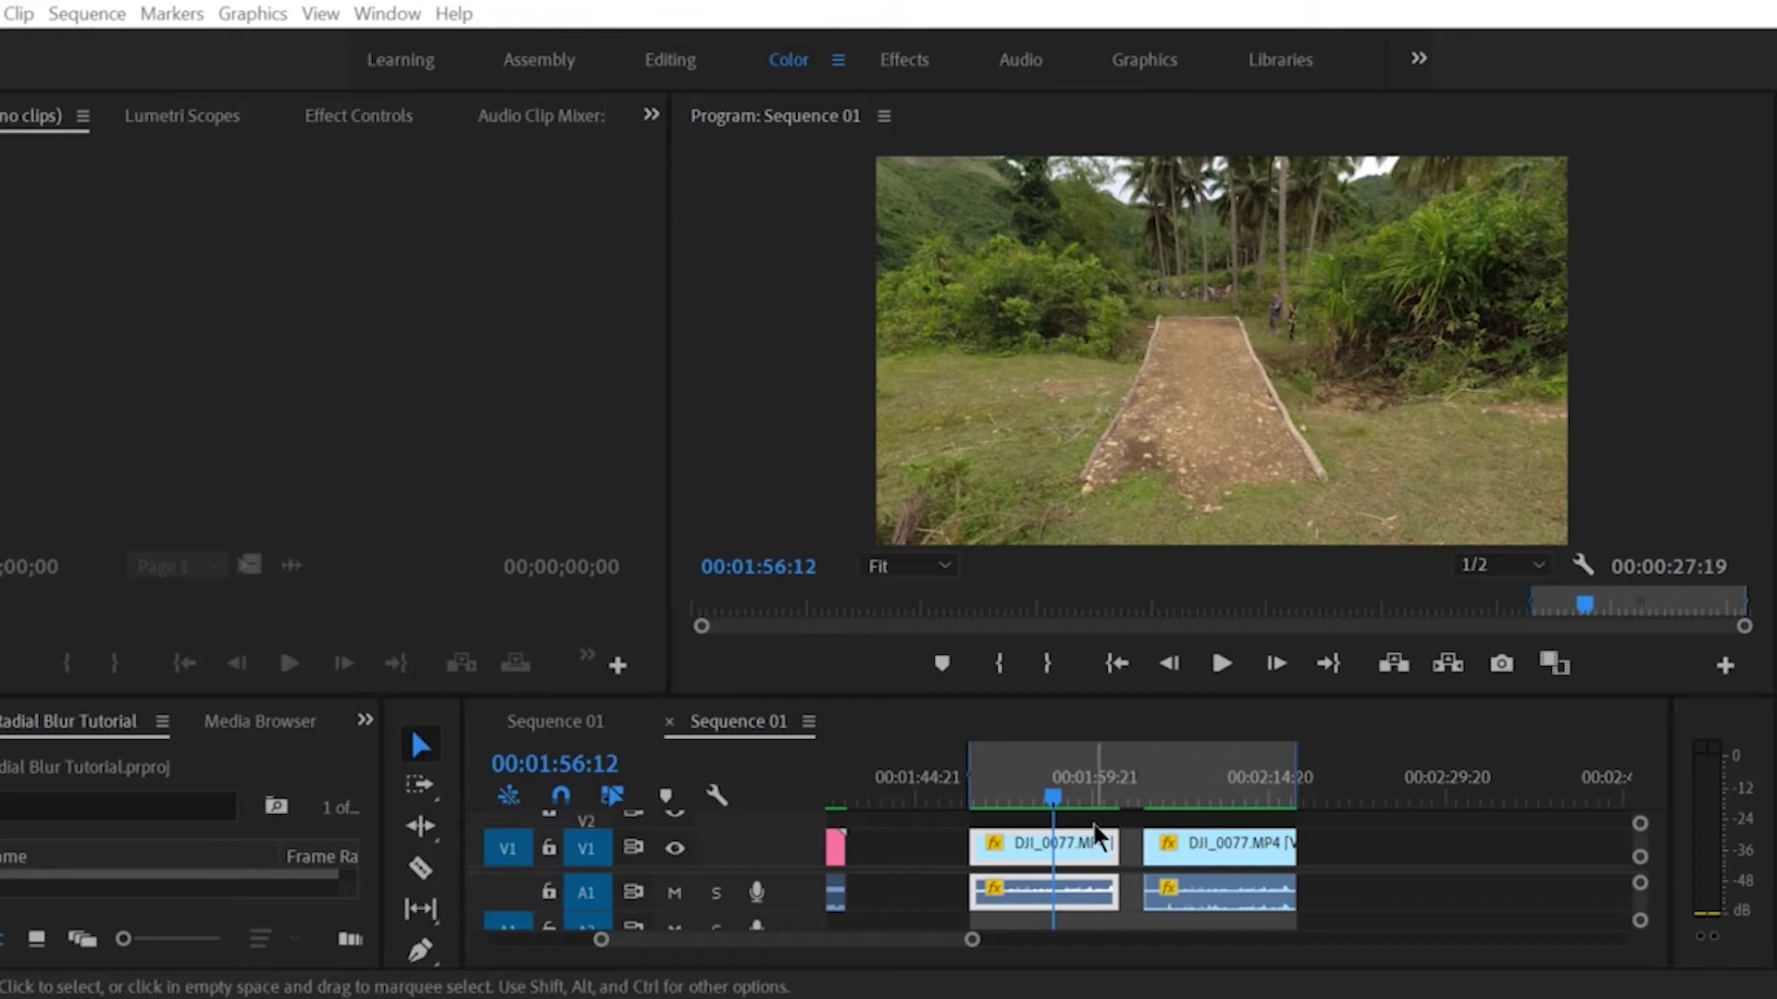
# Step: Play back the first DJI_0077.MP4 clip in the sequence from its start
pyautogui.click(963, 793)
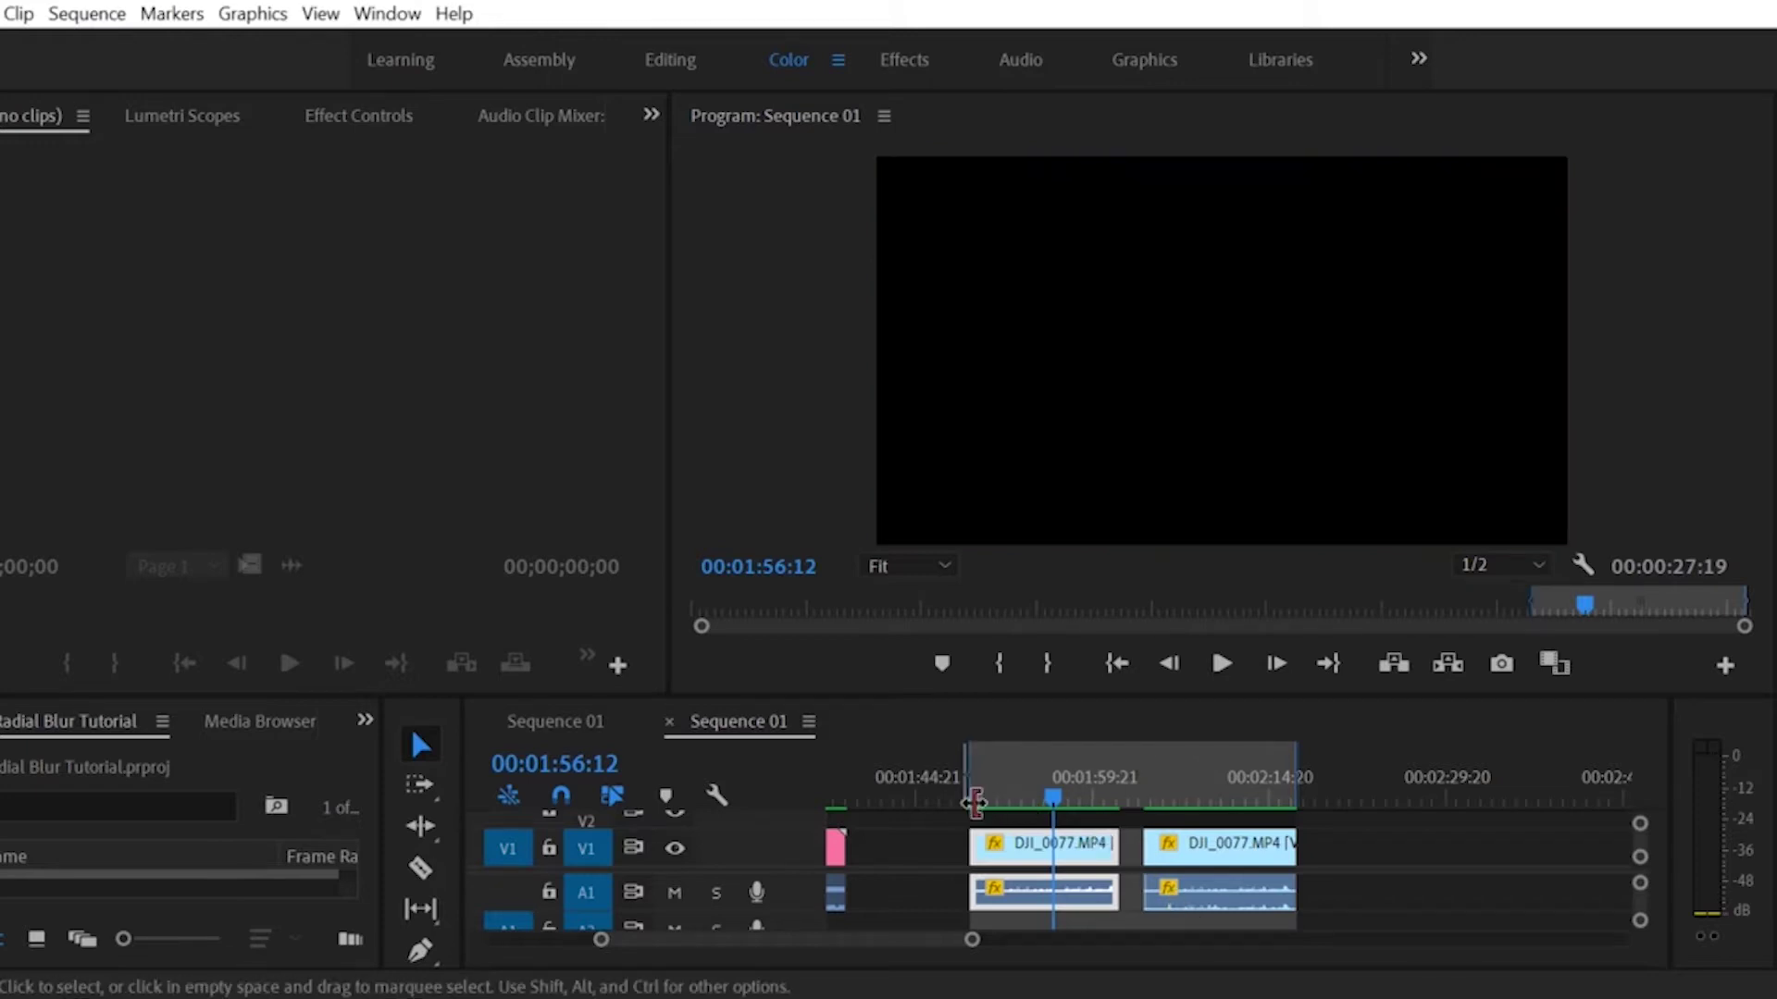
pyautogui.press('space')
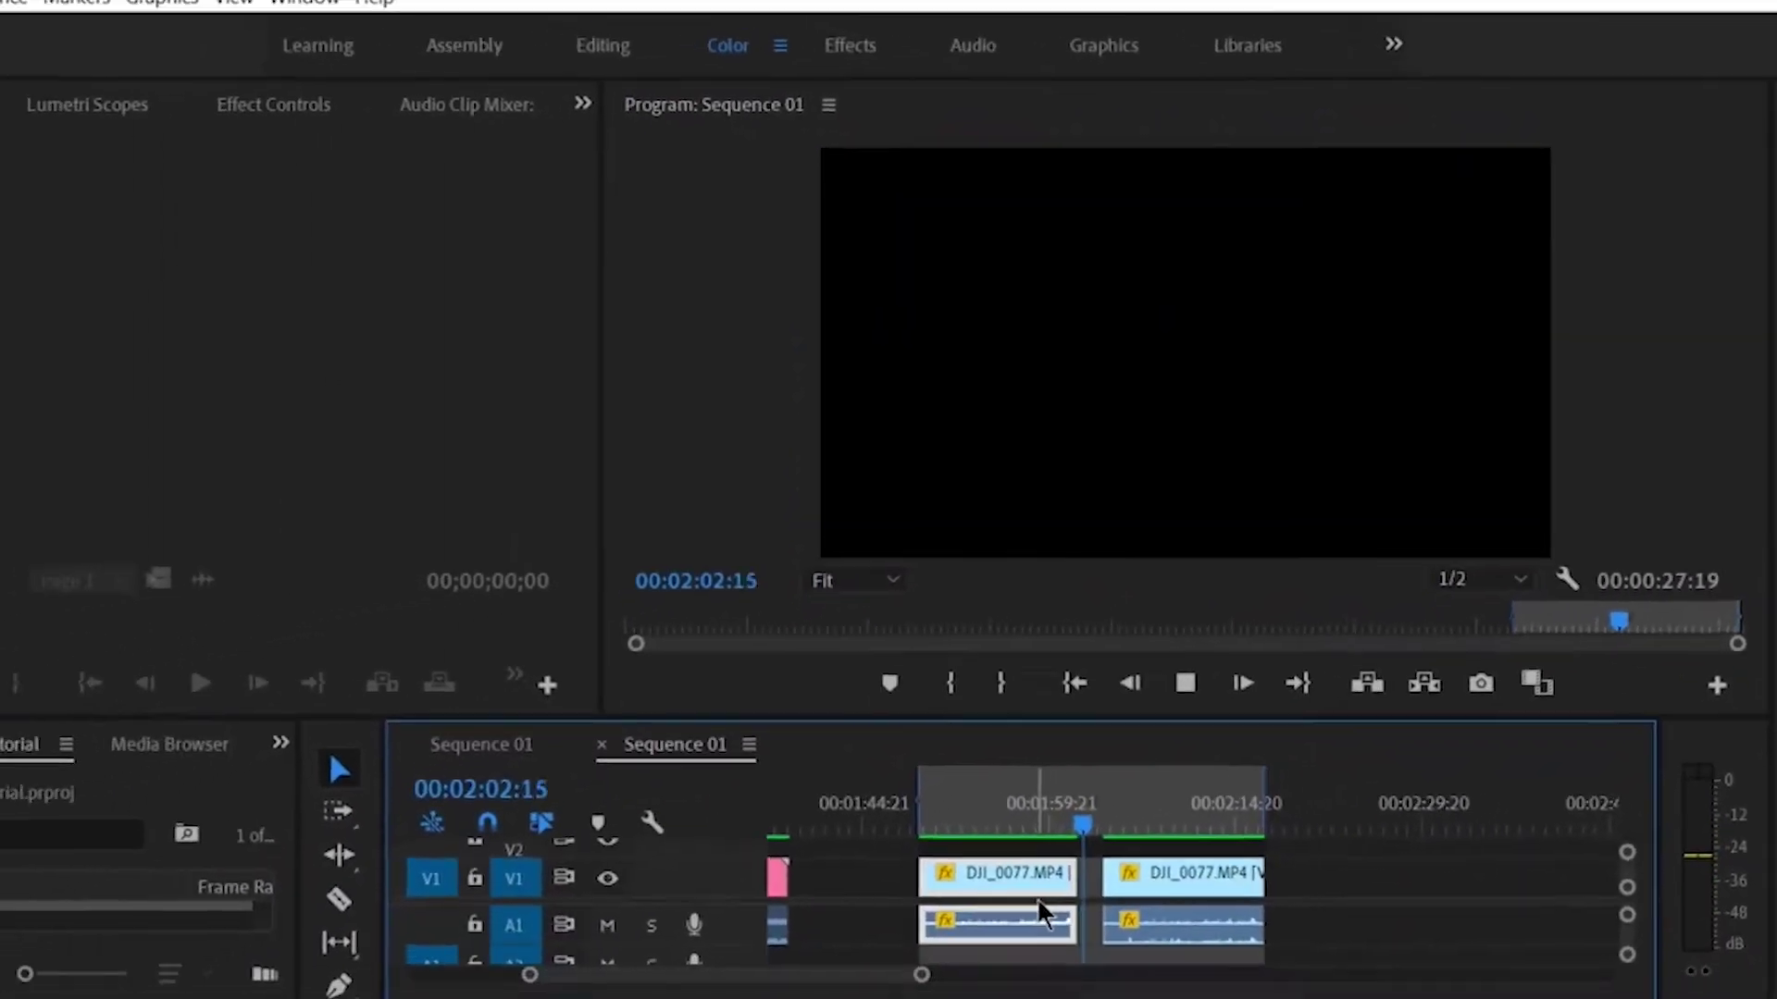
pyautogui.press('space')
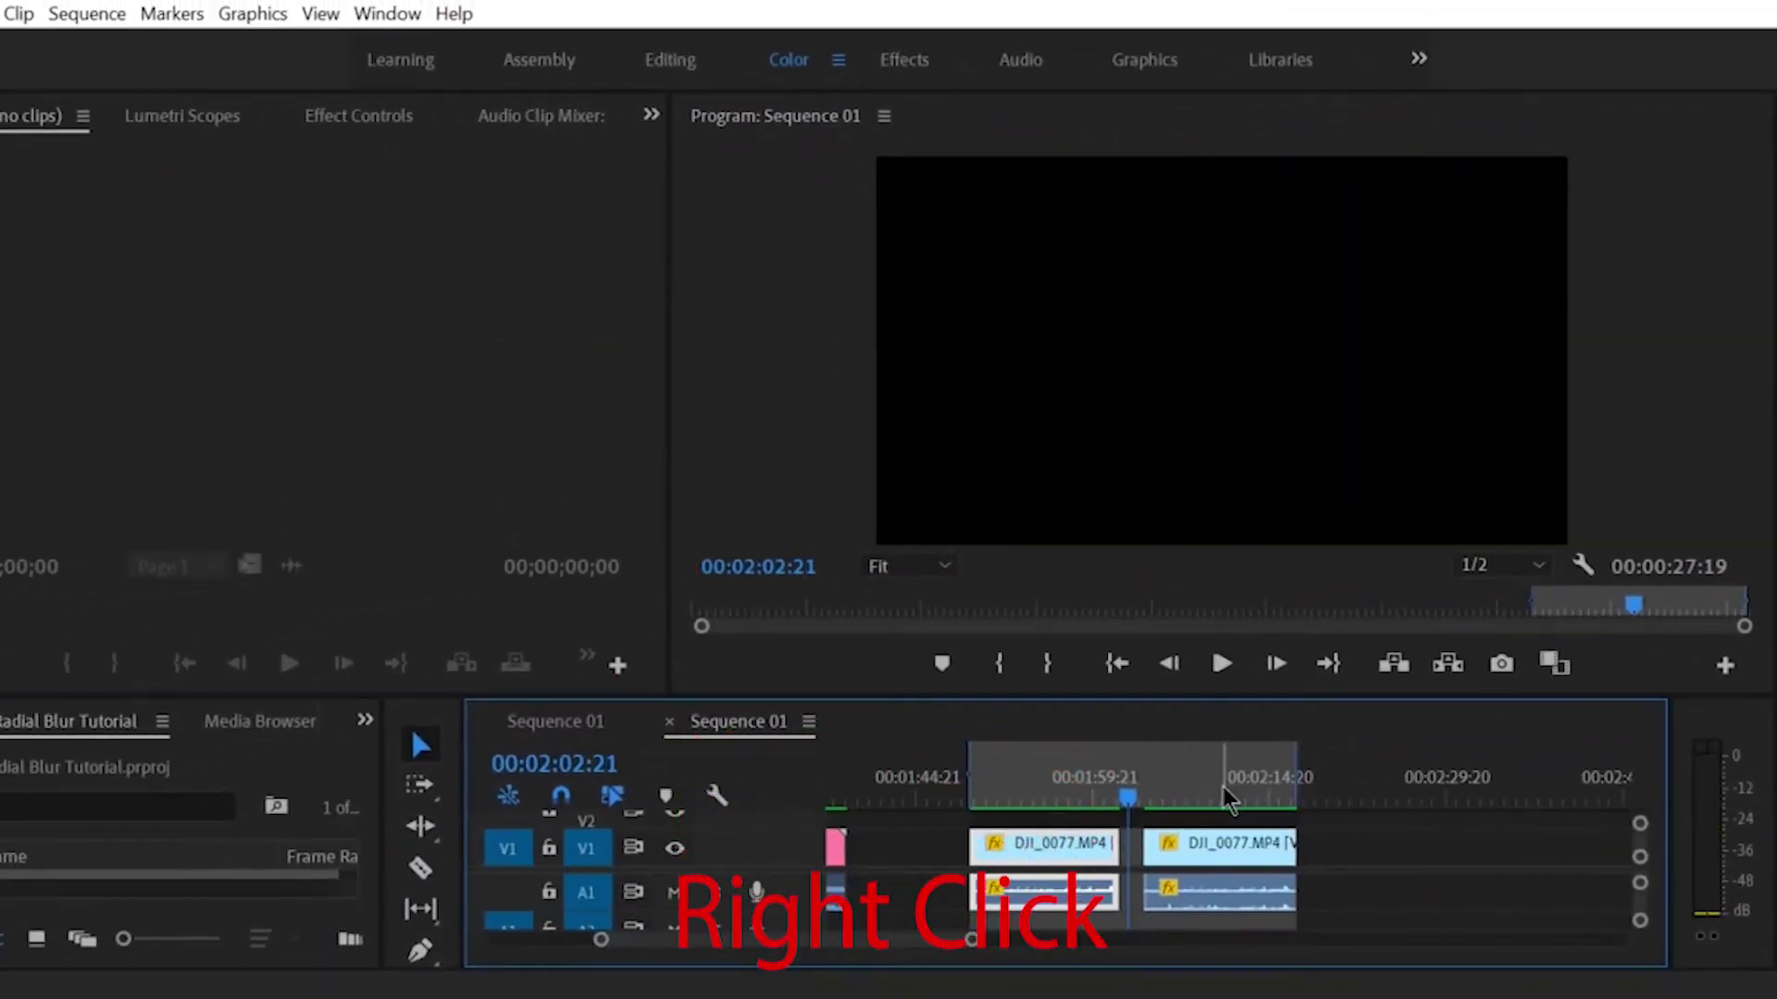
# Step: Unlink the first DJI_0077.MP4 clip and delete its audio from track A1
pyautogui.rightClick(1094, 843)
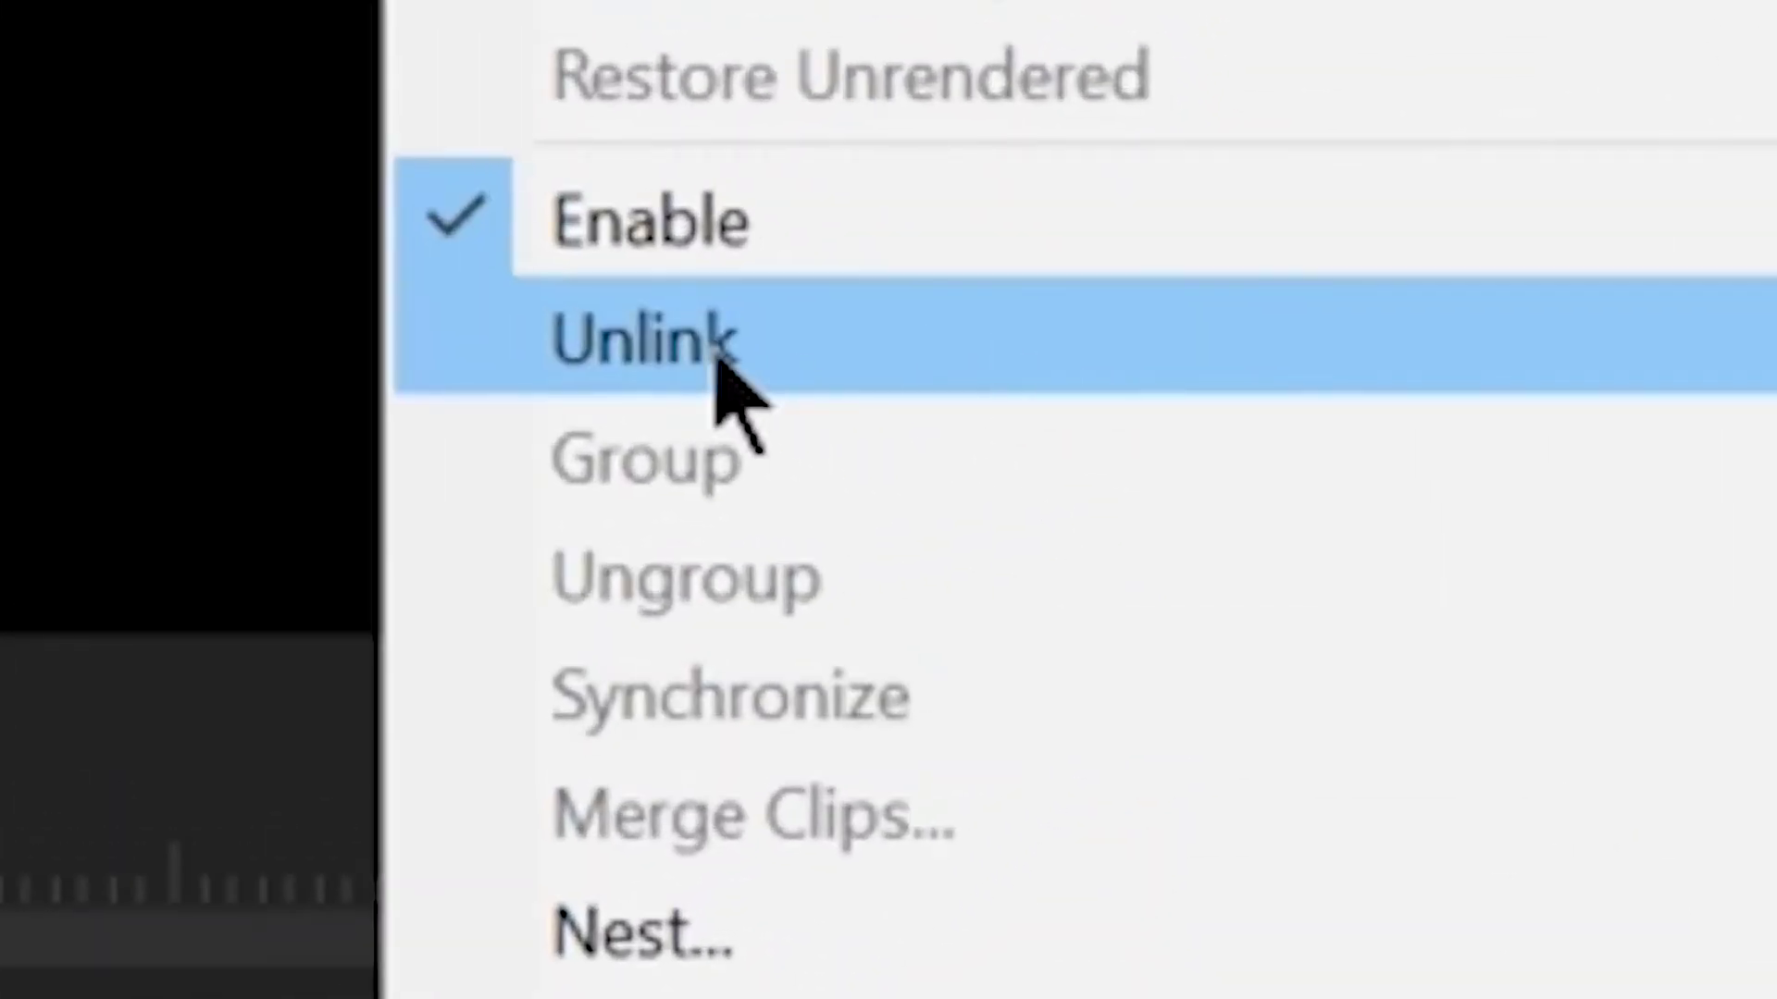
pyautogui.click(720, 362)
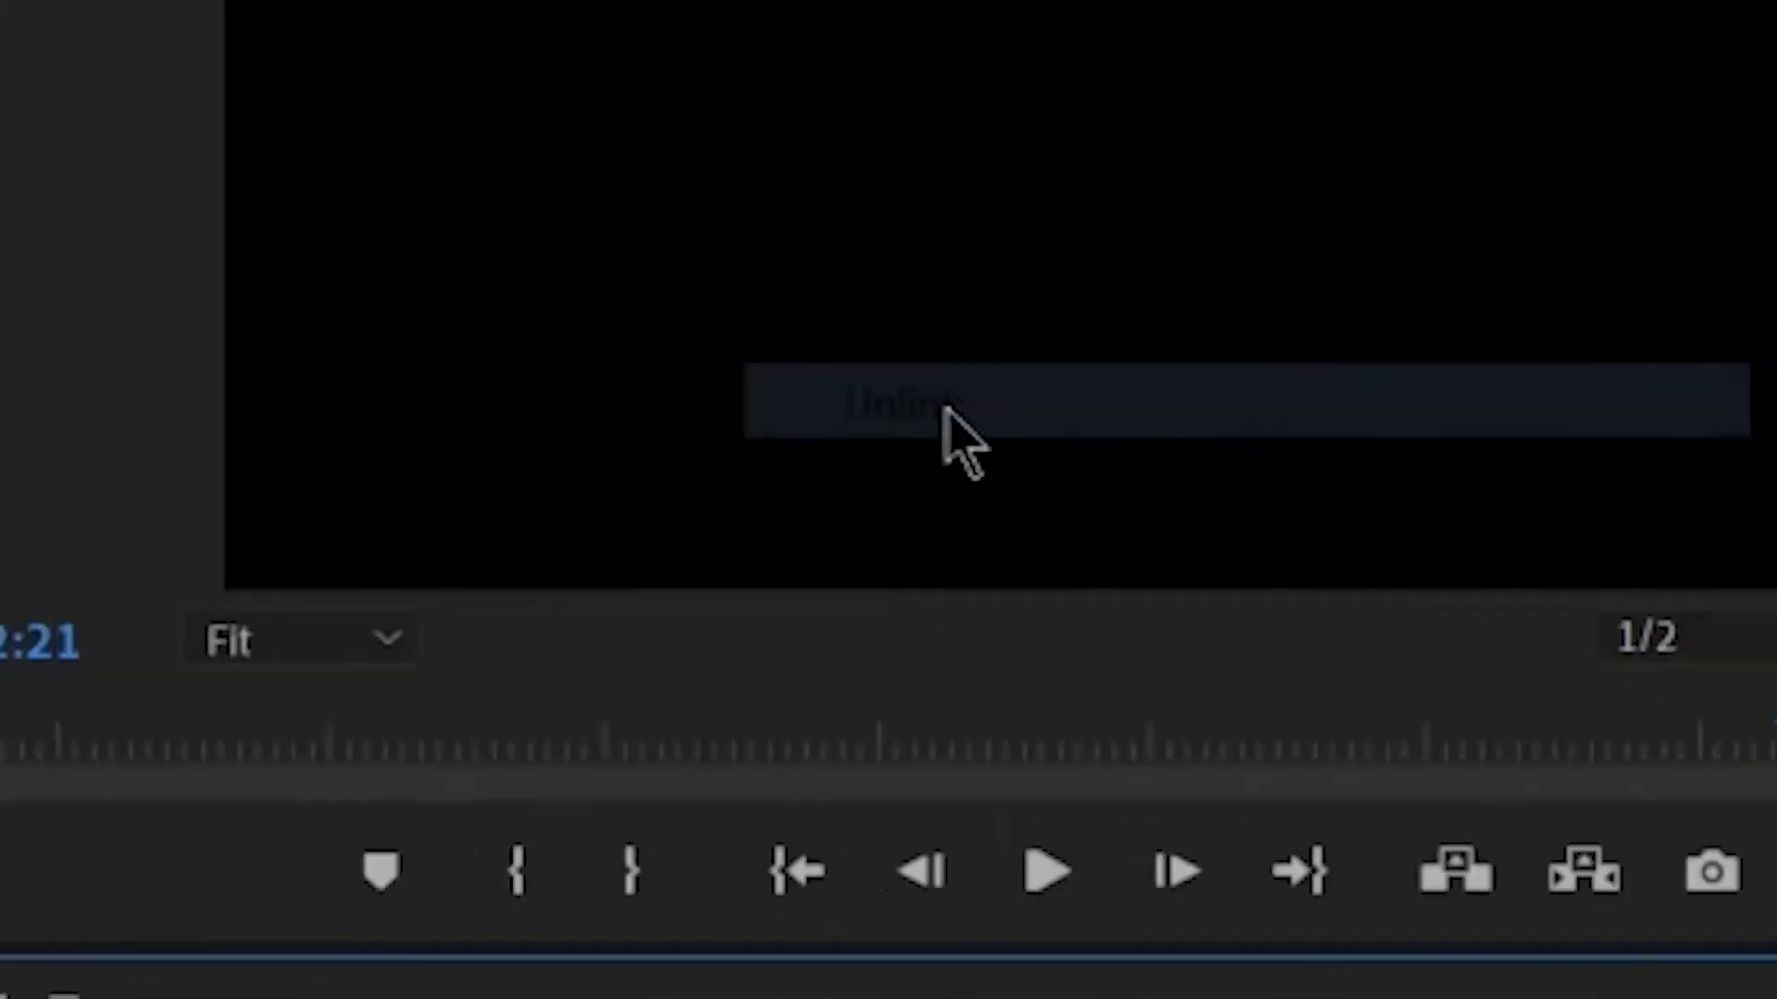
pyautogui.click(1096, 900)
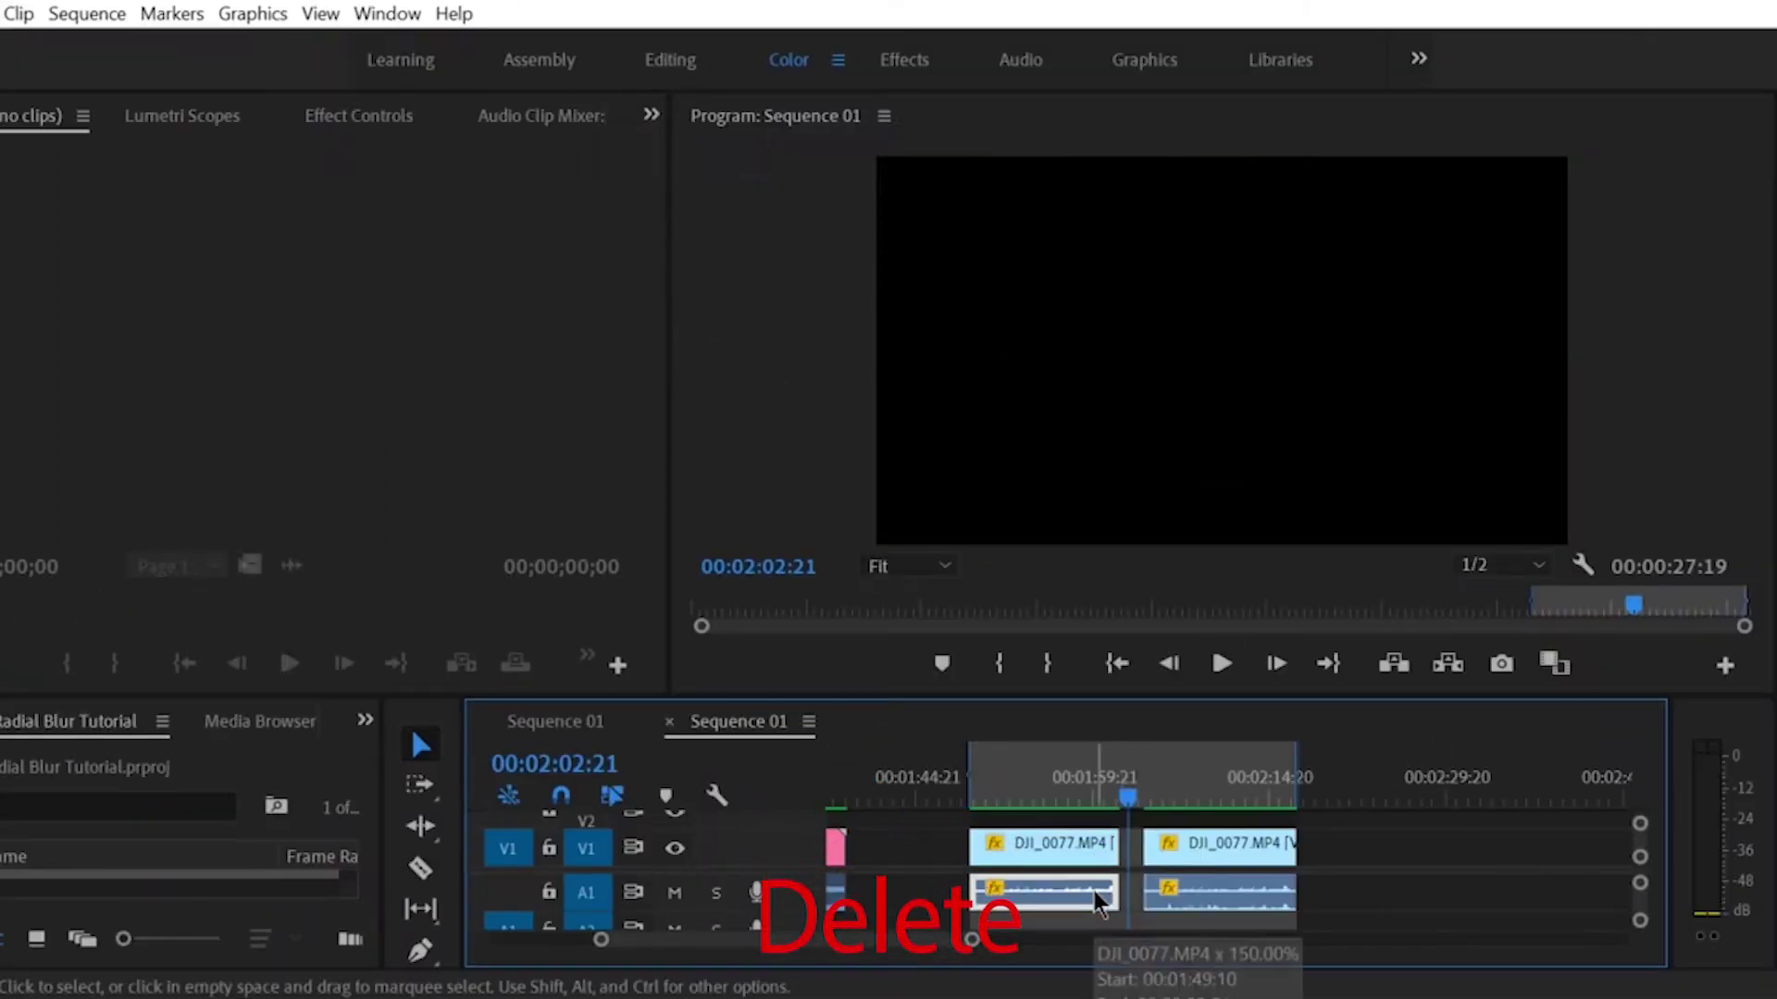
pyautogui.press('Delete')
# Step: Unlink the second DJI_0077.MP4 clip and delete its audio from track A1
pyautogui.click(1228, 861)
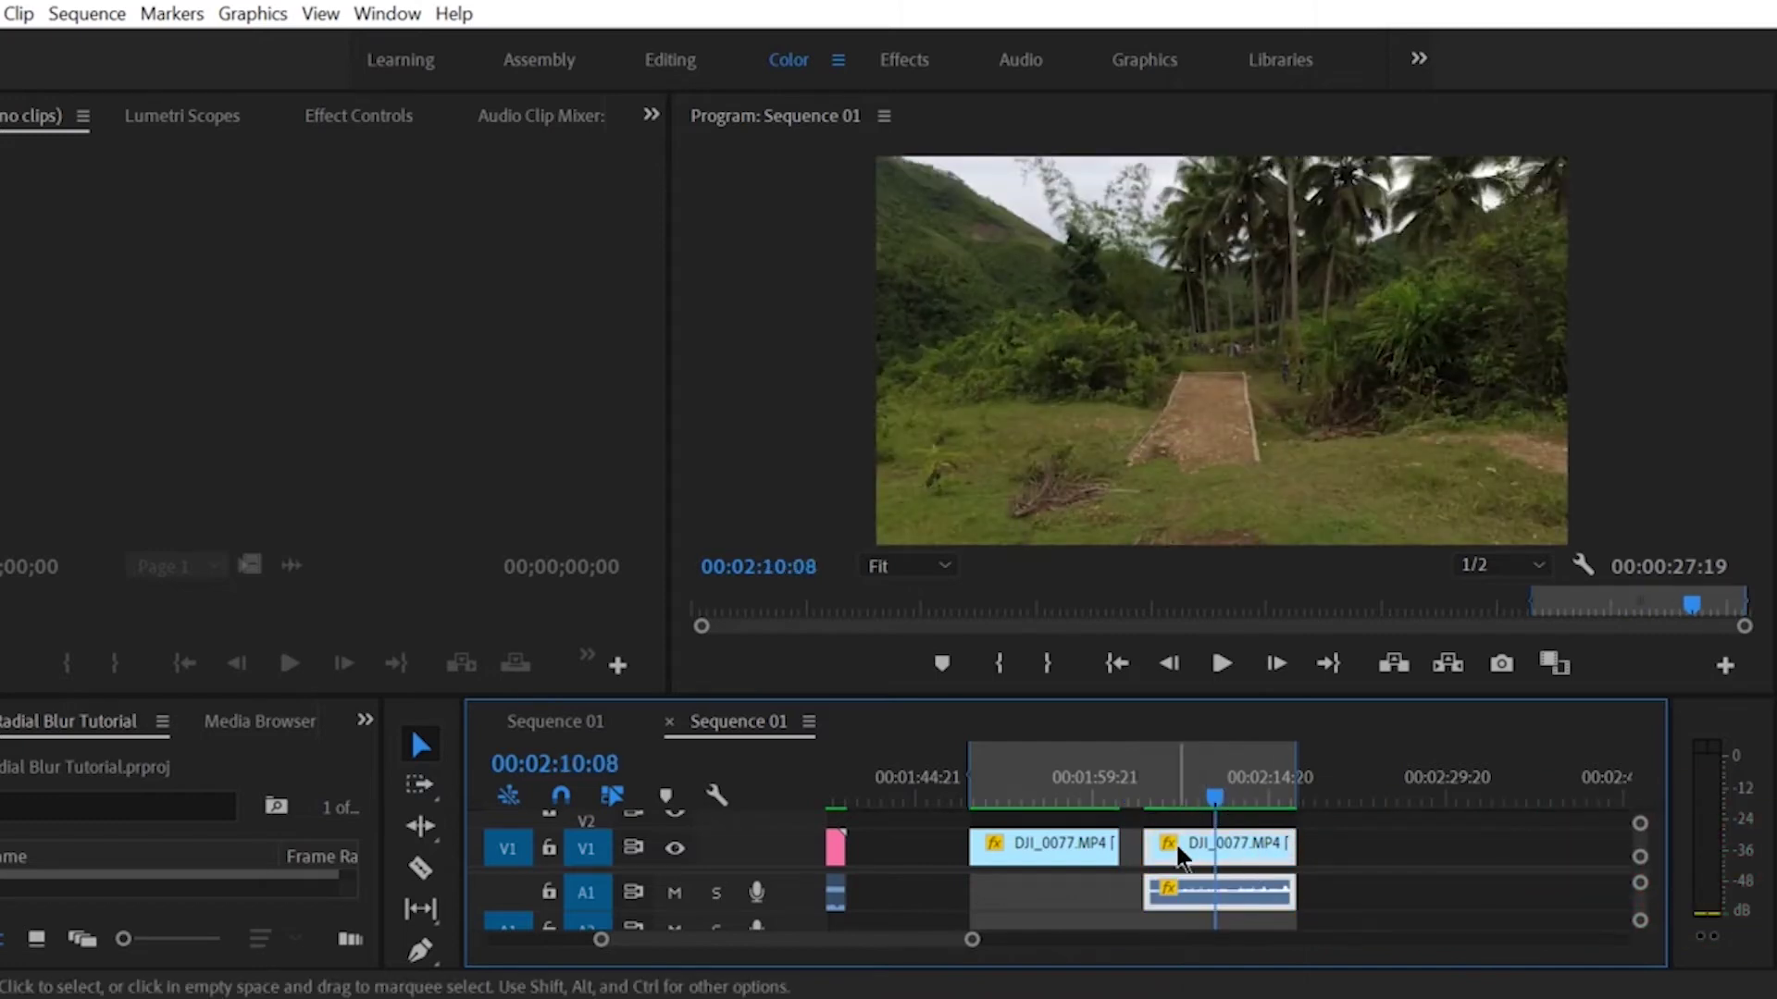
pyautogui.rightClick(1238, 861)
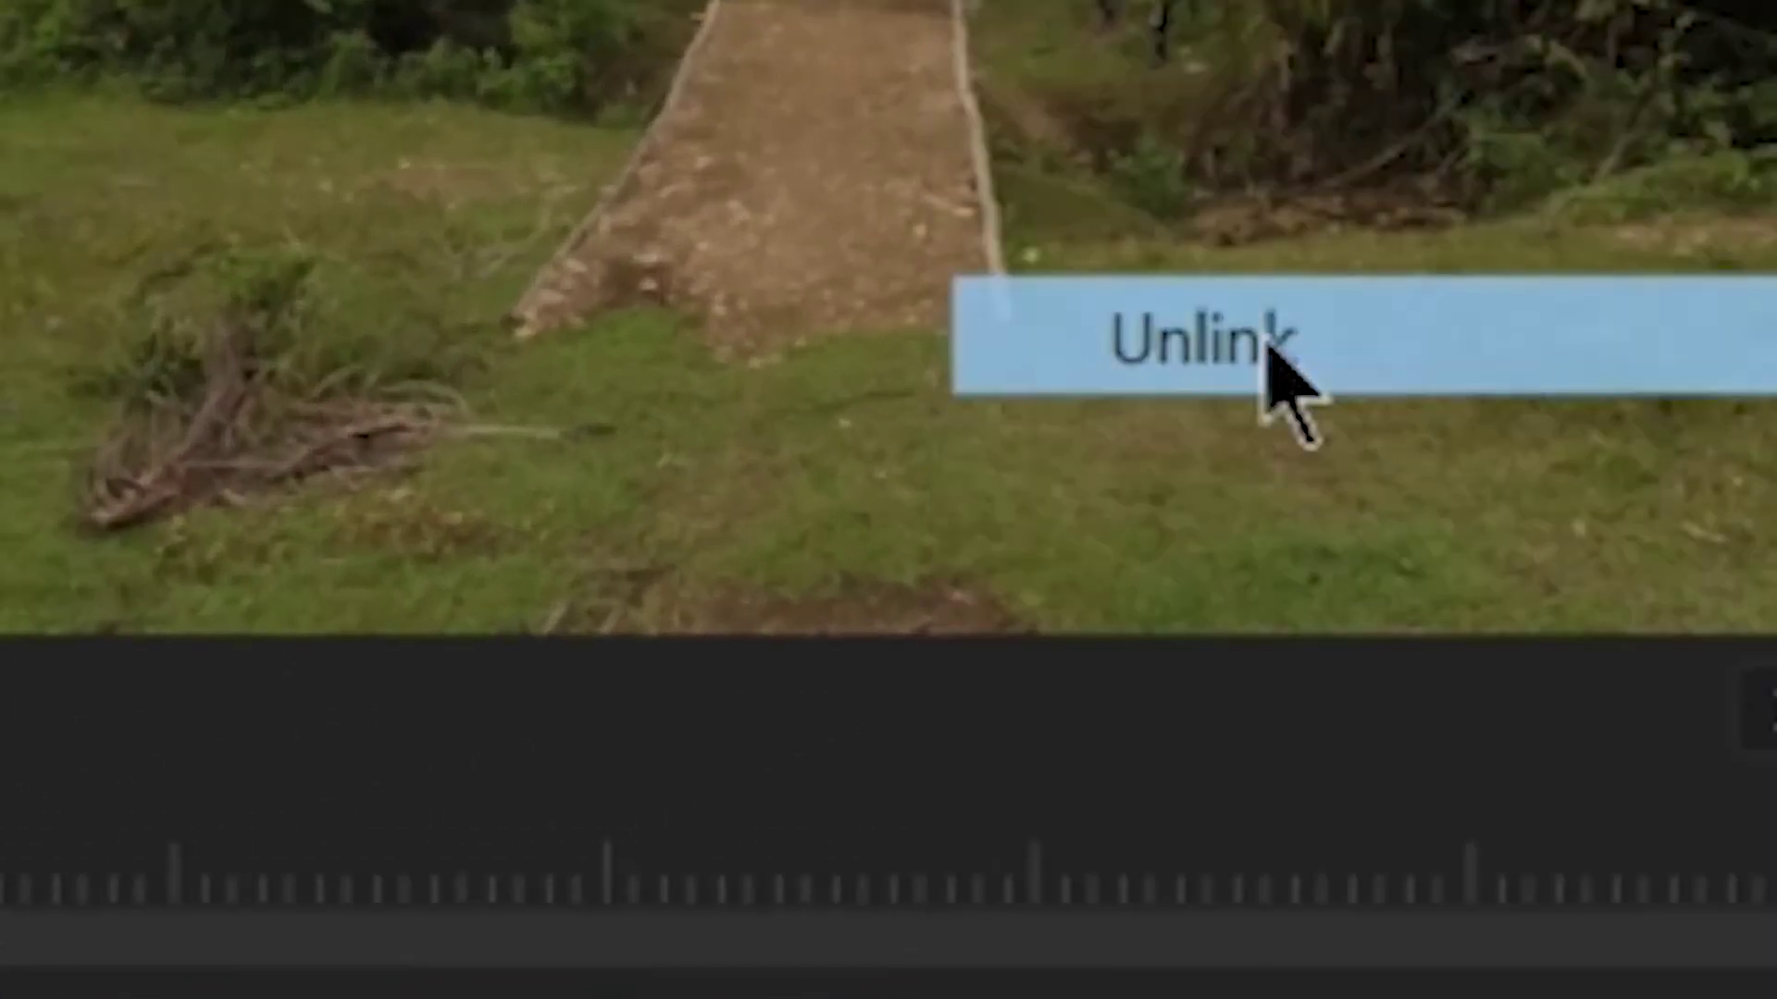
pyautogui.click(1270, 351)
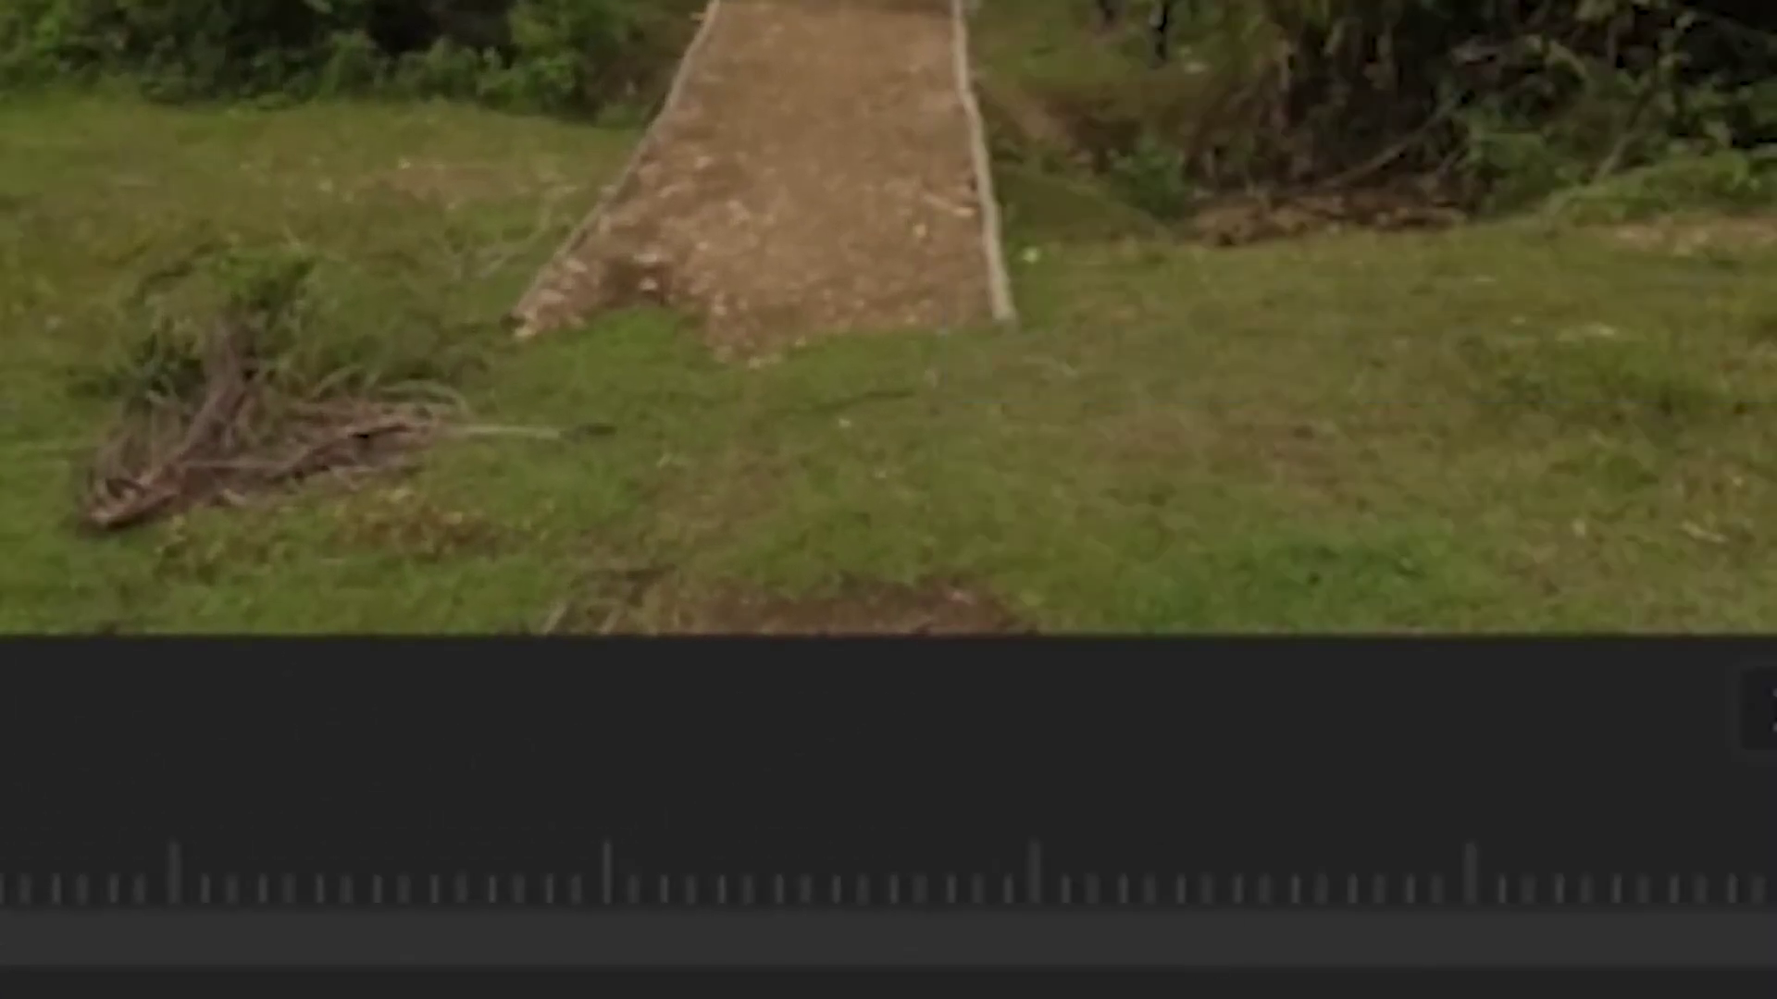
pyautogui.press('Delete')
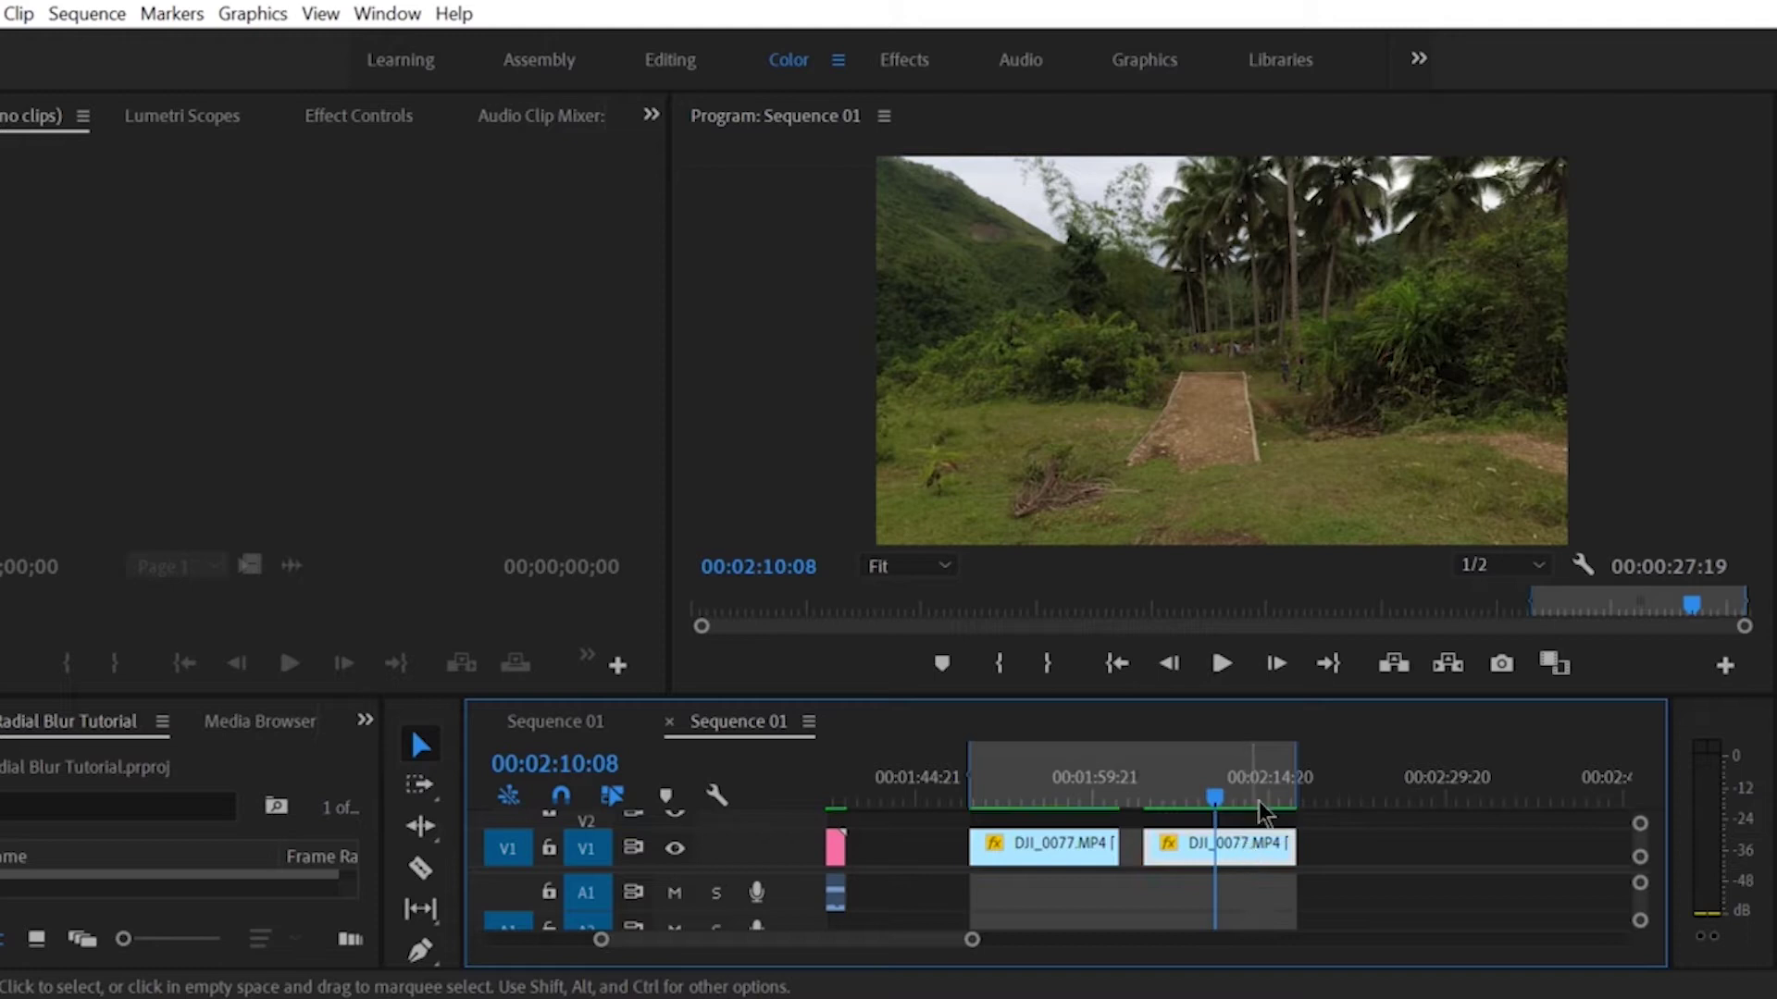
# Step: Replace the second DJI_0077.MP4 clip with an After Effects composition and save the After Effects project as bike riding
pyautogui.rightClick(1223, 842)
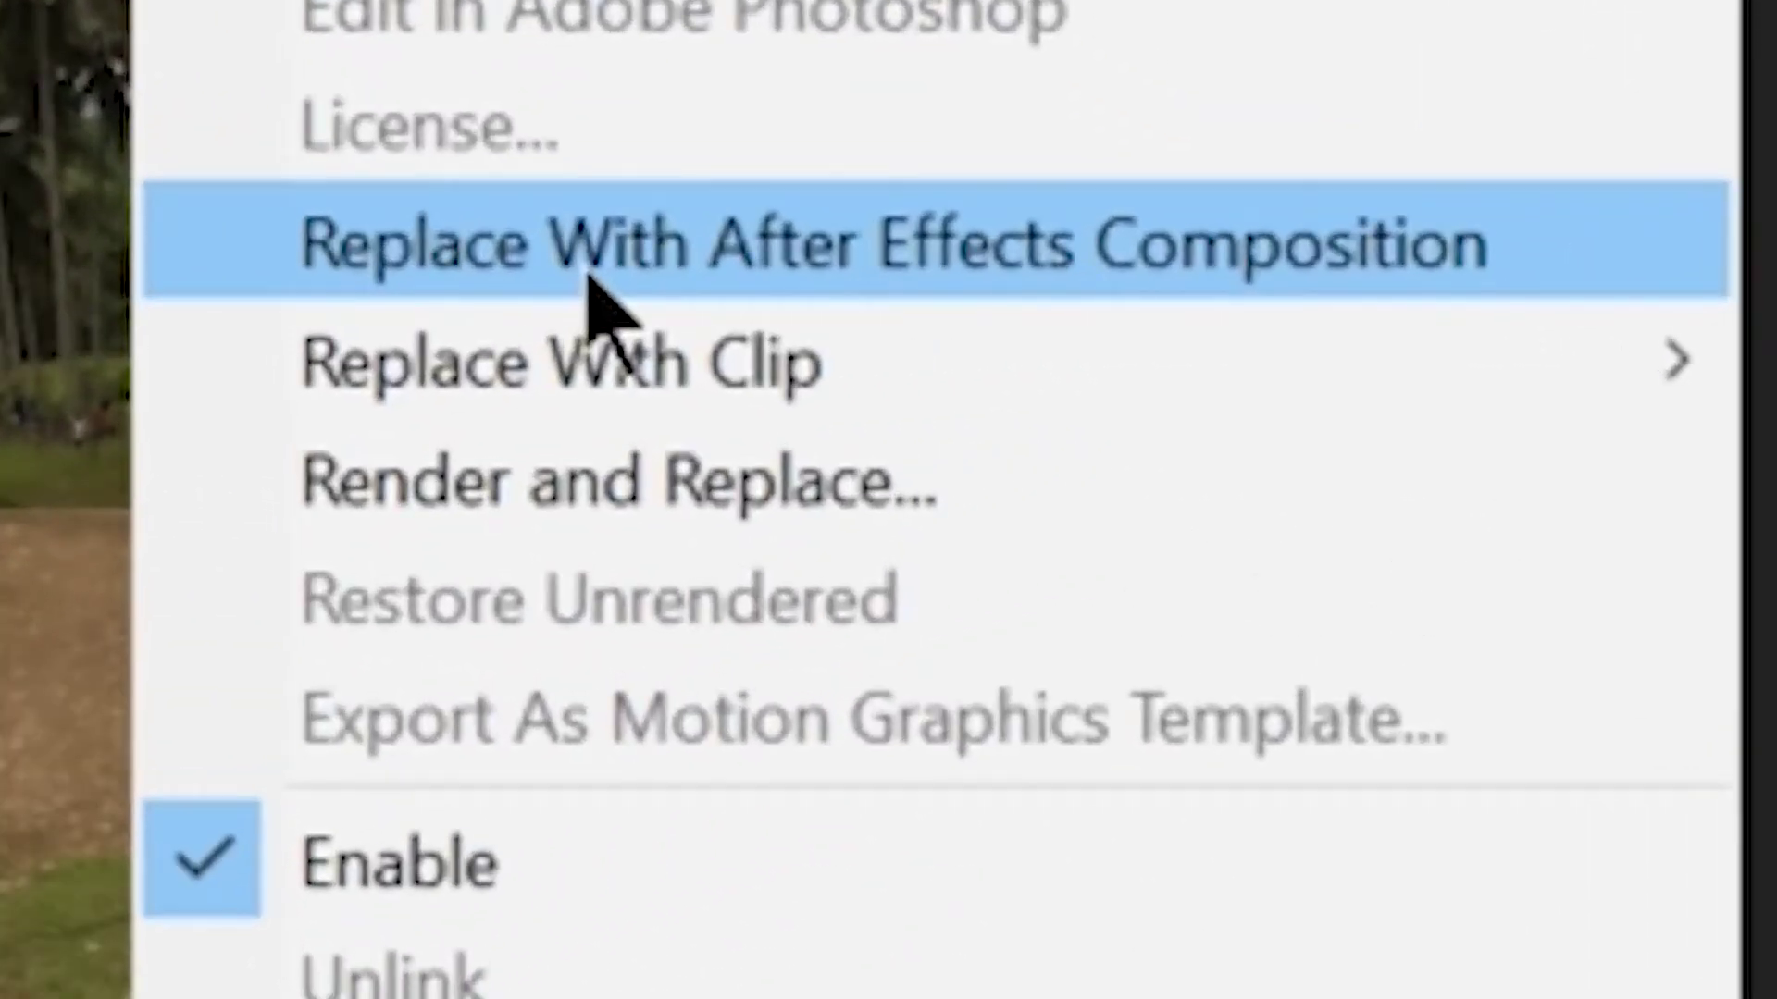
pyautogui.click(588, 276)
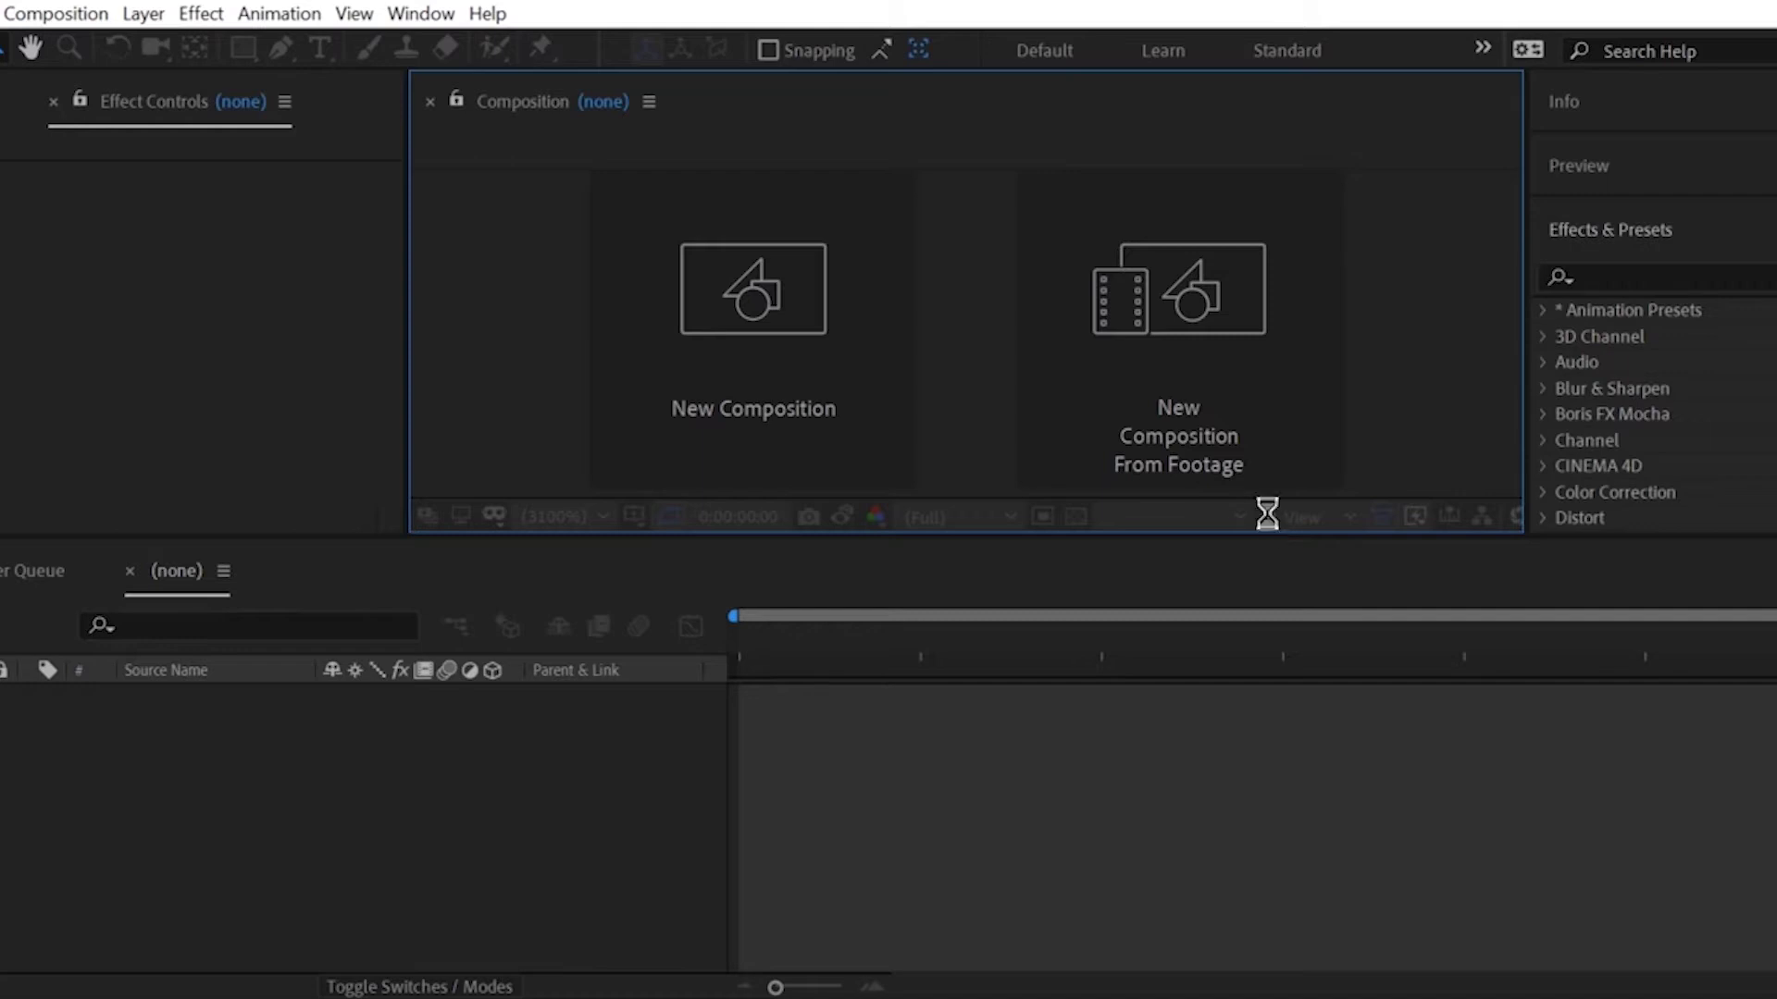
pyautogui.hotkey('ctrl', 's')
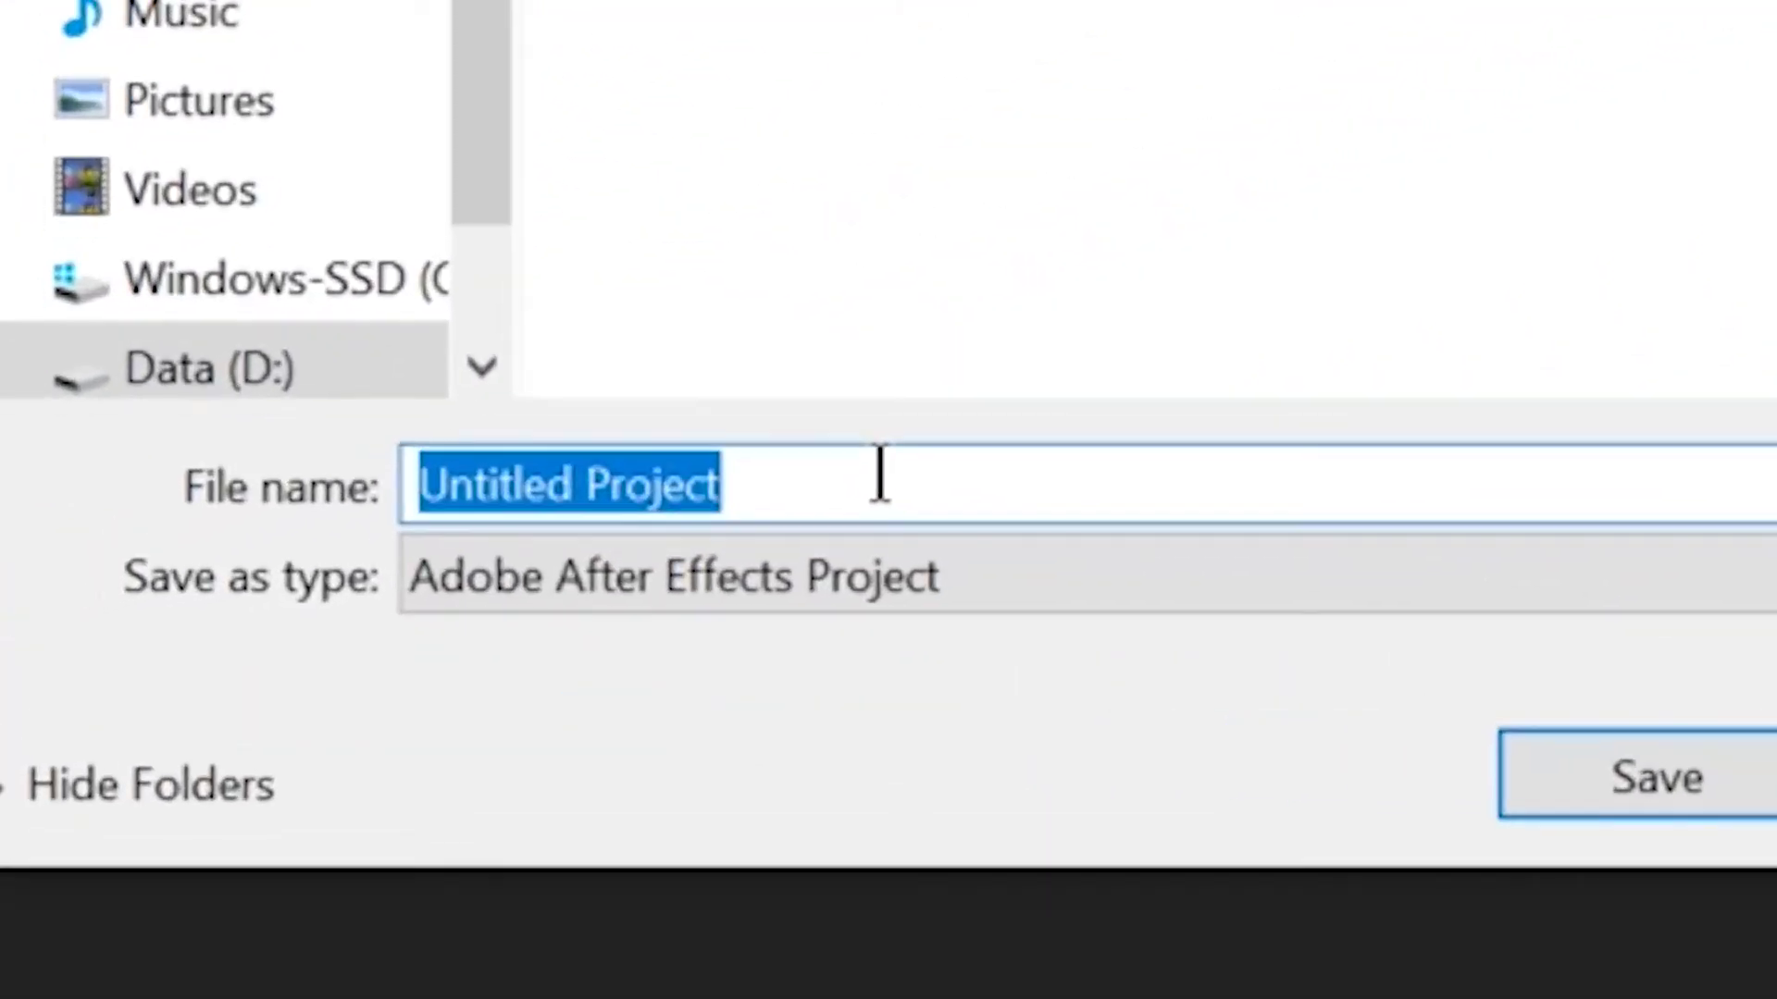
pyautogui.write('bike riding')
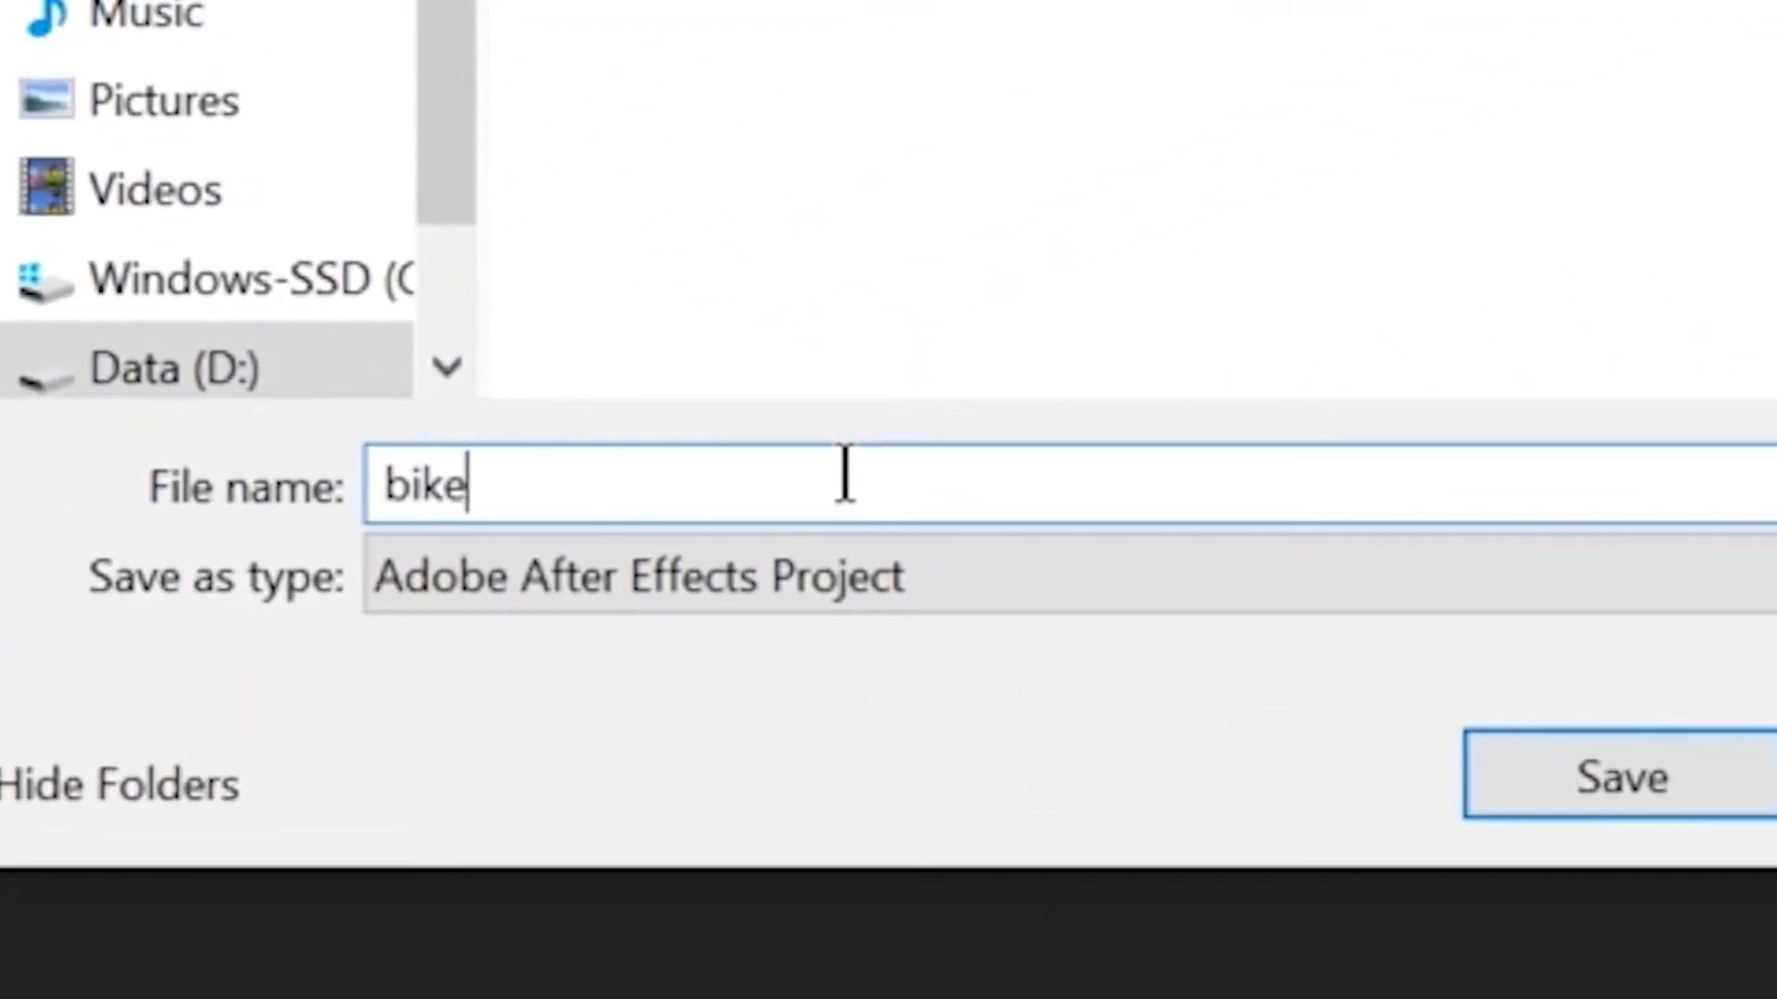
pyautogui.write(' b')
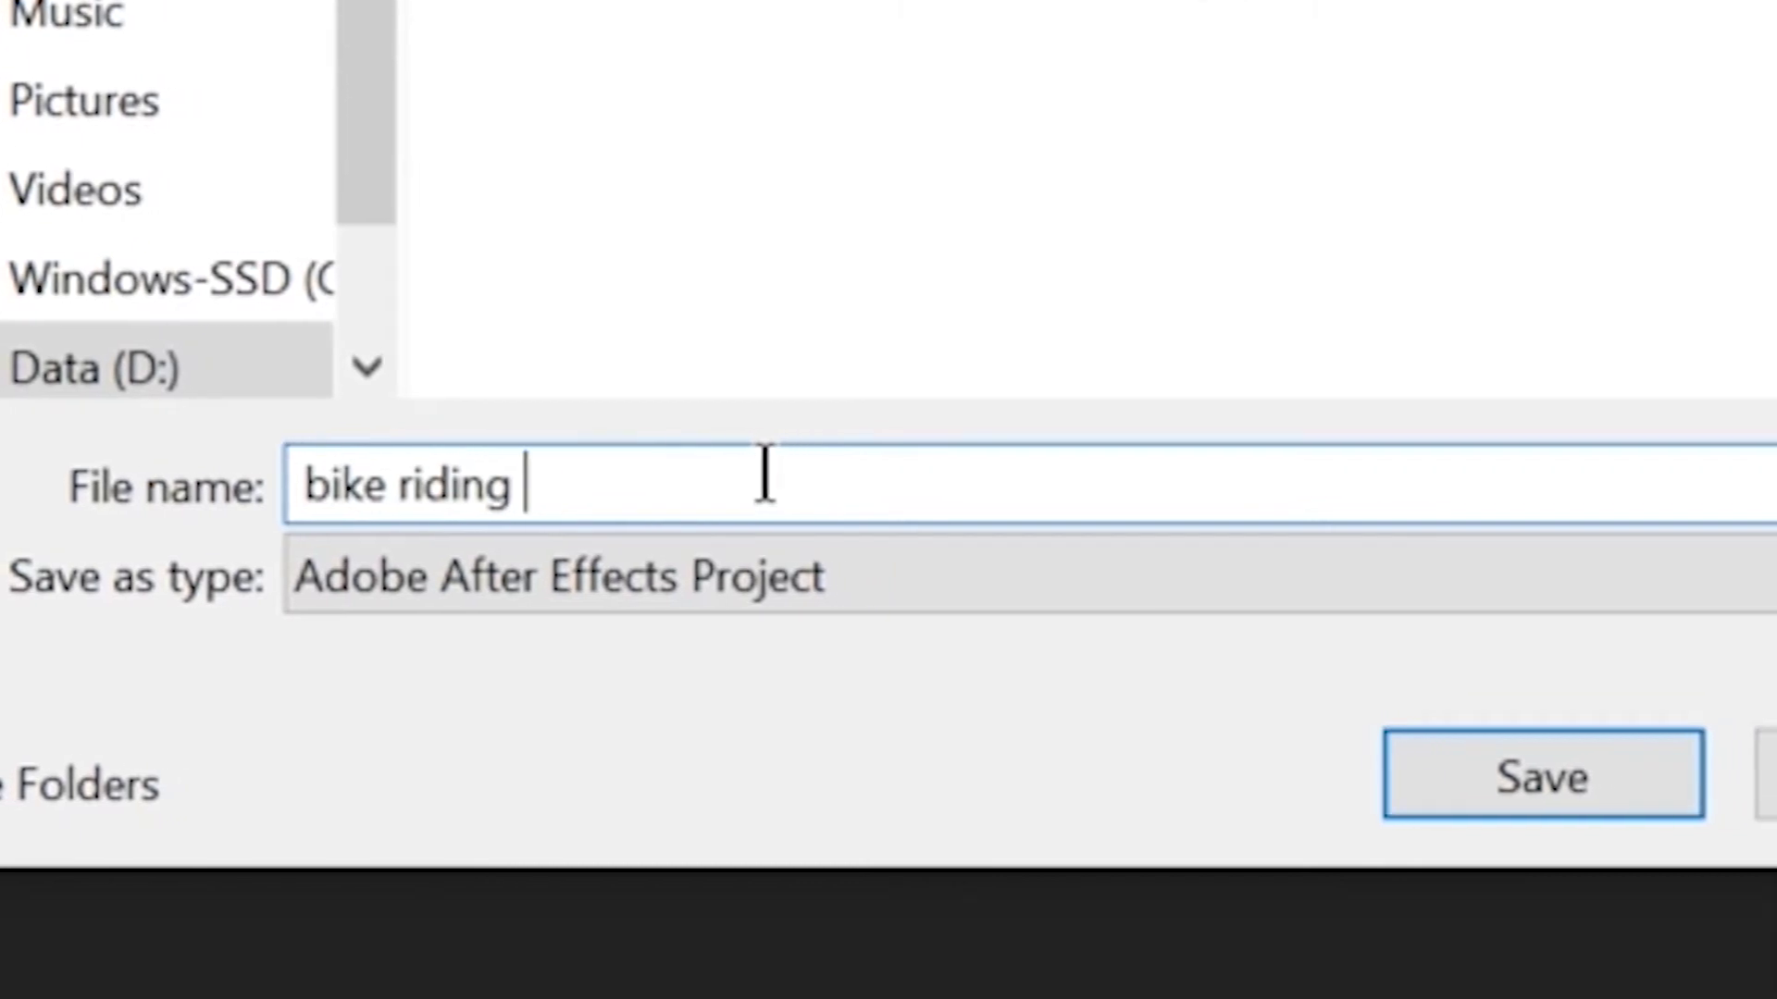
pyautogui.press('BackSpace')
pyautogui.press('BackSpace')
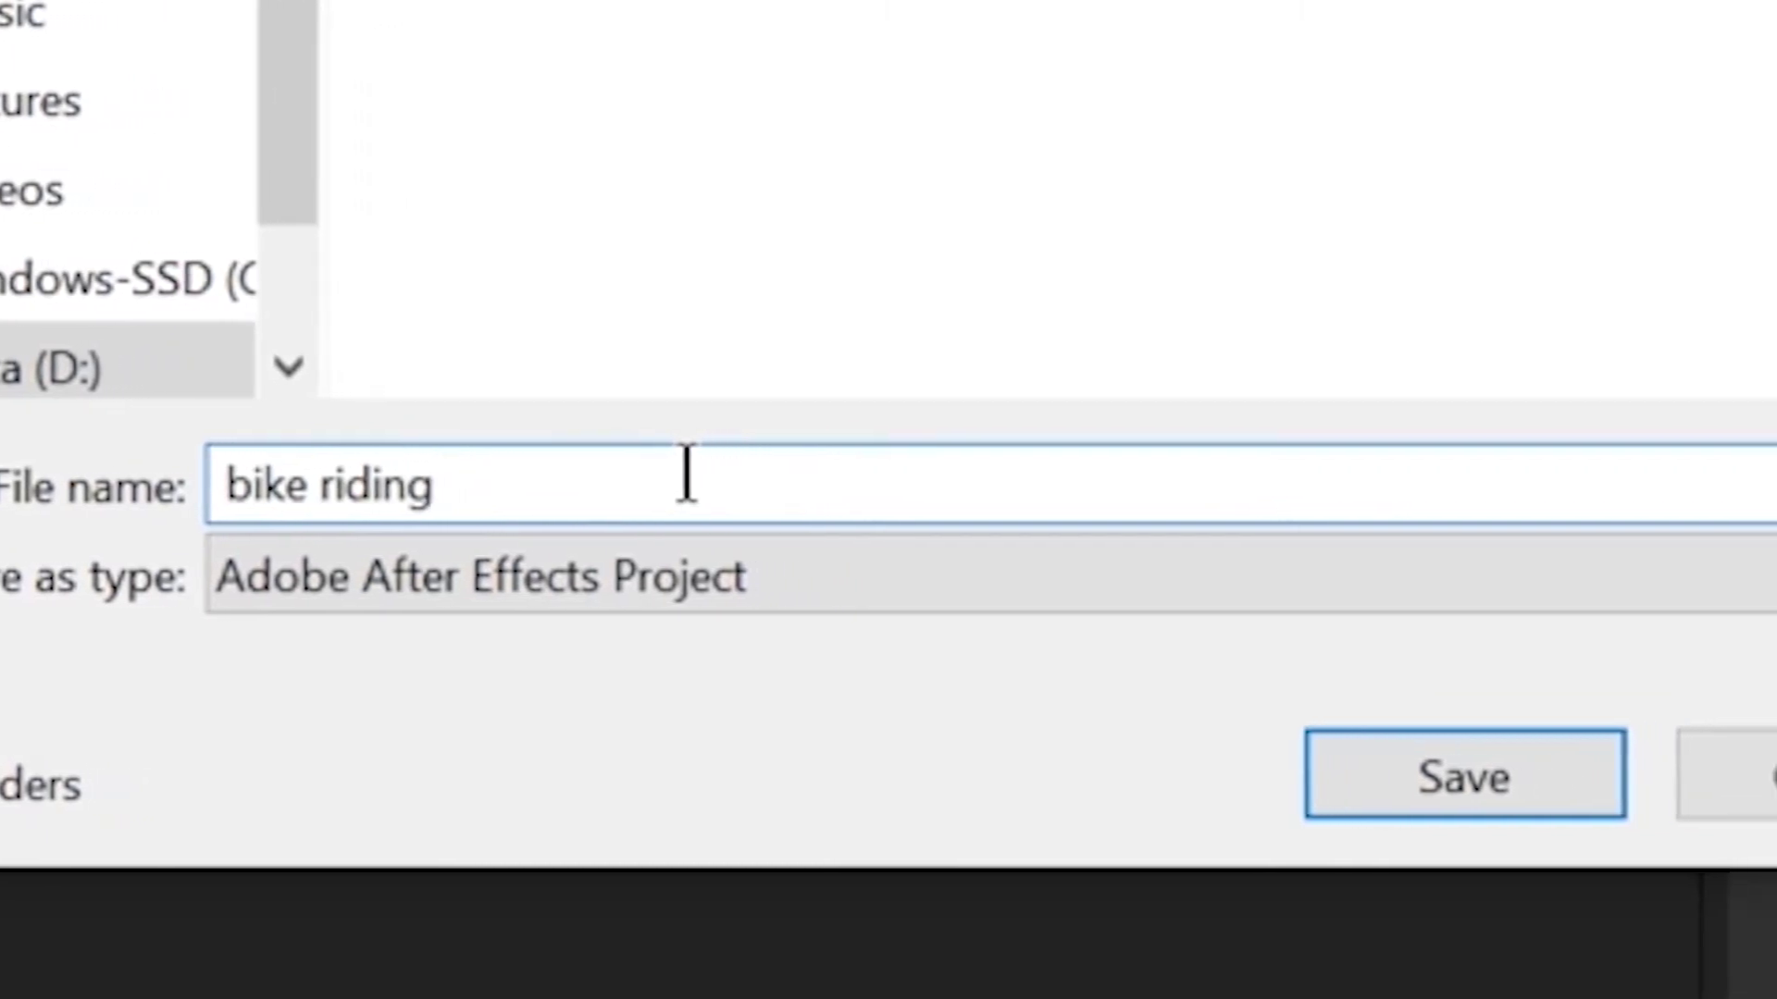
pyautogui.click(1386, 776)
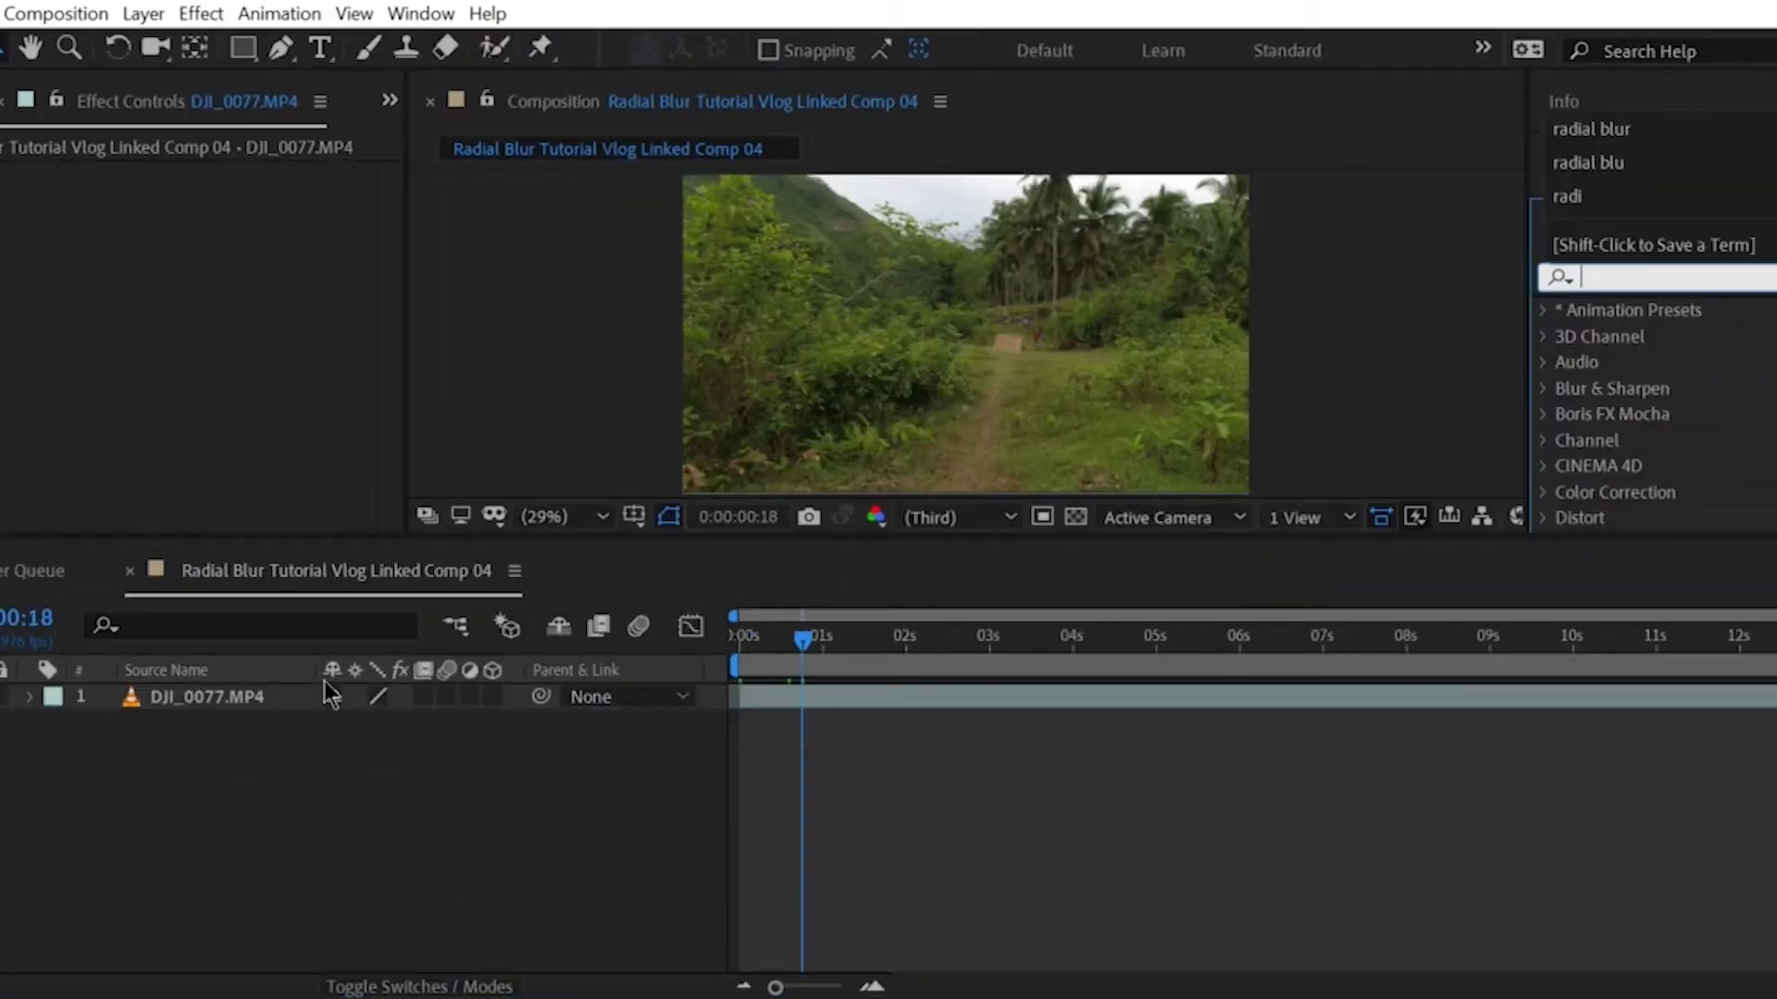
# Step: Find the Radial Blur effect by searching for radial blur and apply it to the DJI_0077.MP4 layer
pyautogui.click(985, 666)
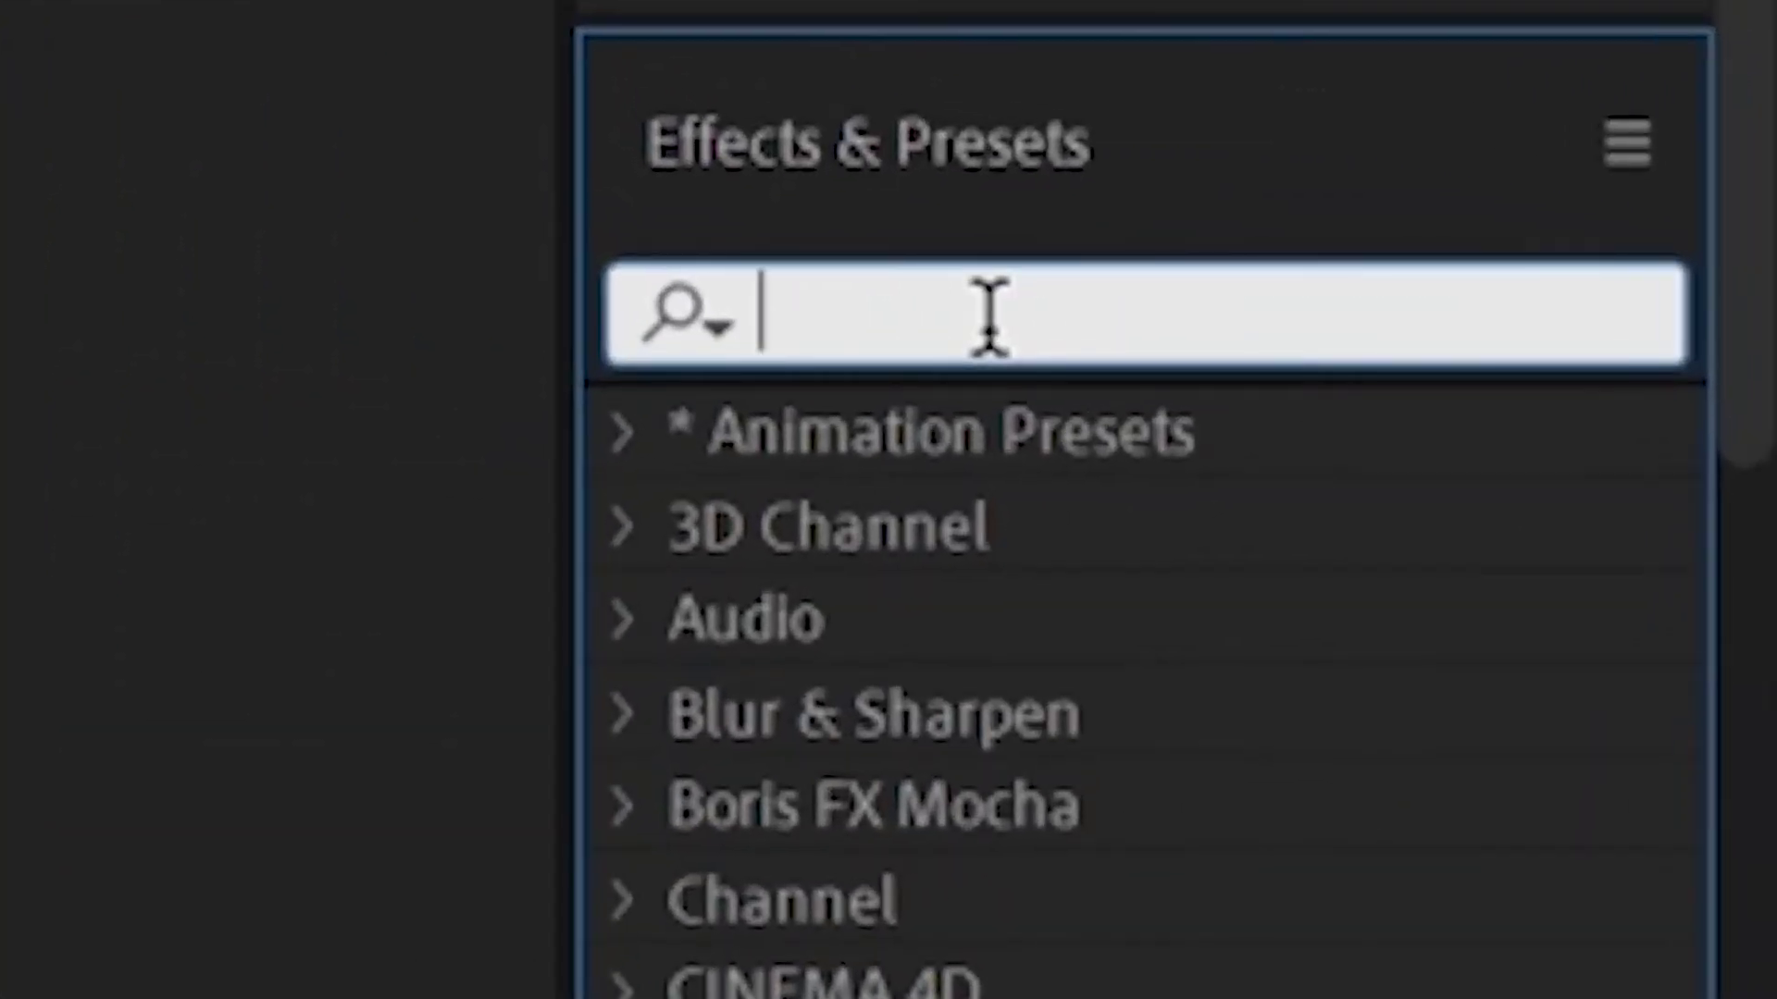
pyautogui.write('radial')
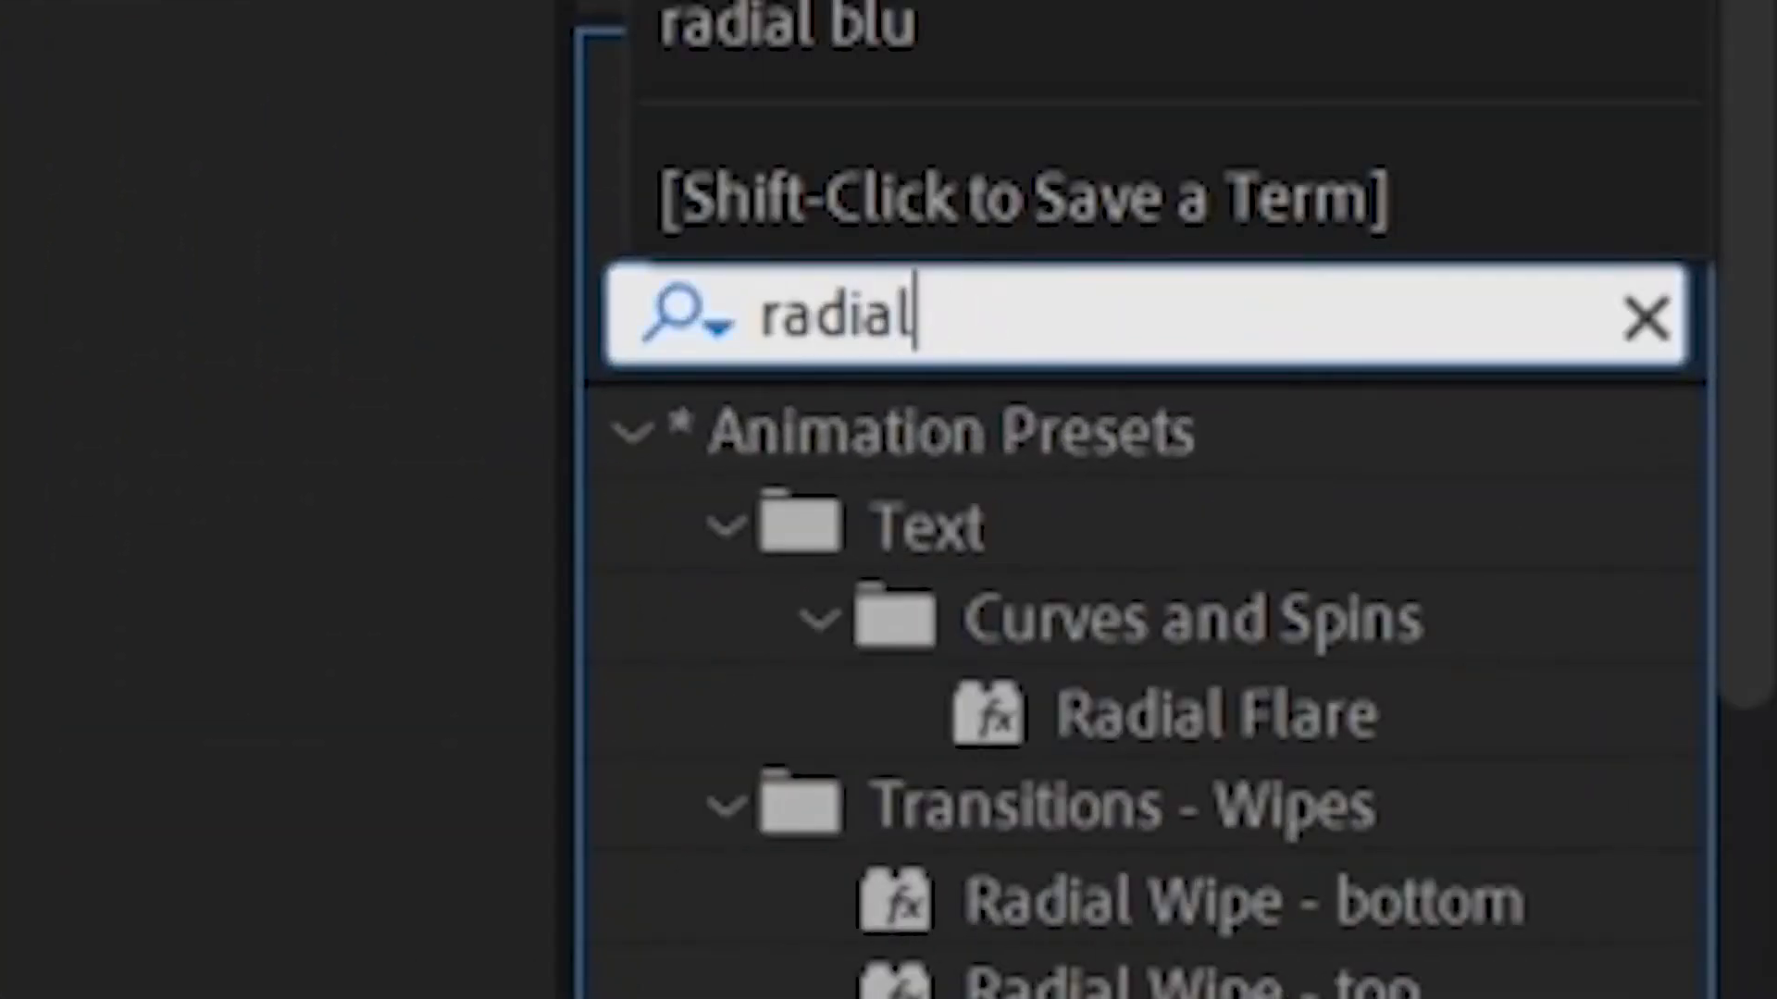
pyautogui.write(' blur')
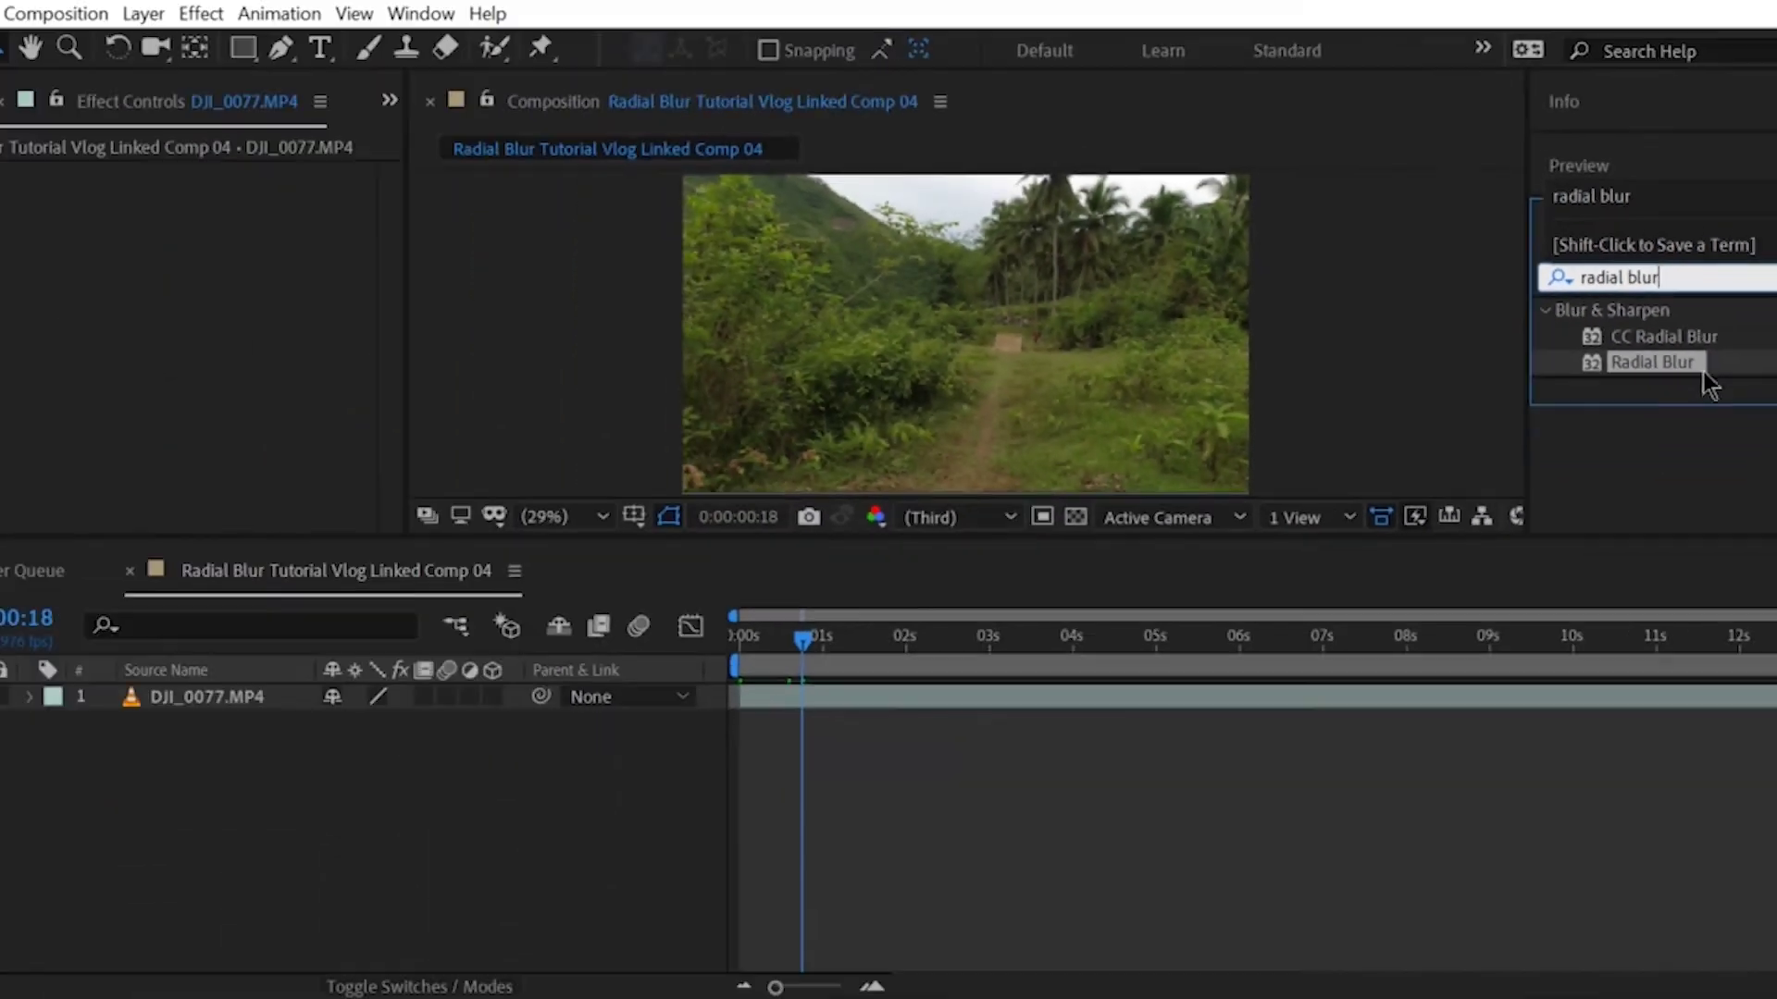
pyautogui.moveTo(1697, 364); pyautogui.dragTo(225, 701)
pyautogui.moveTo(143, 870); pyautogui.dragTo(149, 867)
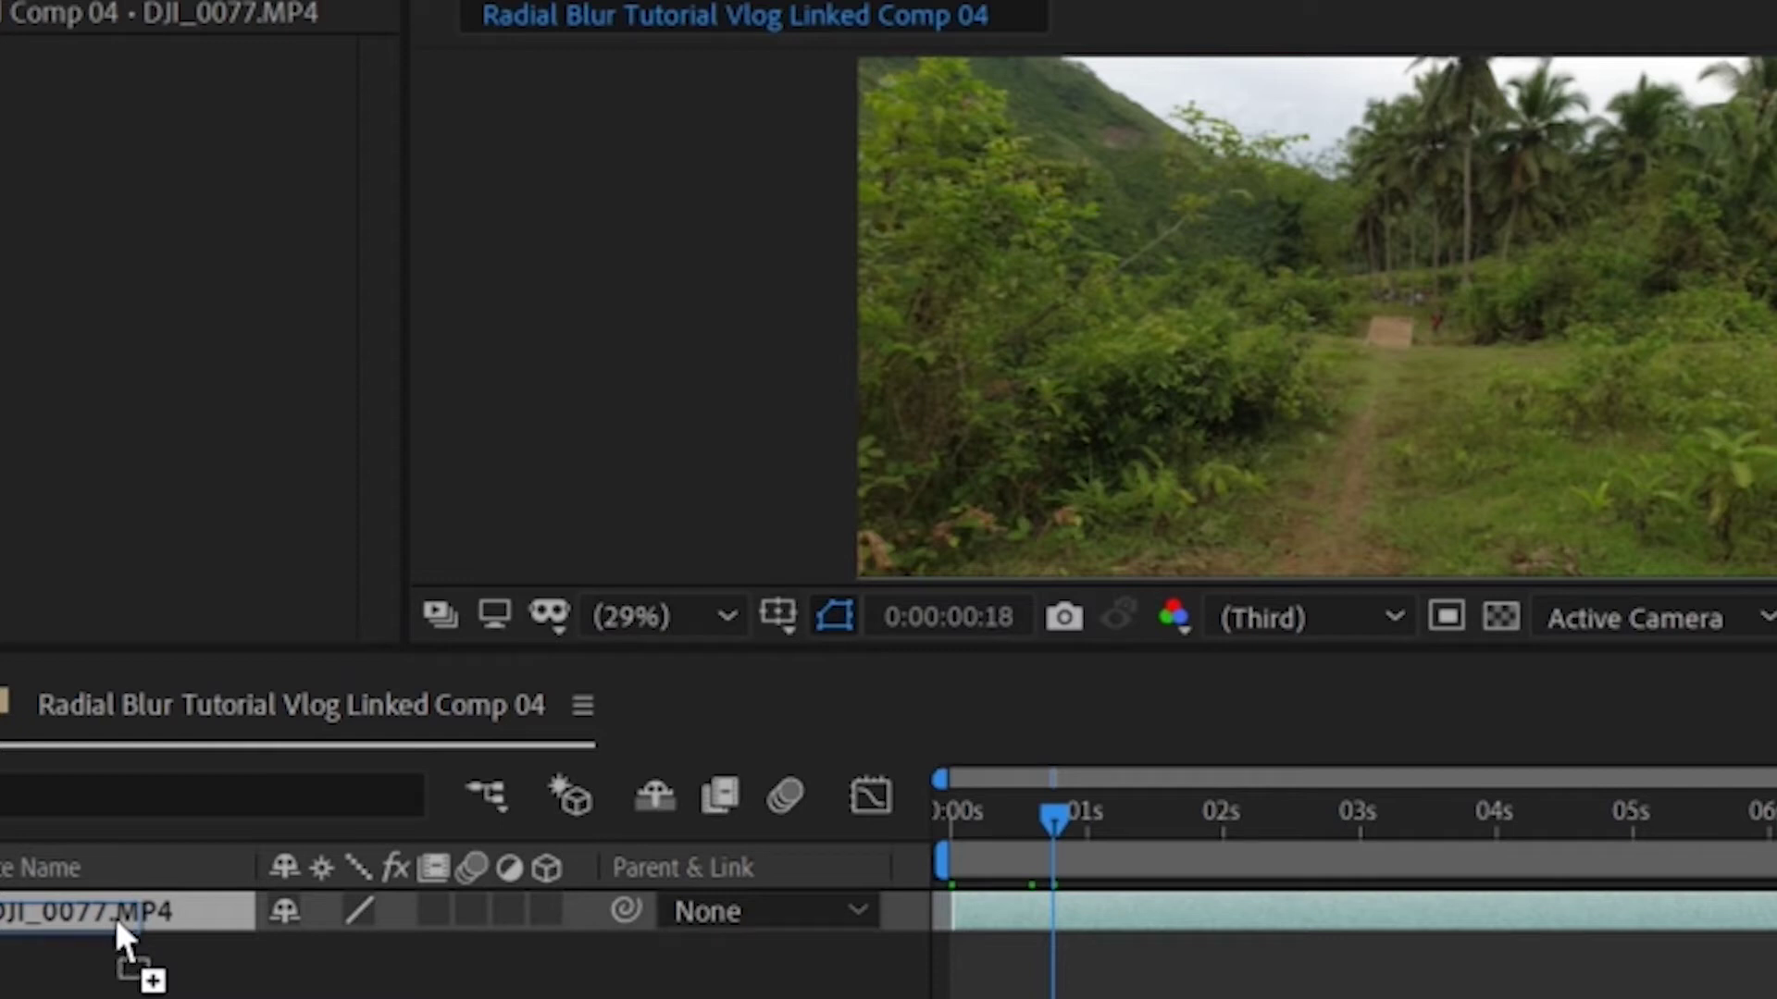
pyautogui.moveTo(117, 922); pyautogui.dragTo(117, 923)
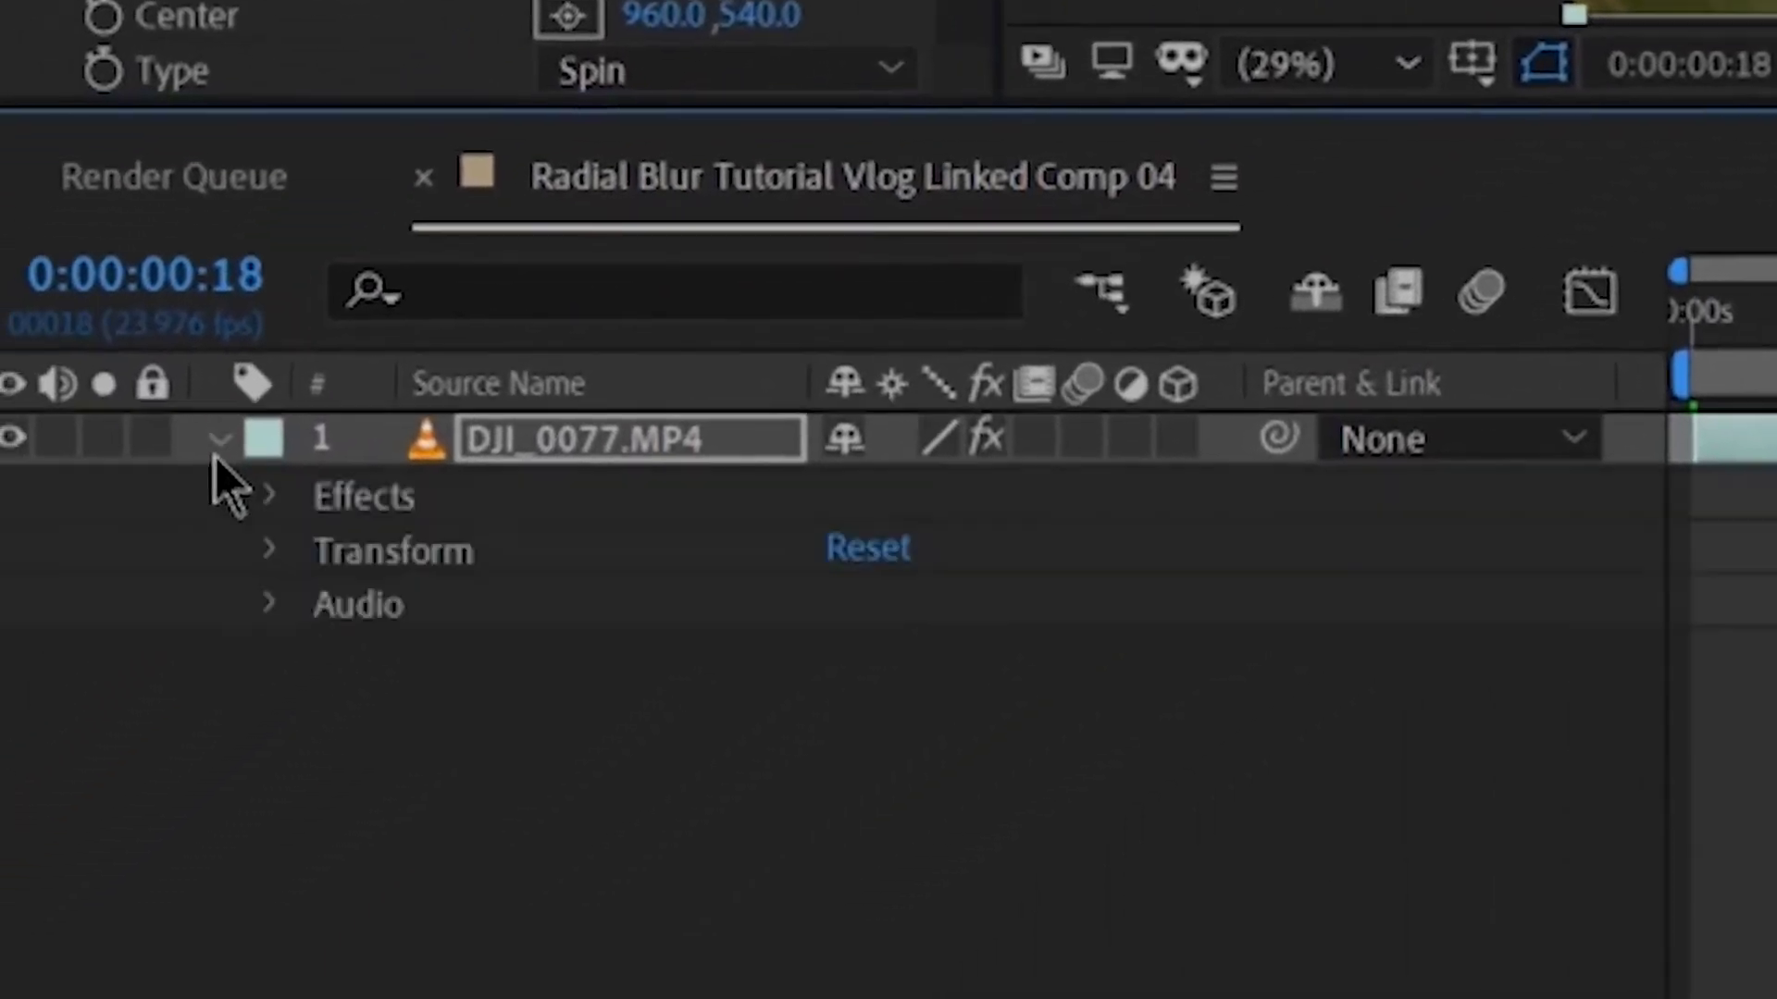
# Step: Expand the DJI_0077.MP4 layer's Effects and Transform groups and the Radial Blur properties in the timeline
pyautogui.click(76, 593)
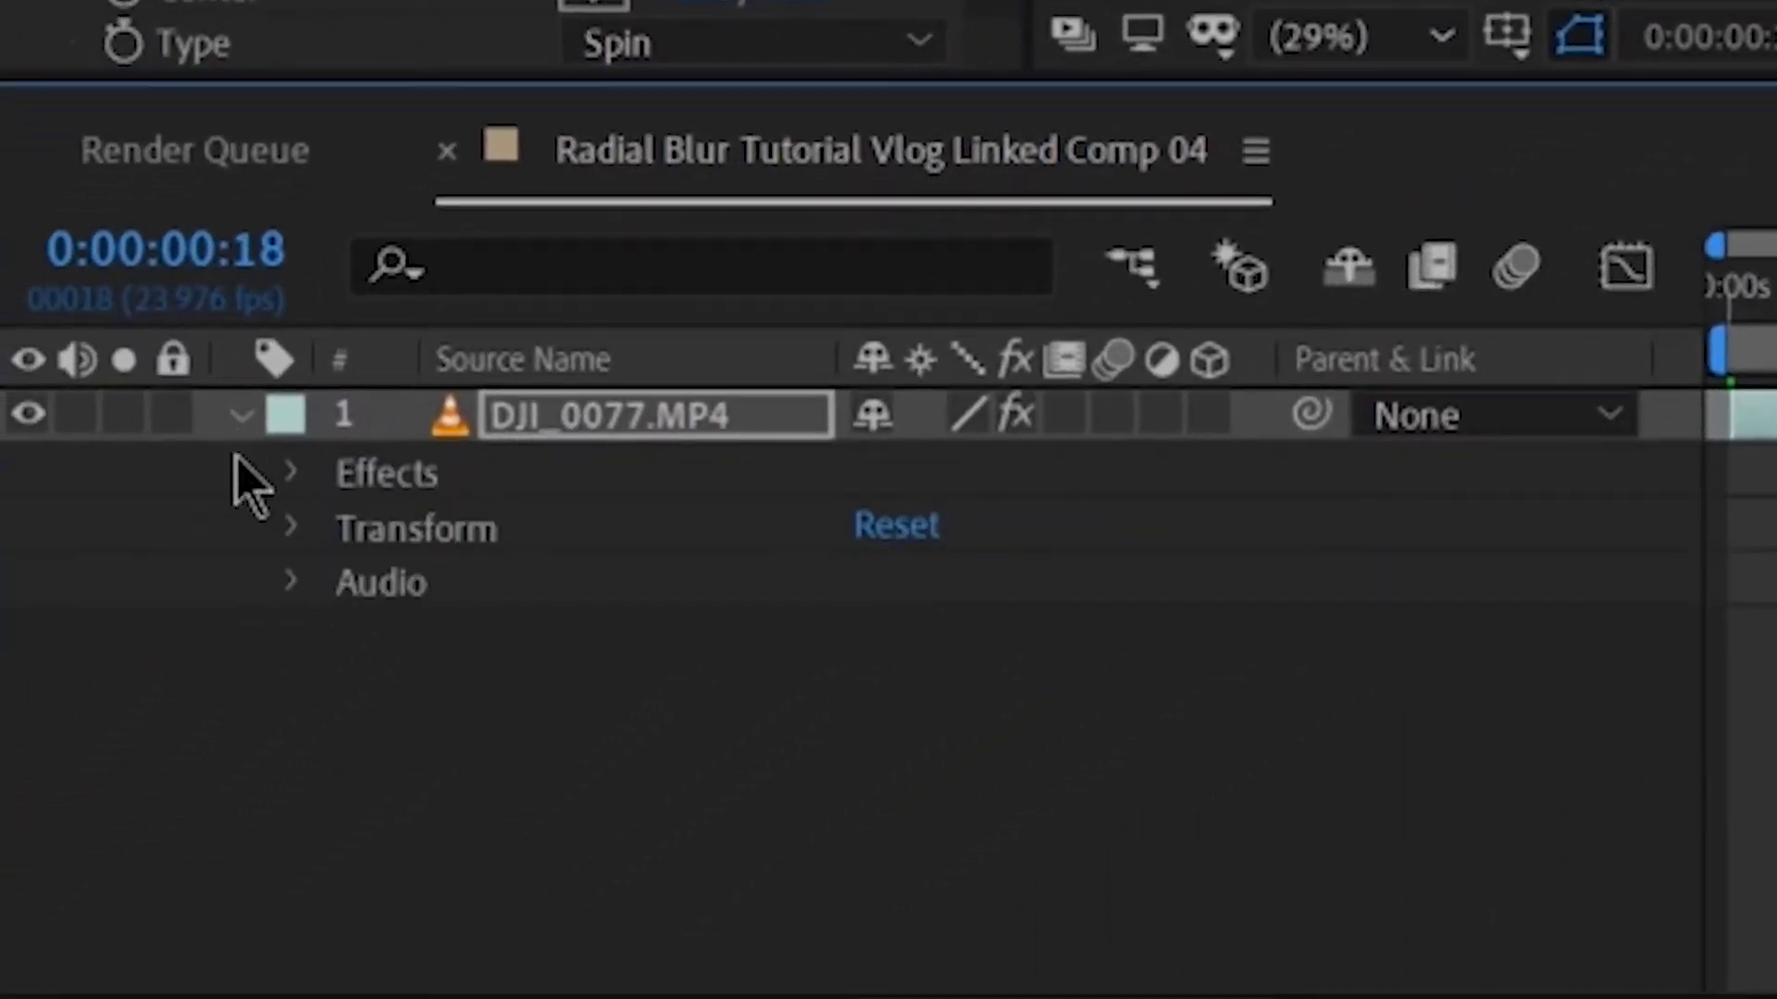
pyautogui.click(294, 474)
pyautogui.click(294, 583)
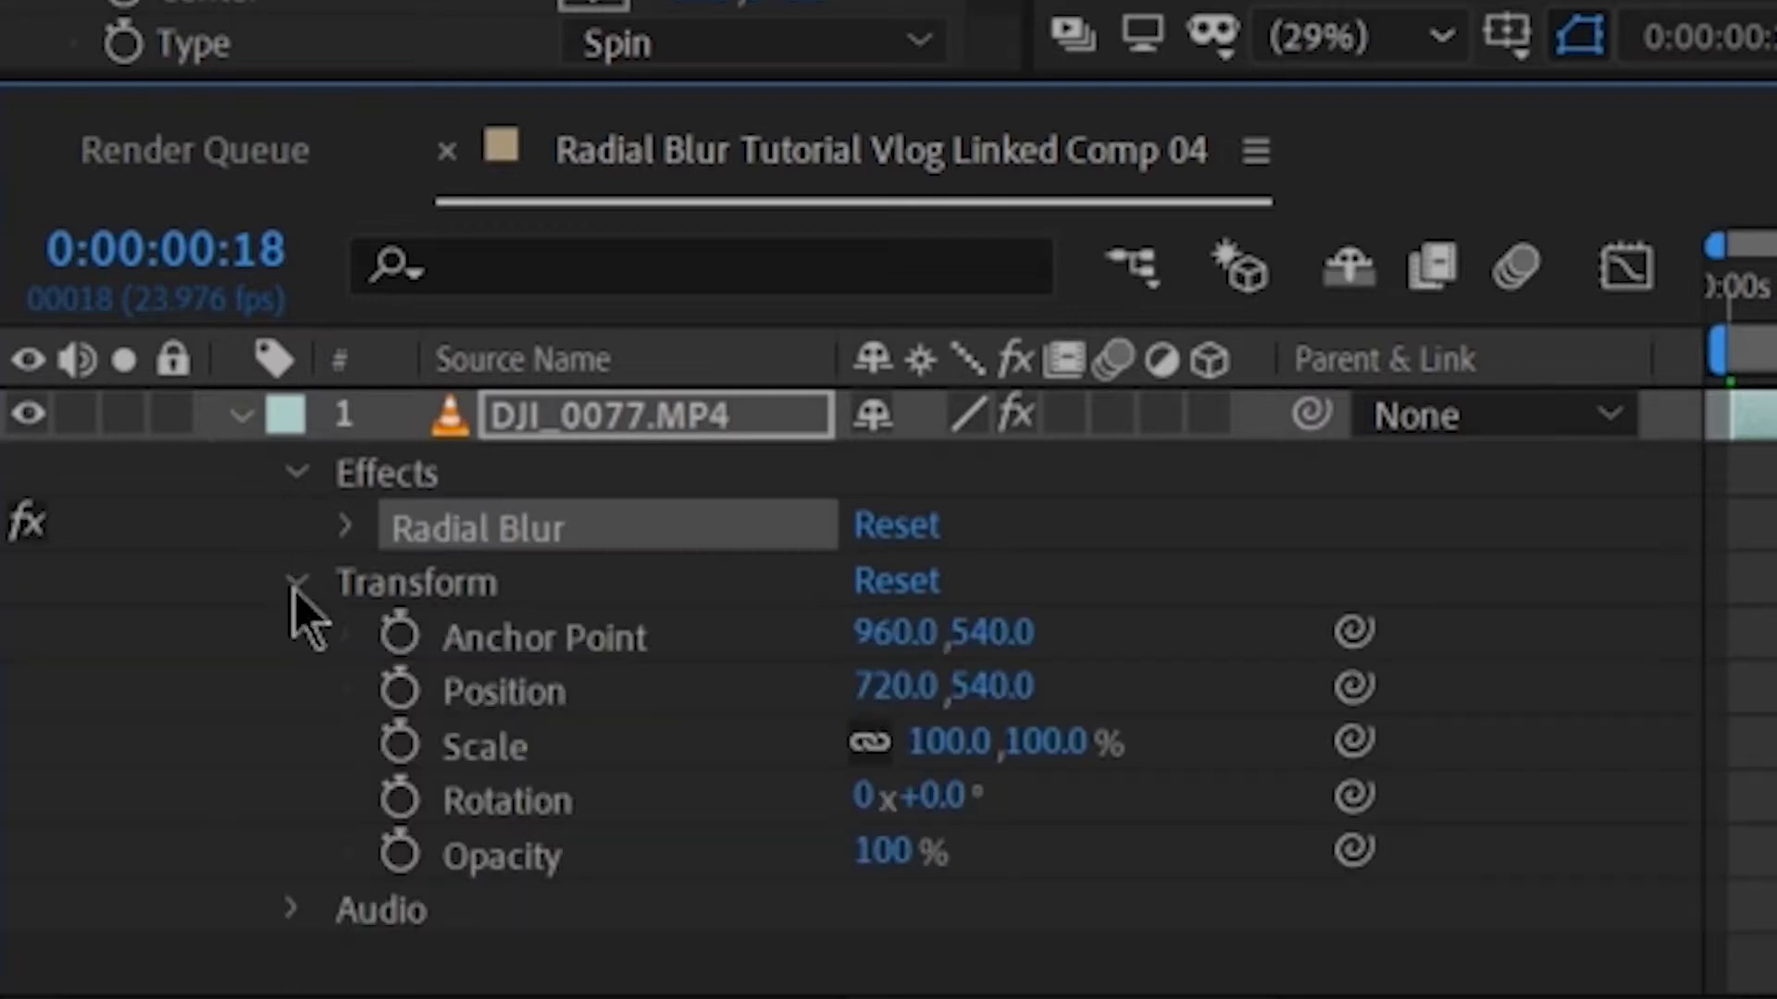
pyautogui.click(350, 527)
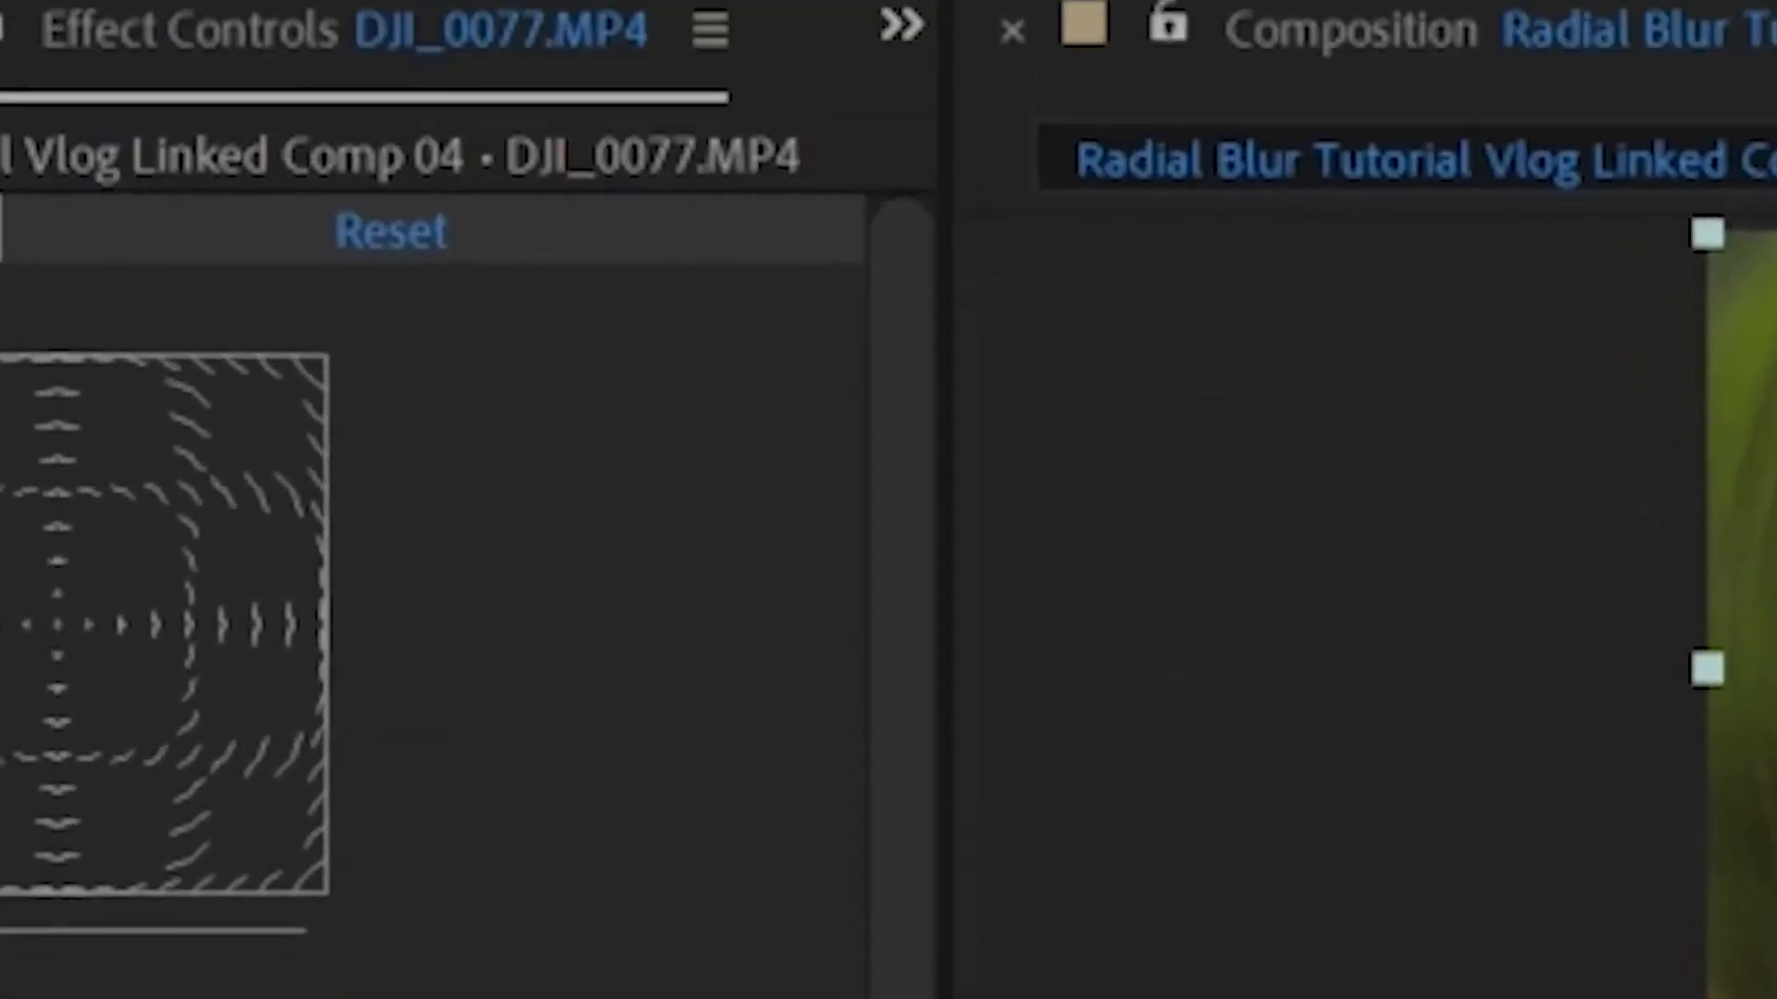
# Step: Draw an elliptical mask with the Ellipse Tool around the middle of the DJI_0077.MP4 layer
pyautogui.click(472, 51)
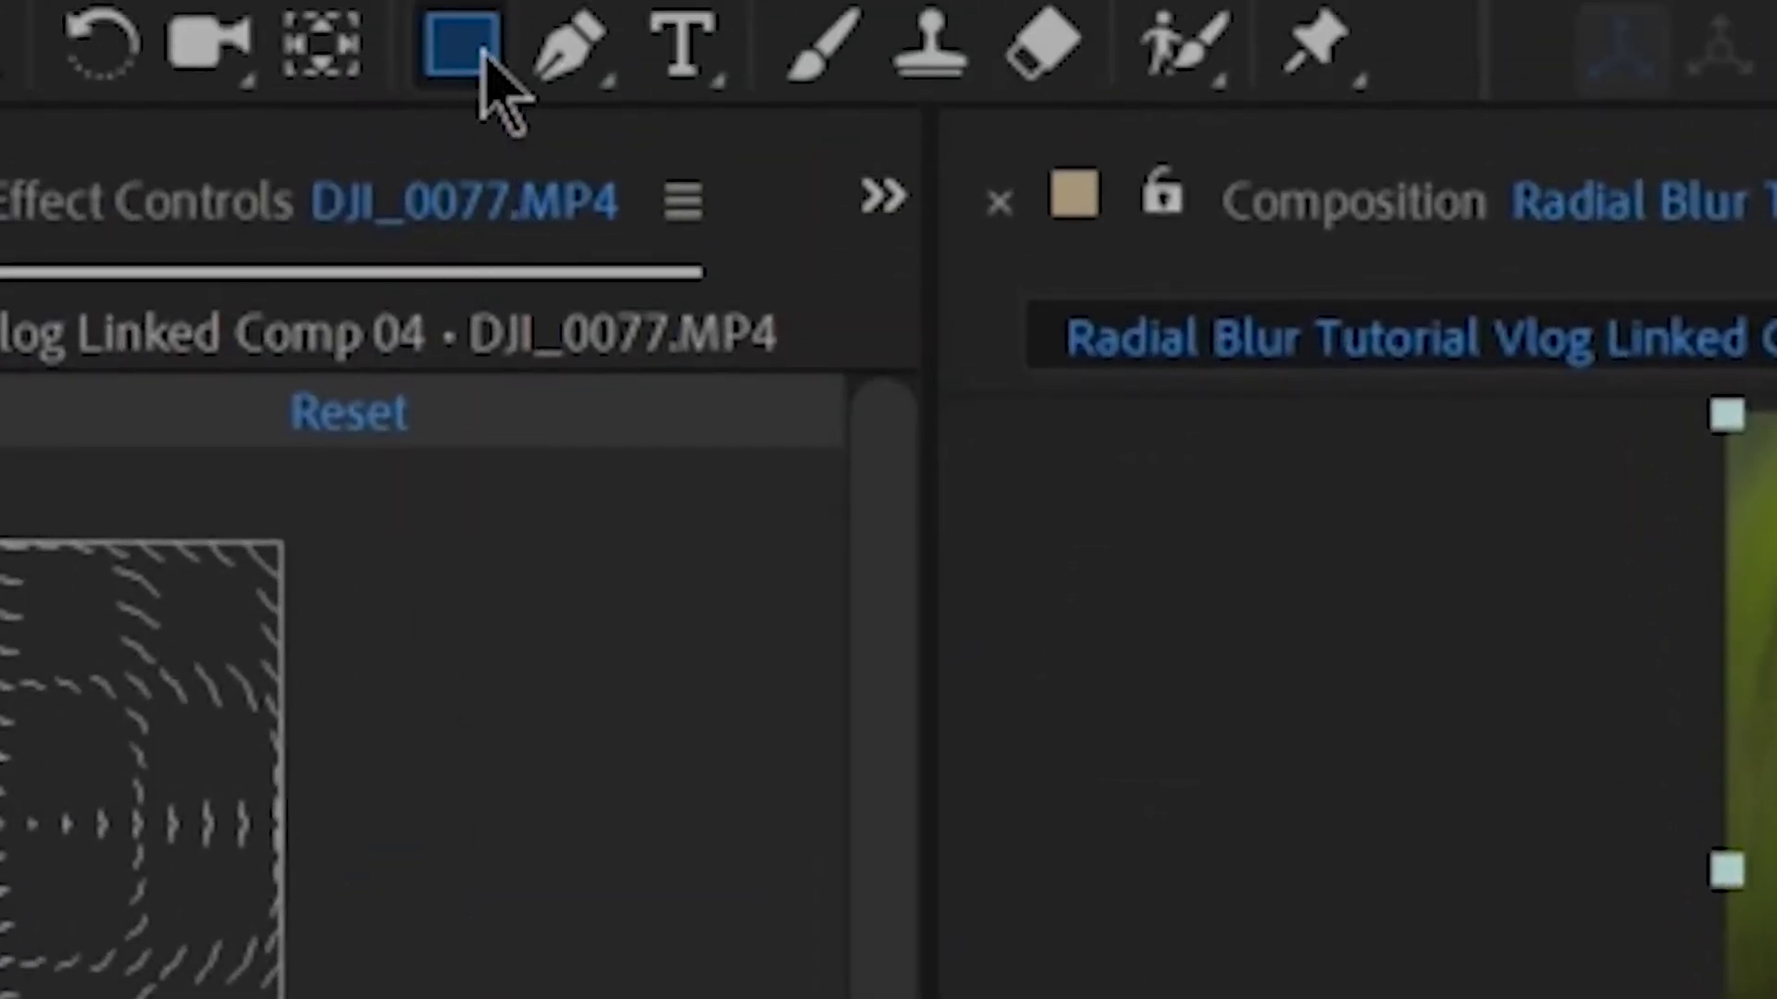
pyautogui.click(483, 58)
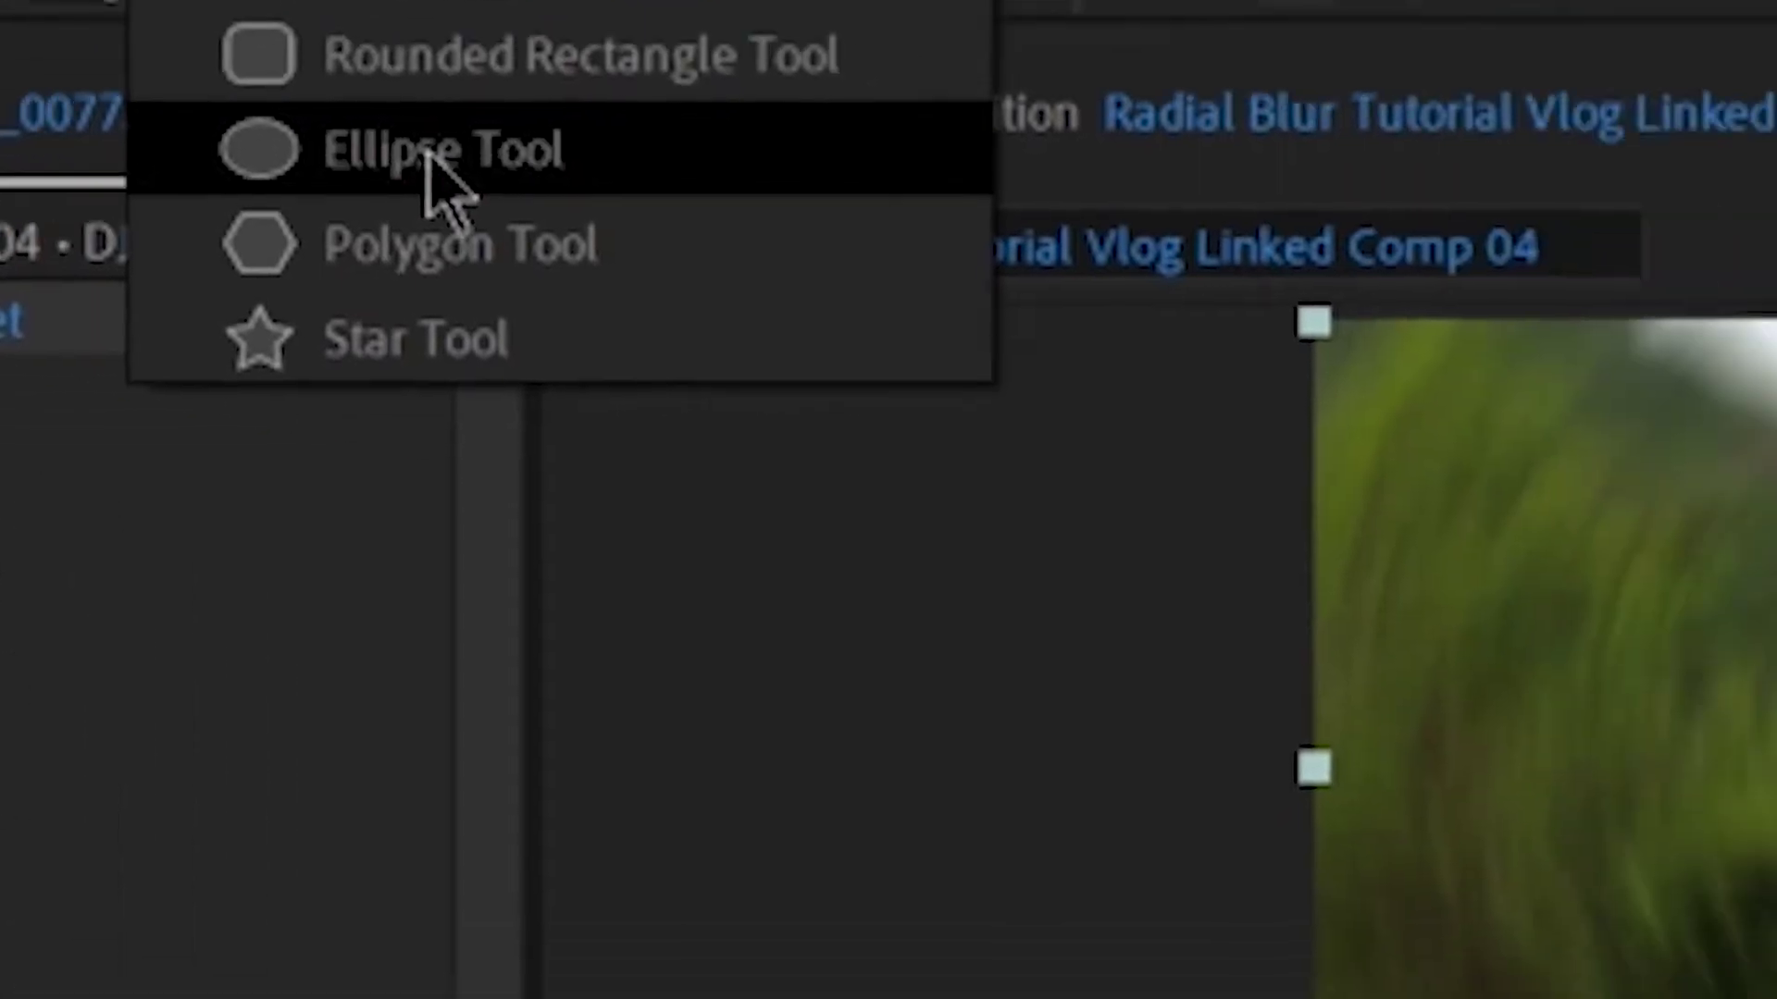
pyautogui.click(819, 243)
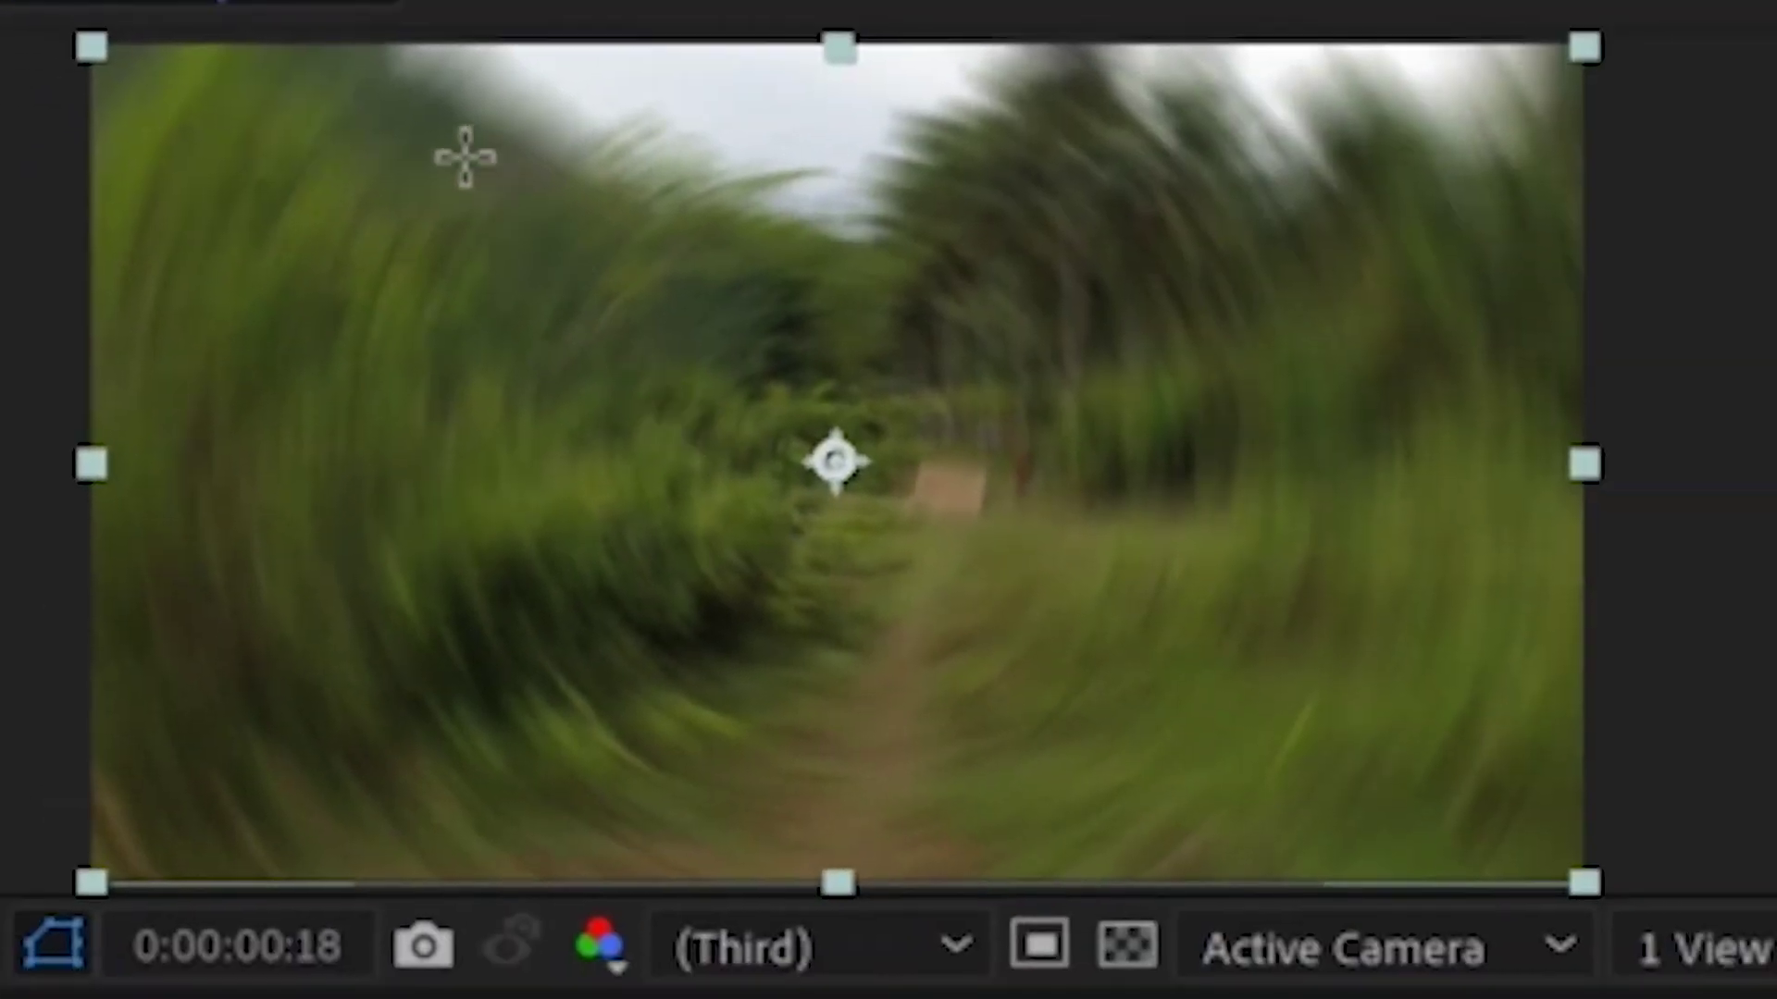
pyautogui.moveTo(417, 142); pyautogui.dragTo(1286, 797)
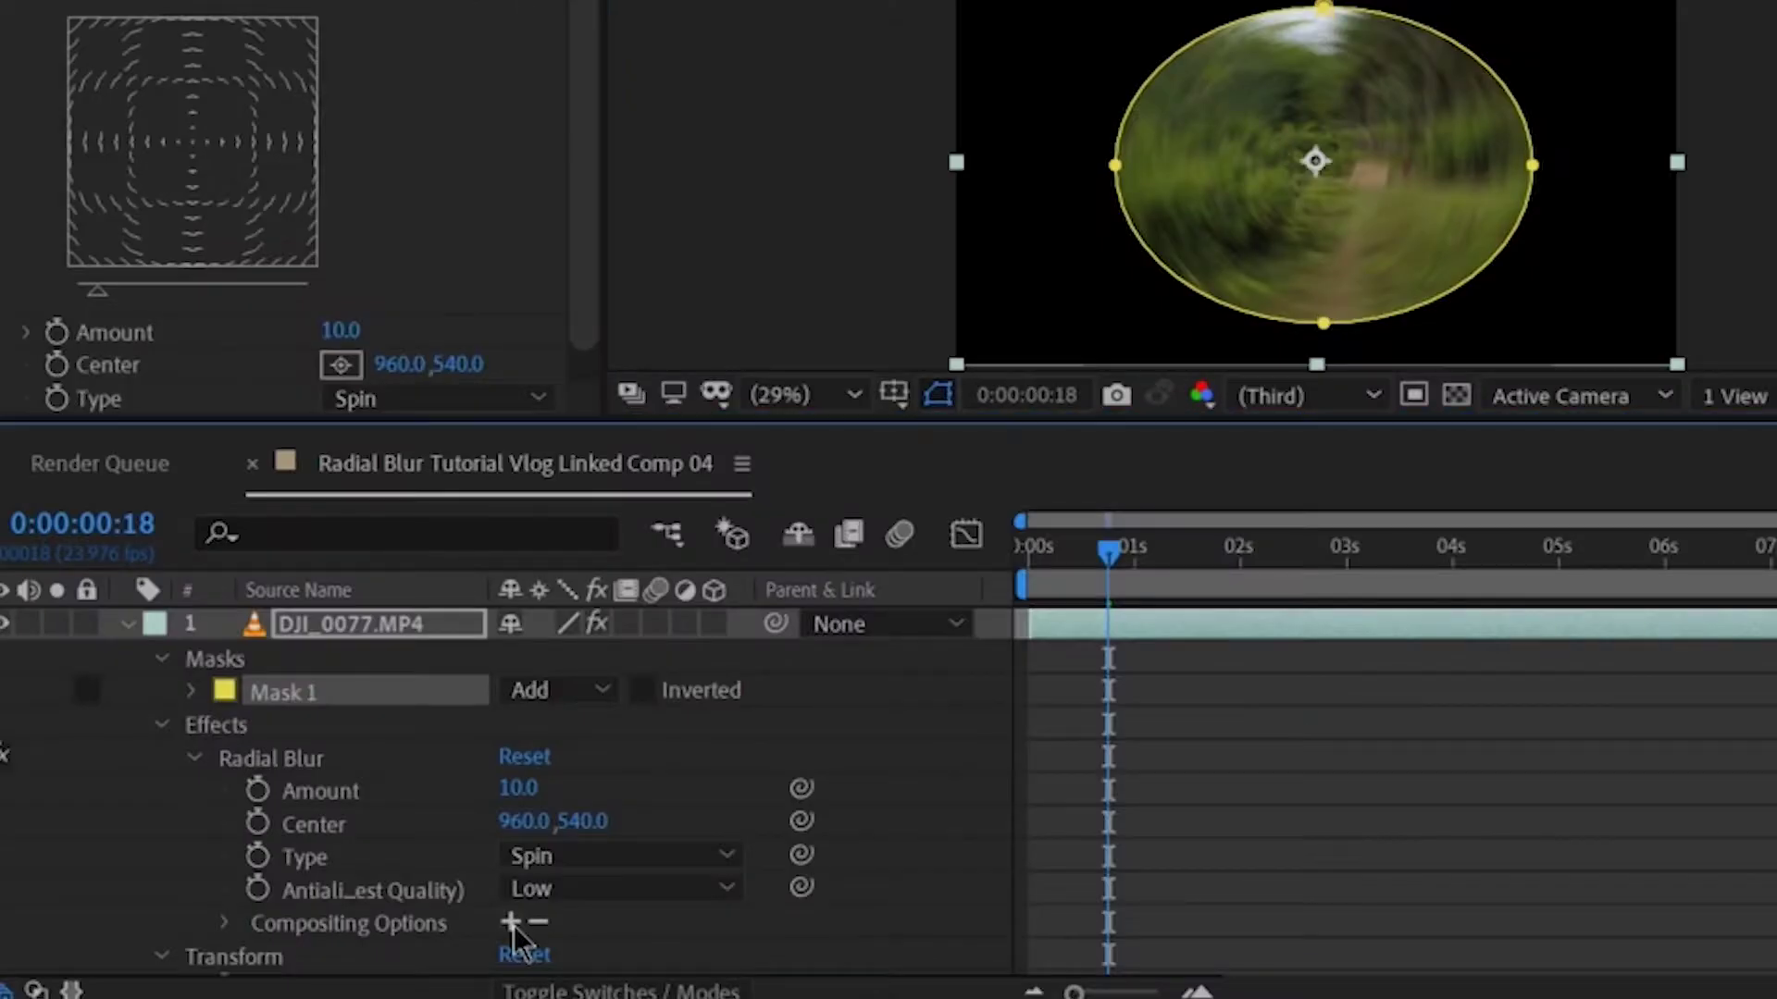
# Step: Add a Mask 1 reference to Radial Blur's Compositing Options and invert Mask 1
pyautogui.click(776, 800)
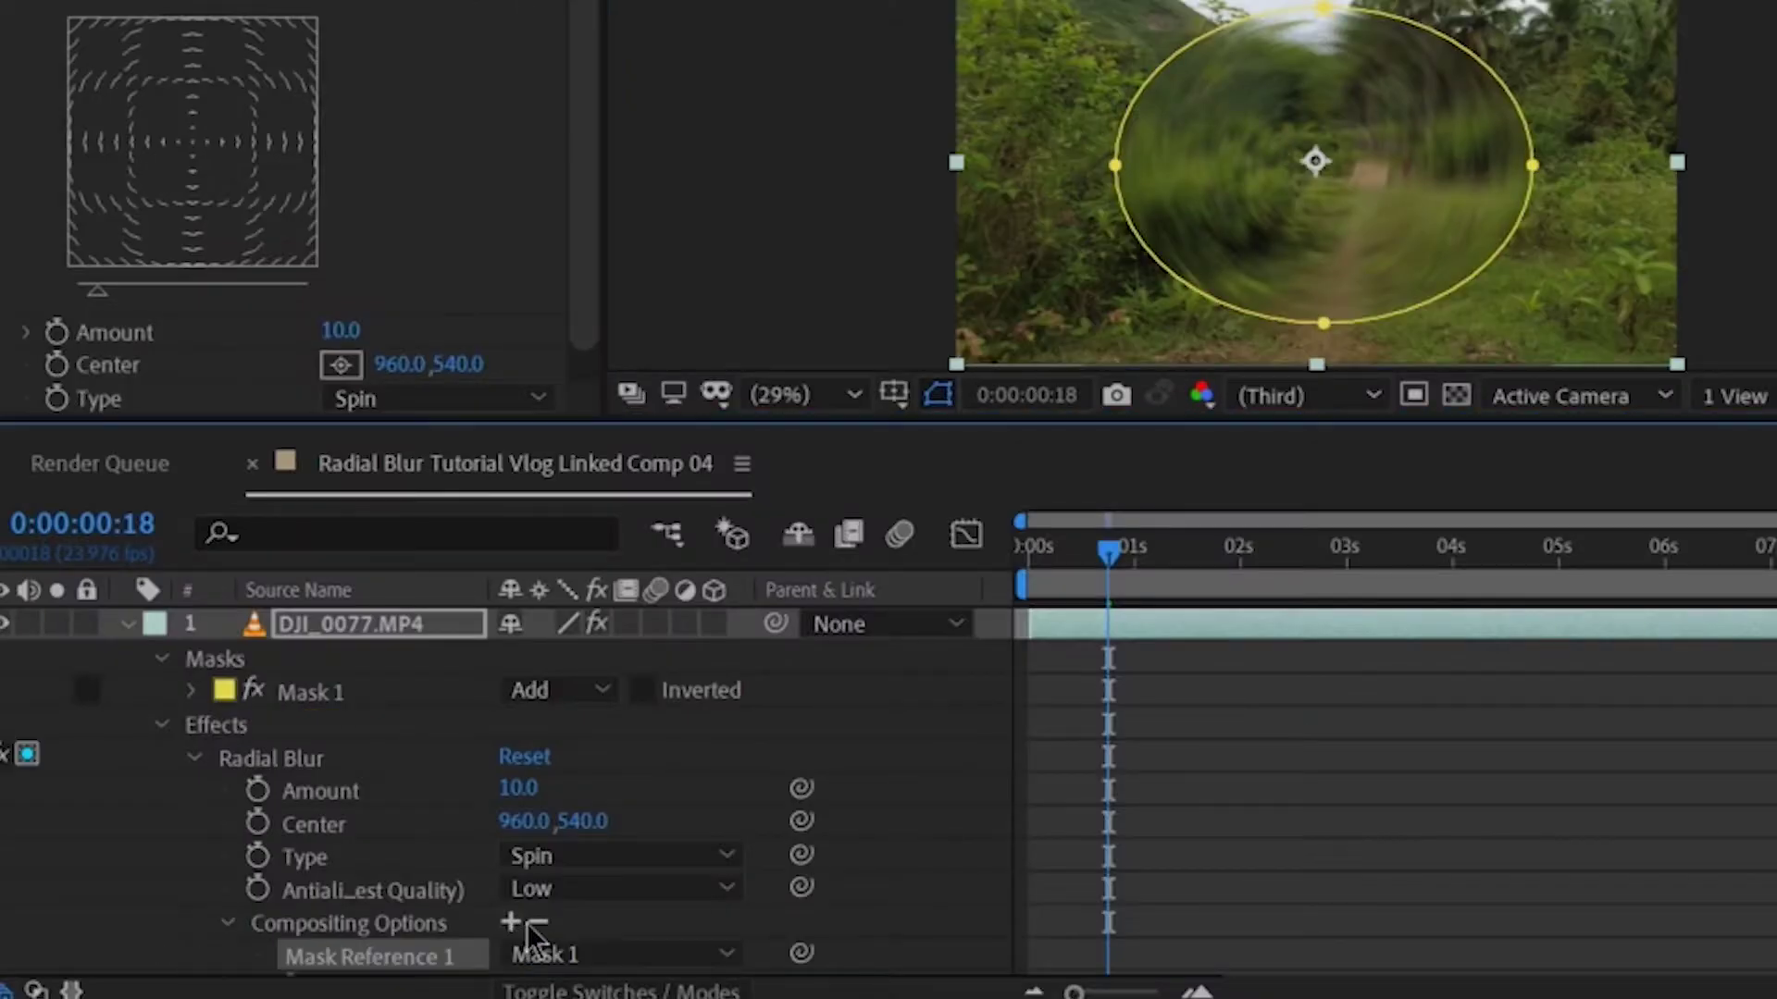
pyautogui.scroll(-4, 902, 840)
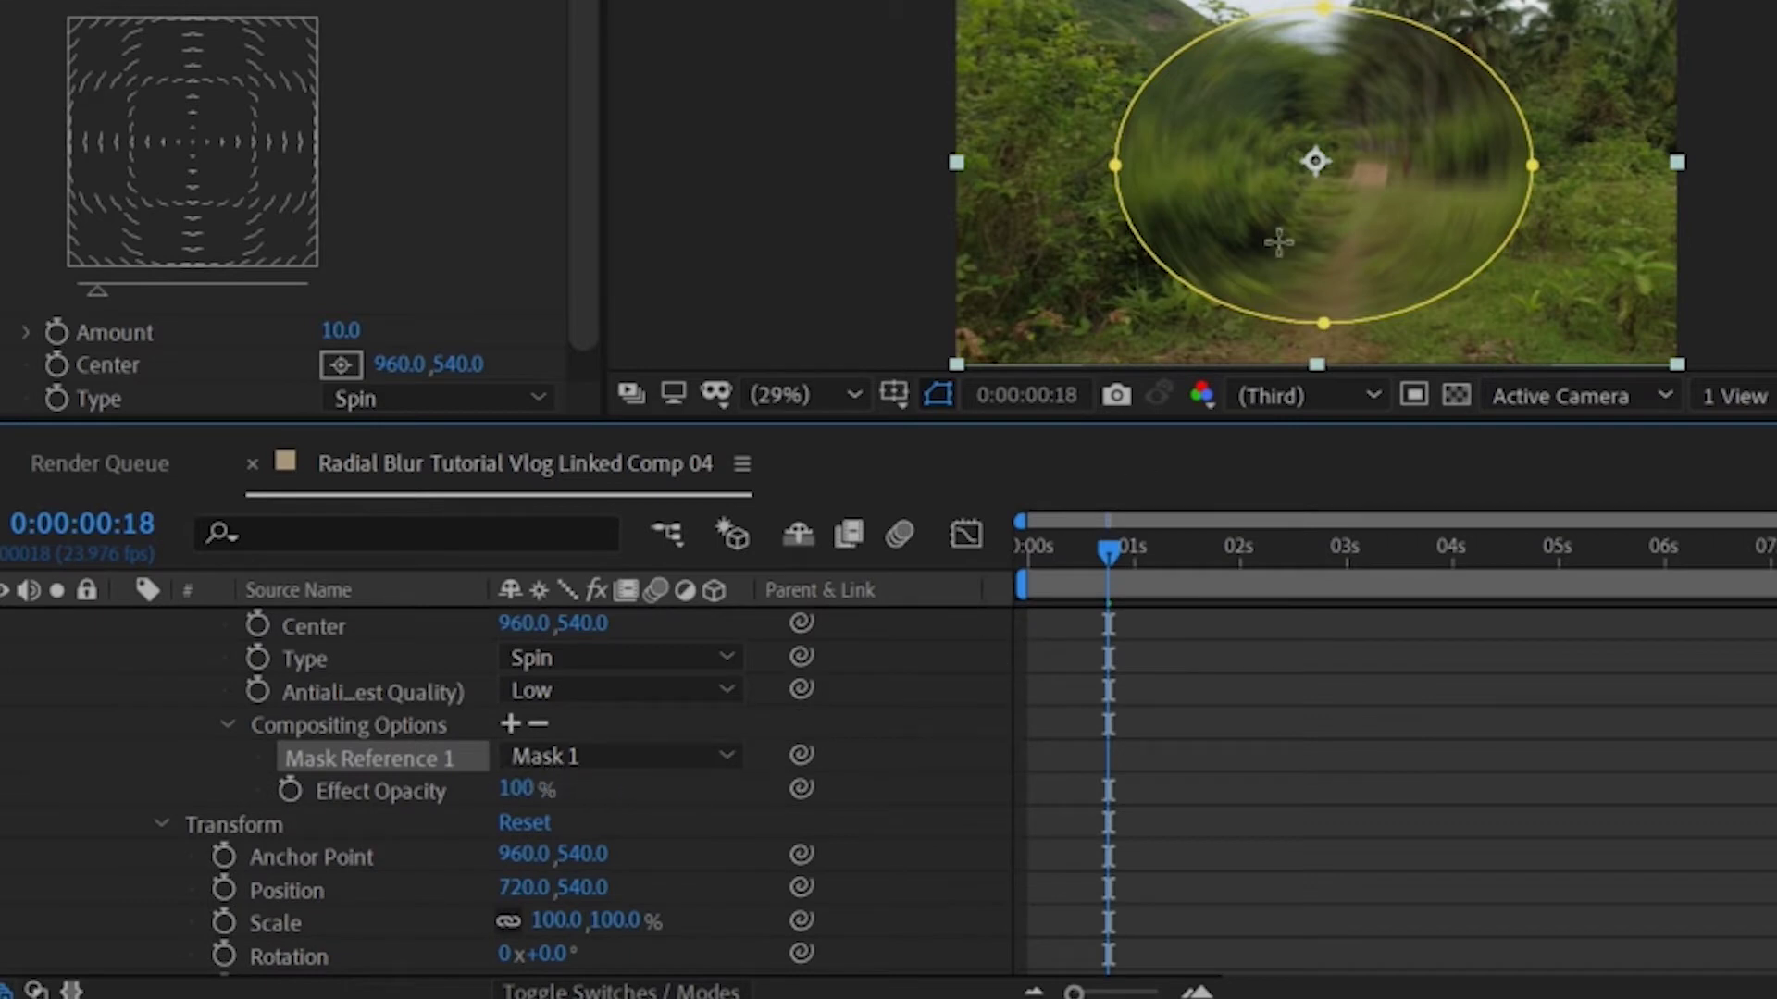
pyautogui.scroll(4, 819, 786)
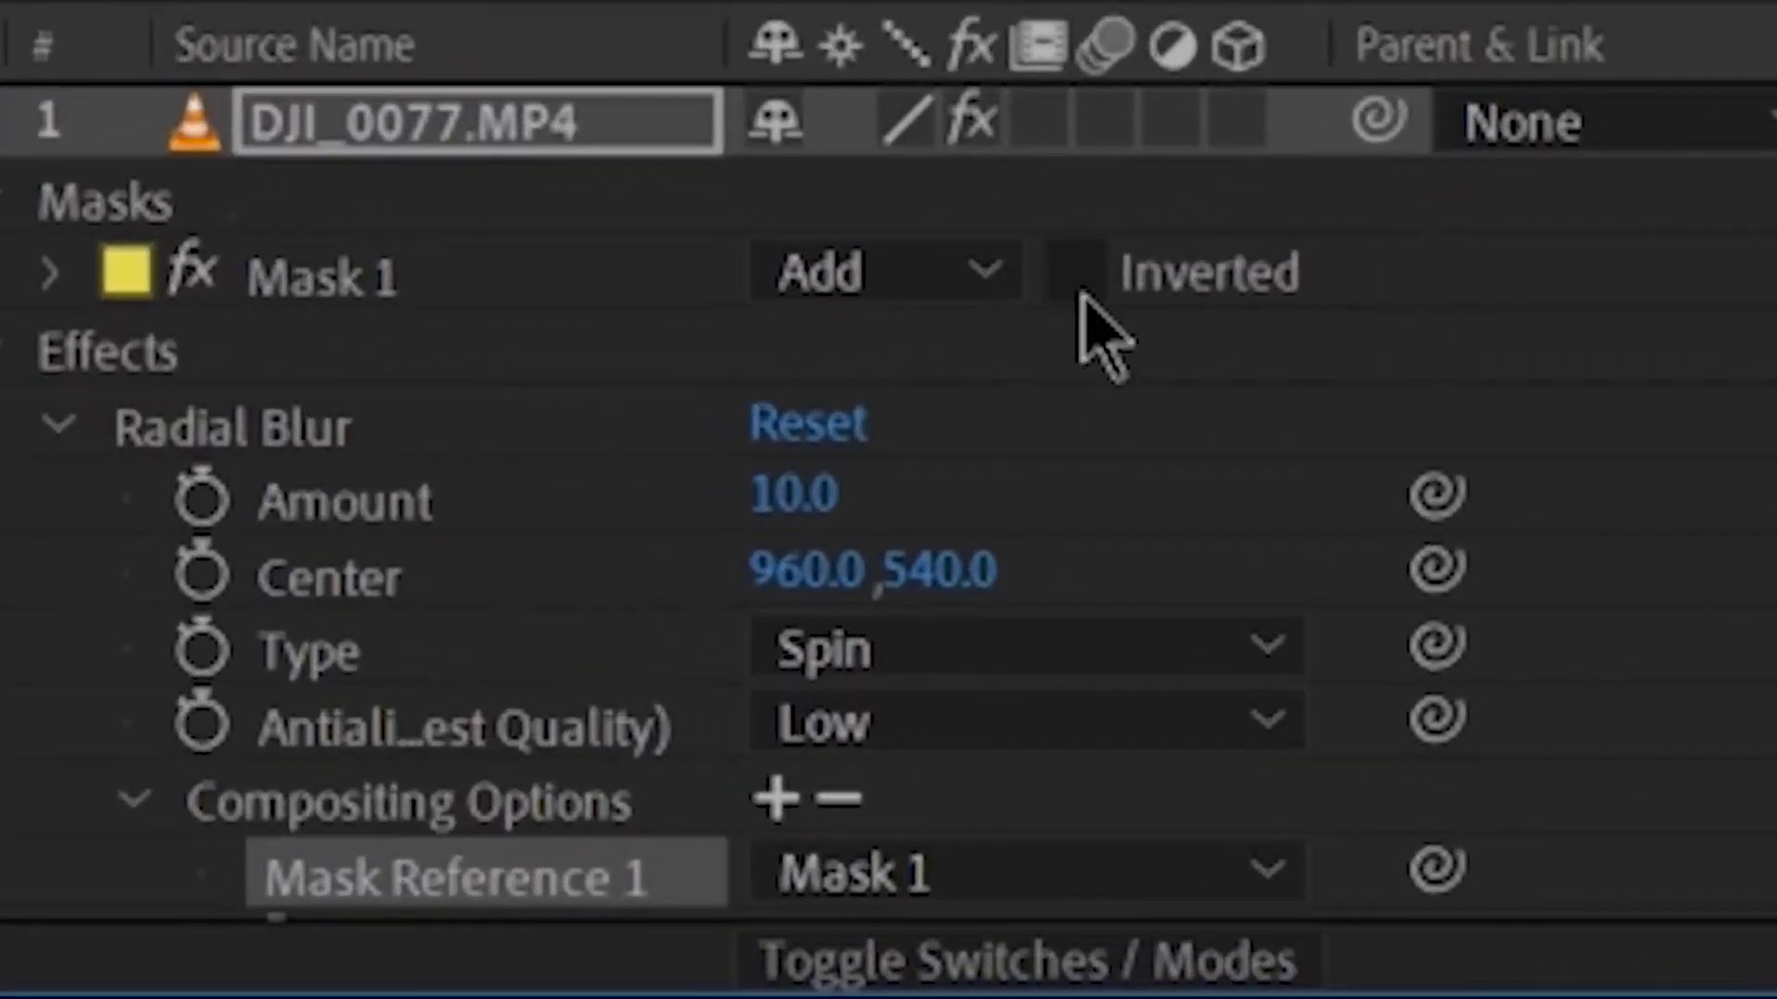
pyautogui.click(1076, 273)
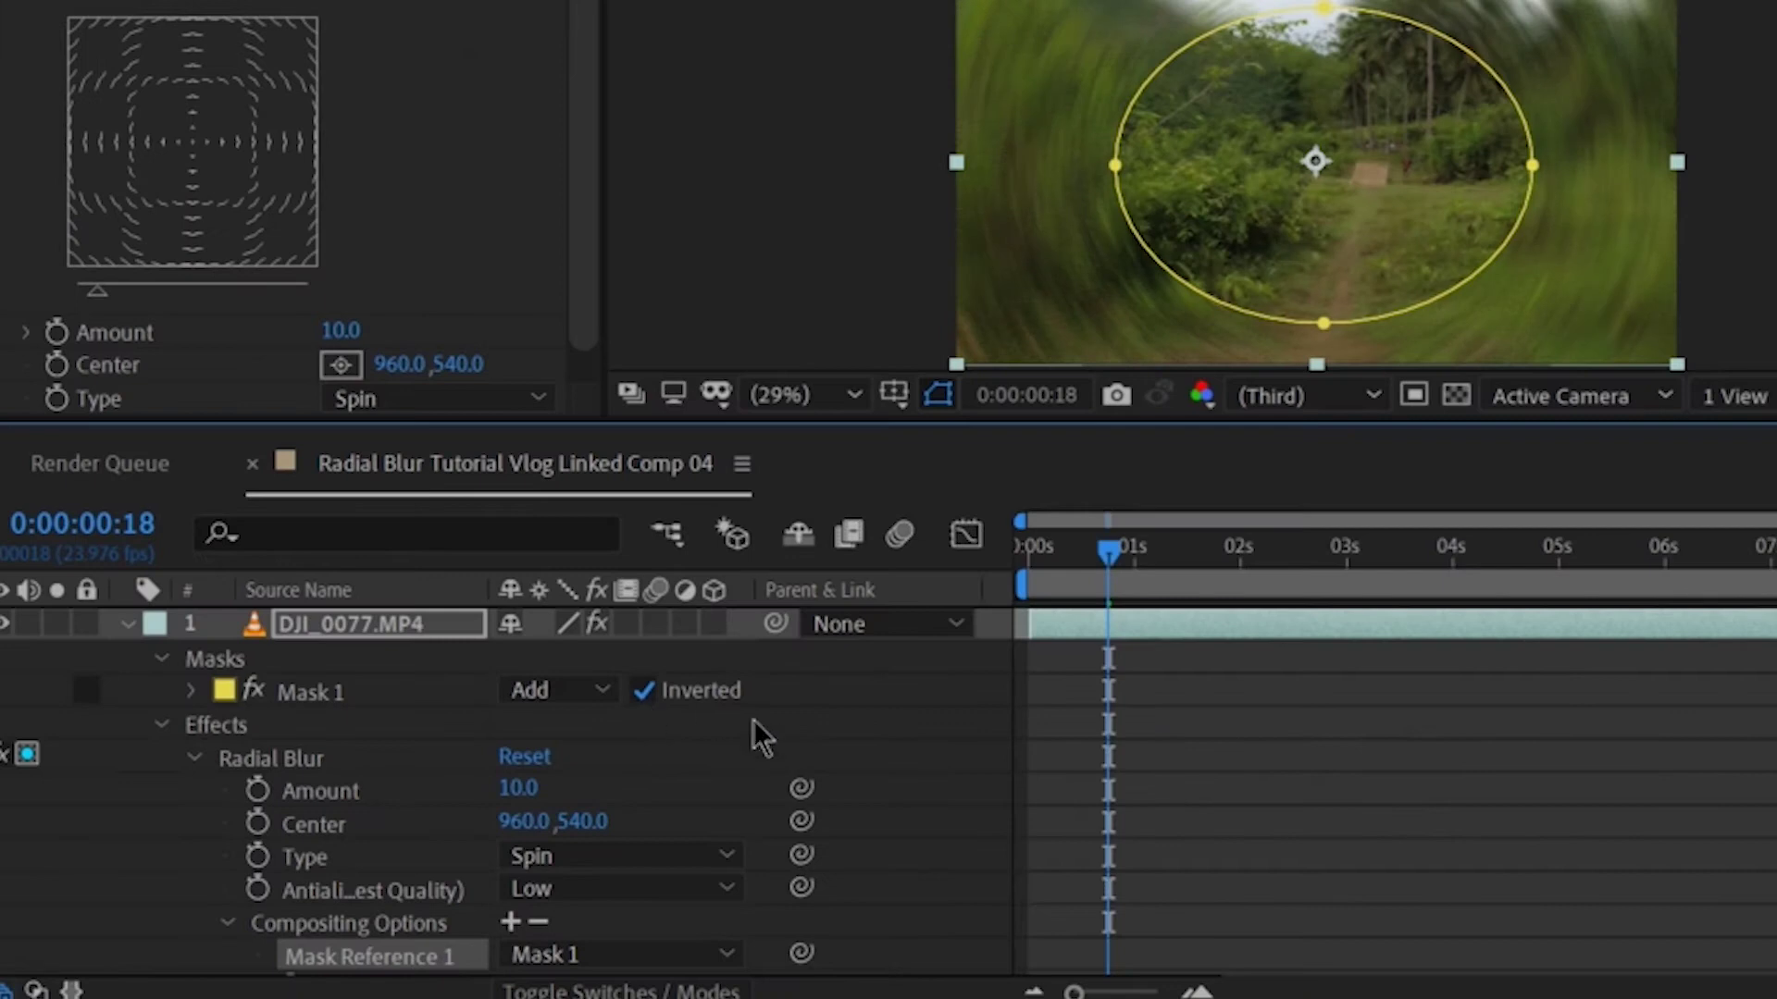
pyautogui.click(937, 751)
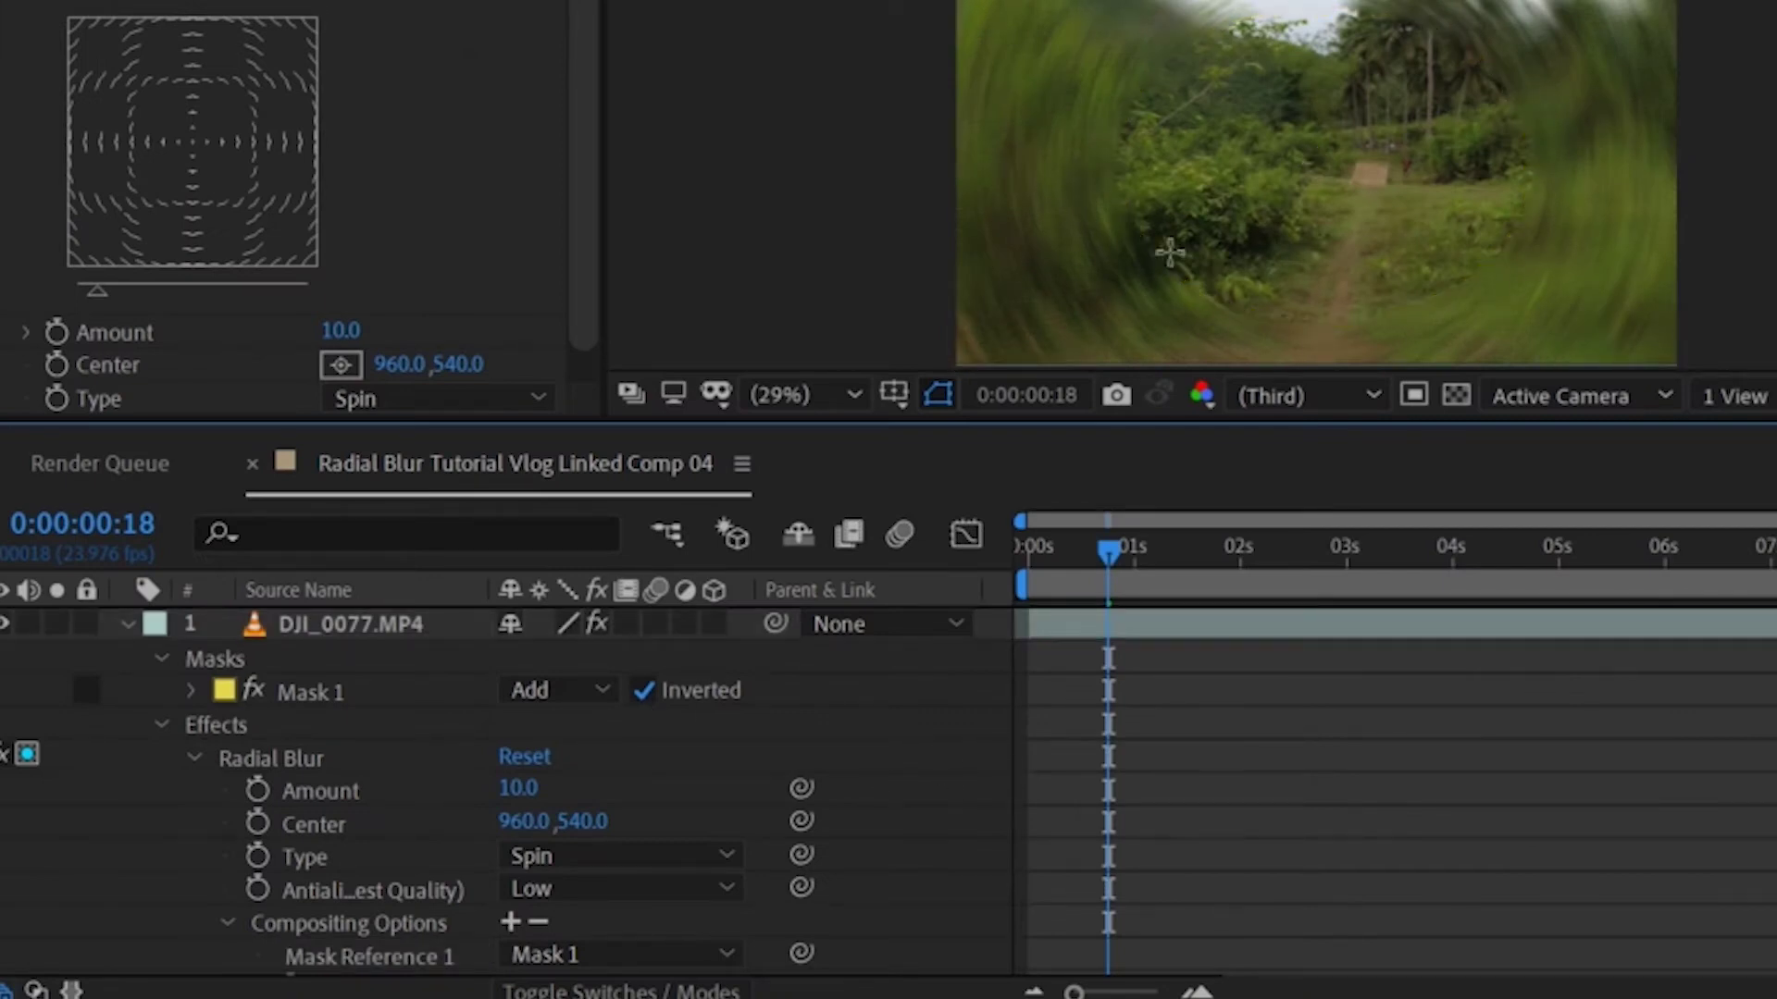
pyautogui.click(933, 776)
# Step: Expand Mask 1's properties and set its Mask Feather to 200 pixels
pyautogui.click(193, 691)
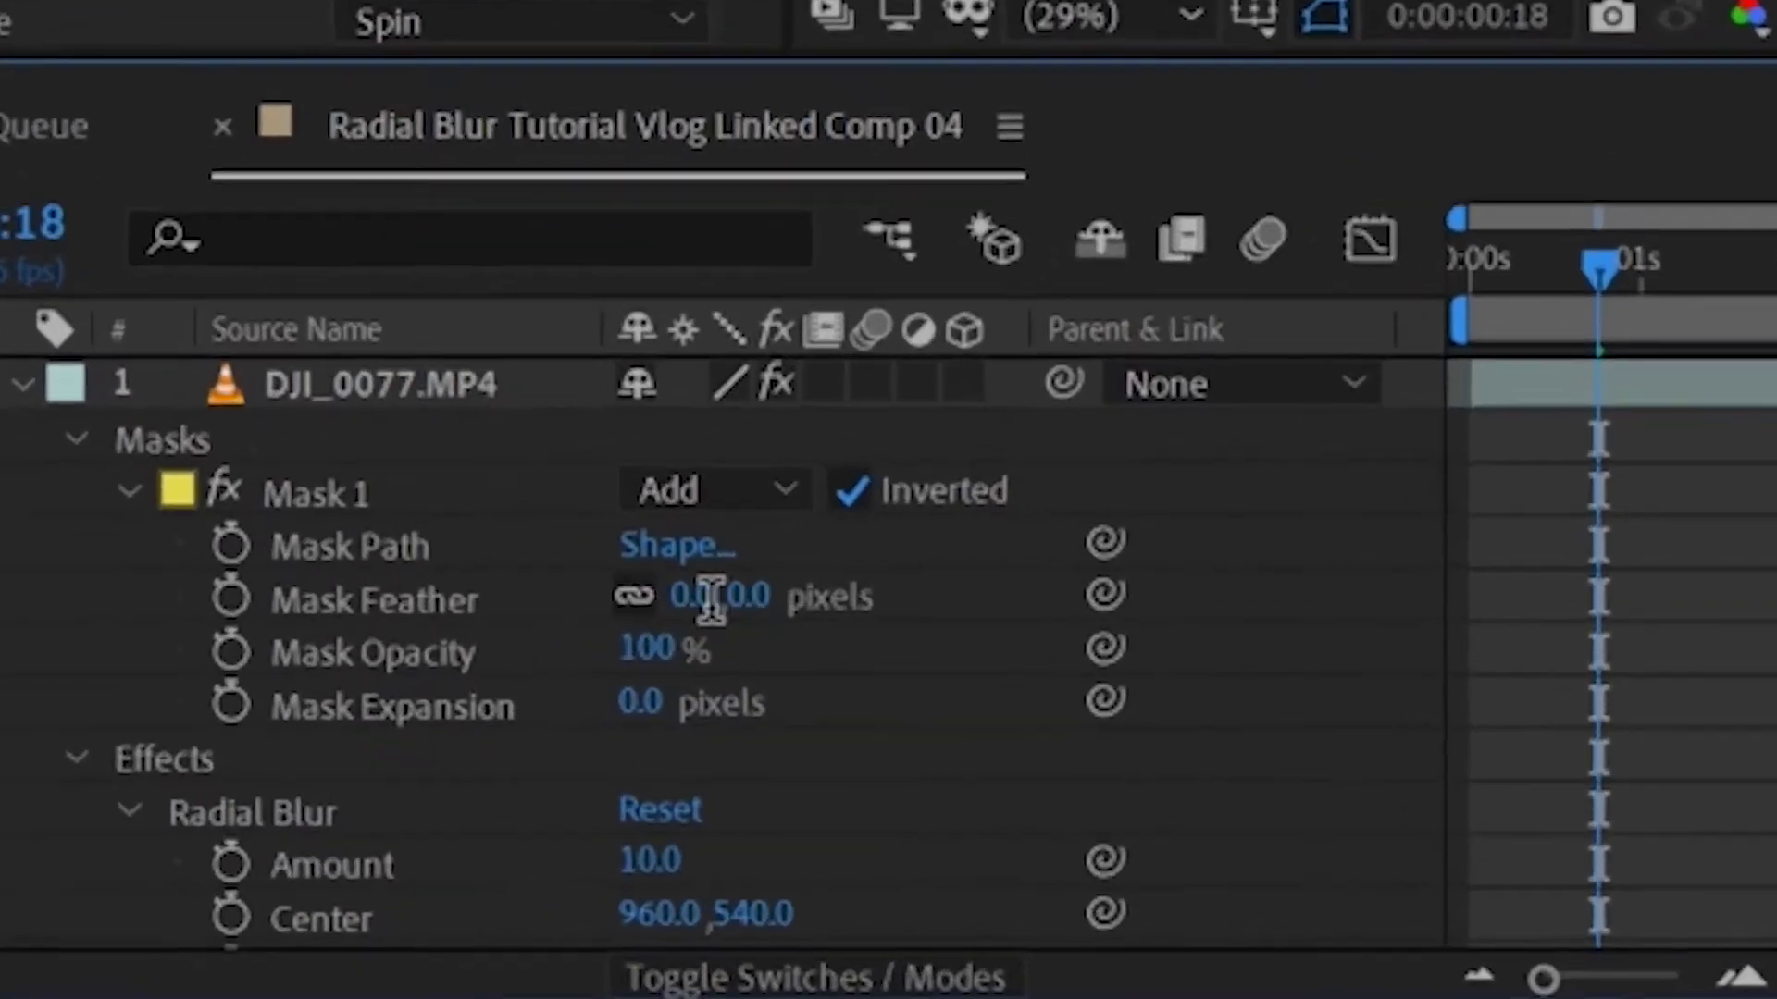
pyautogui.click(548, 757)
pyautogui.write('200')
pyautogui.press('Return')
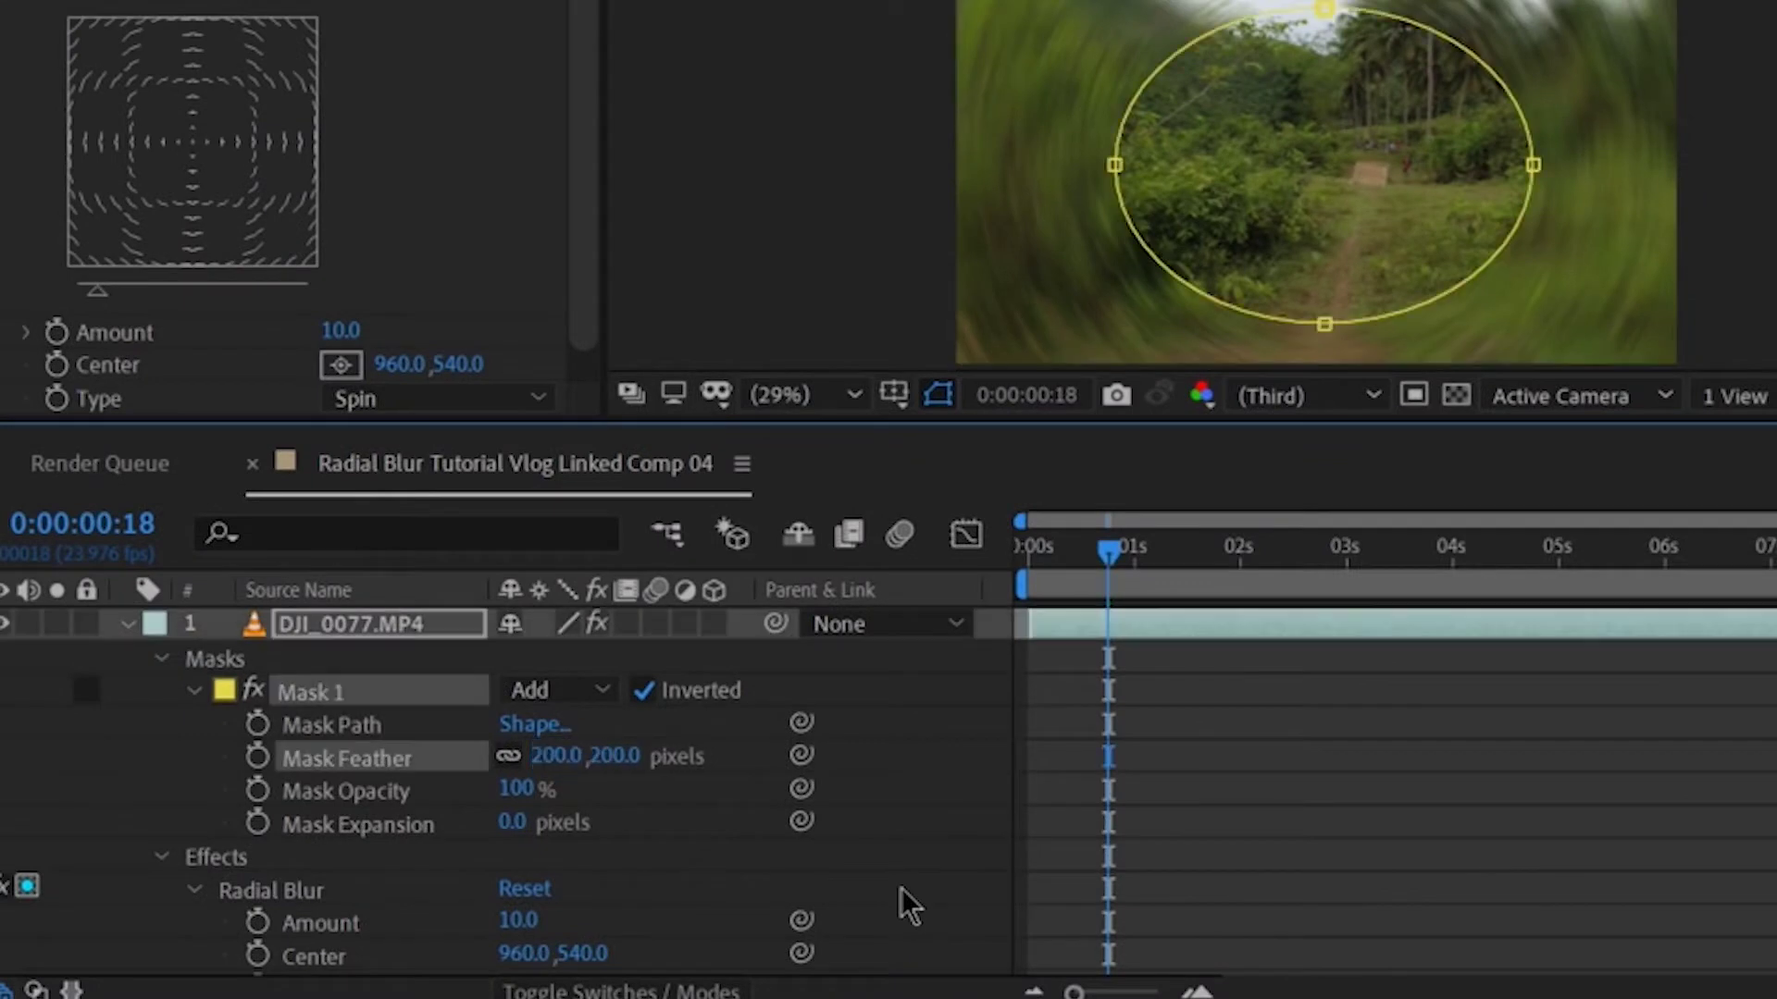
pyautogui.click(972, 812)
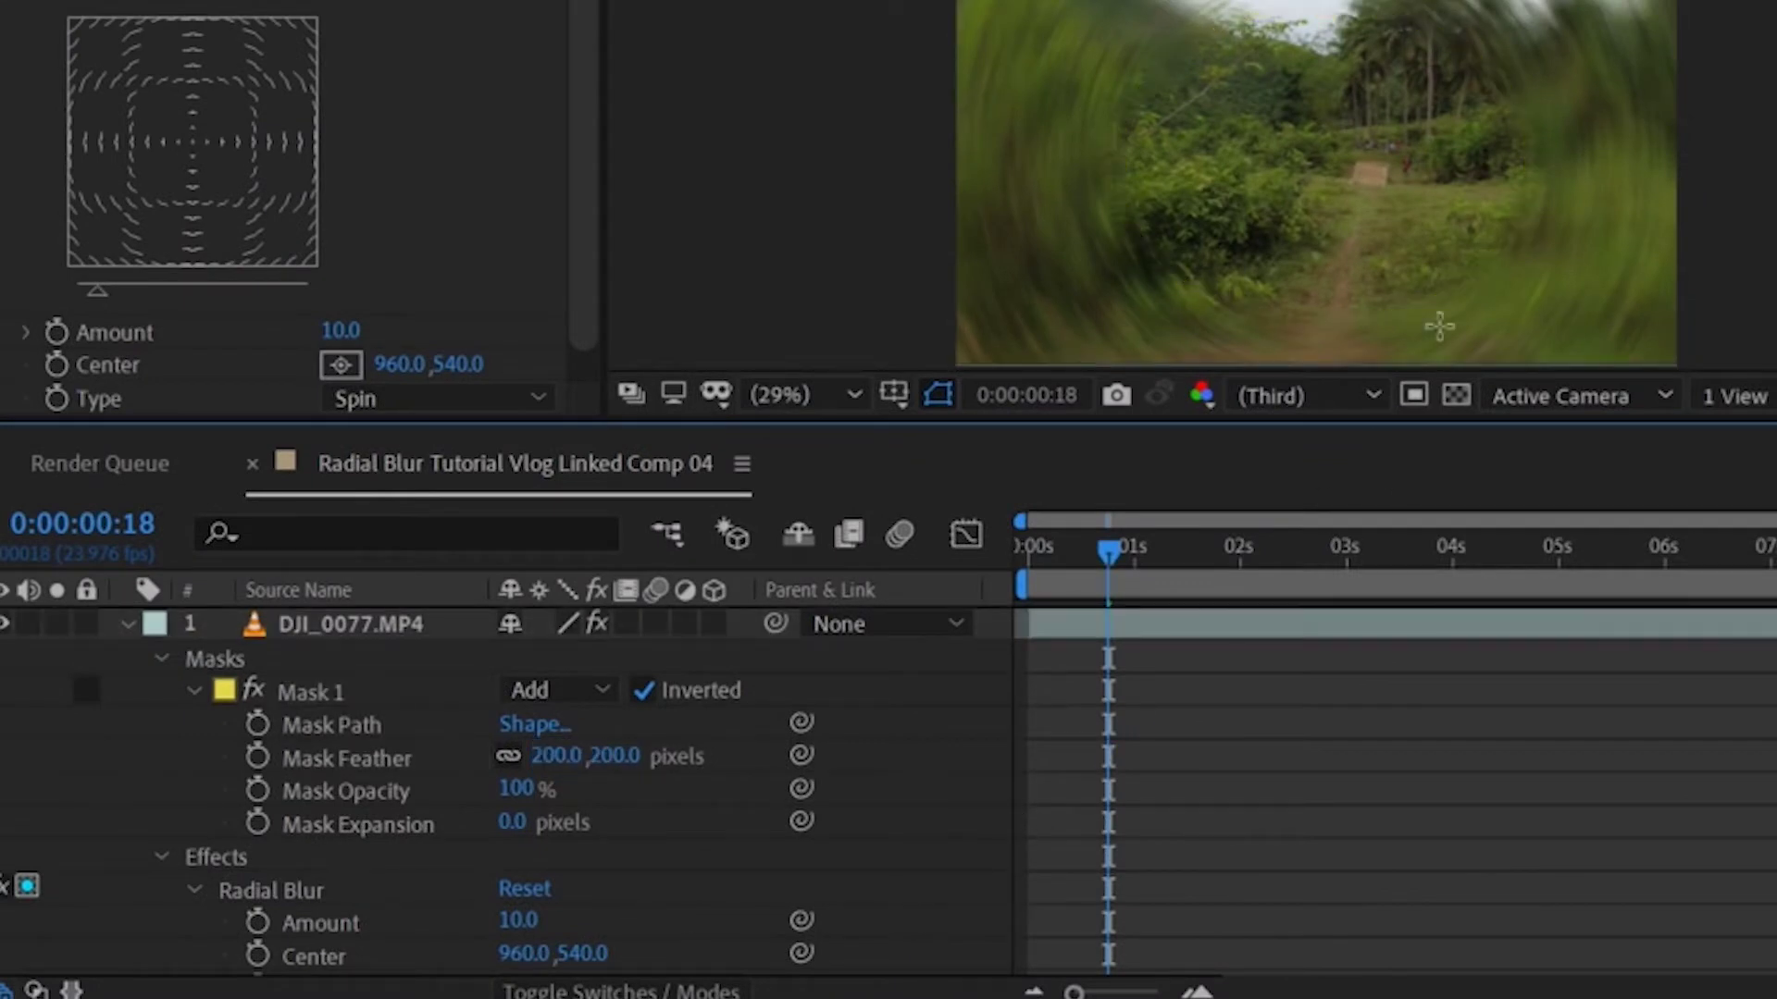
# Step: Compare Mask 1 with a Mask Feather of 0 pixels and return the feather to 200 pixels
pyautogui.click(572, 760)
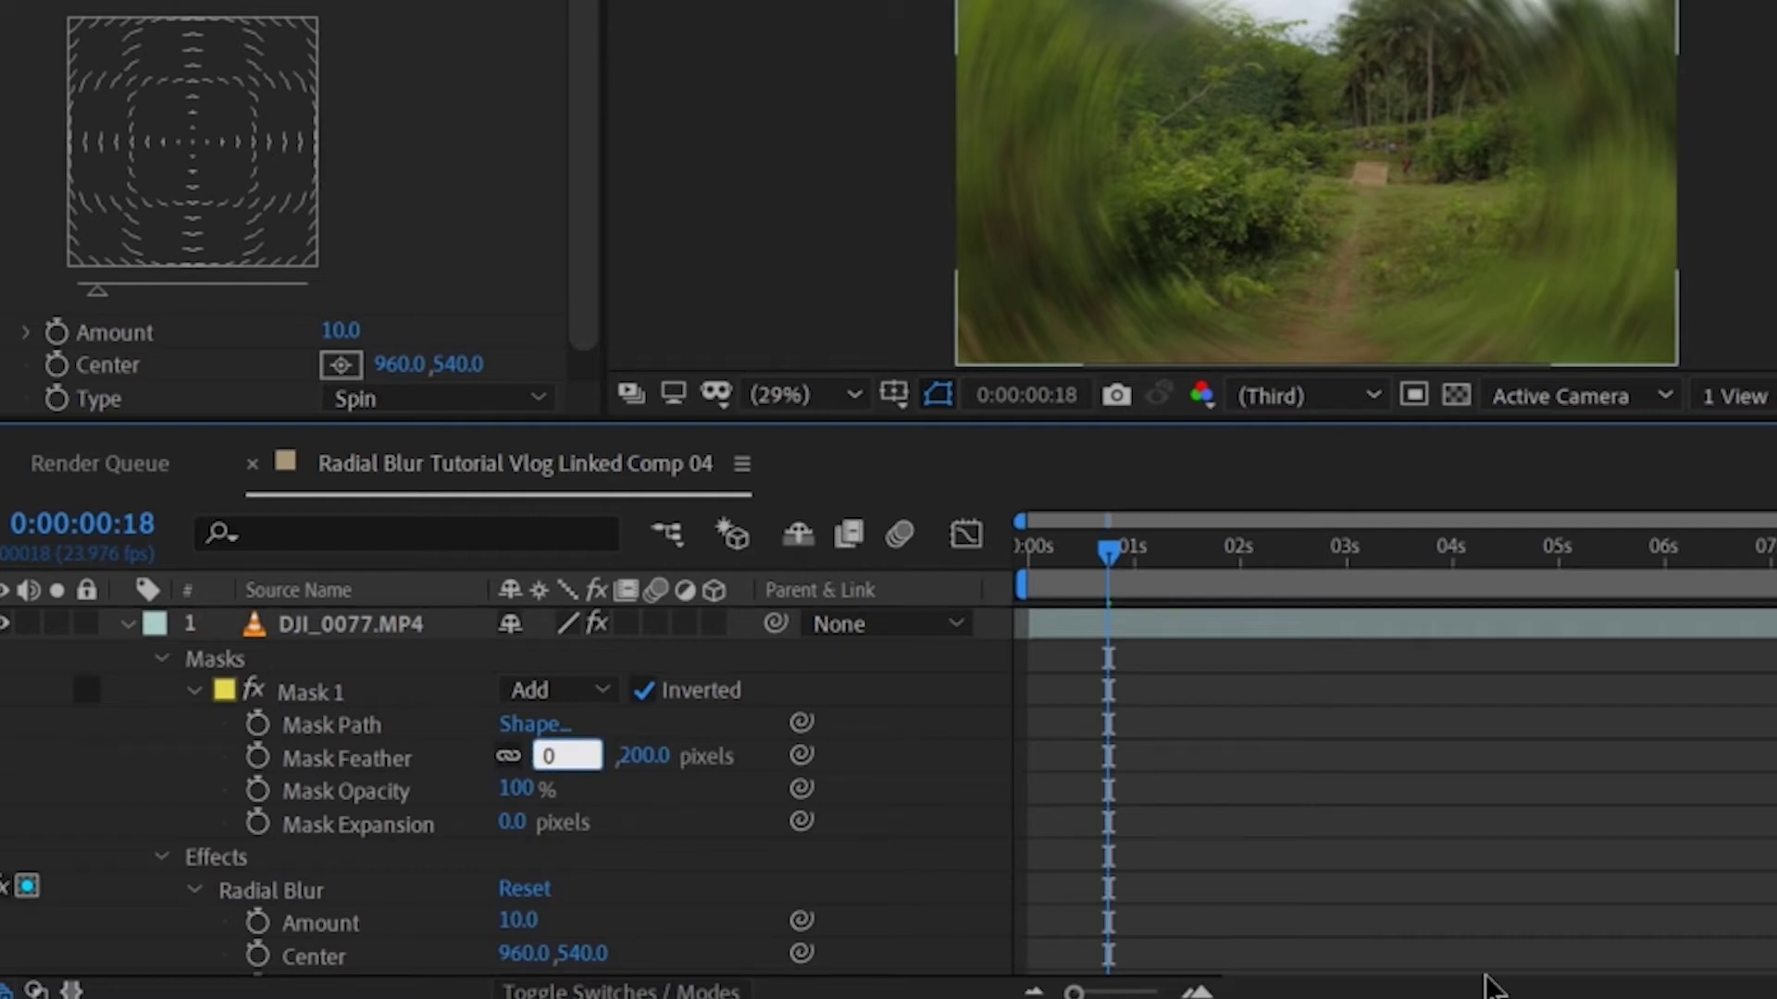
pyautogui.write('0')
pyautogui.press('Return')
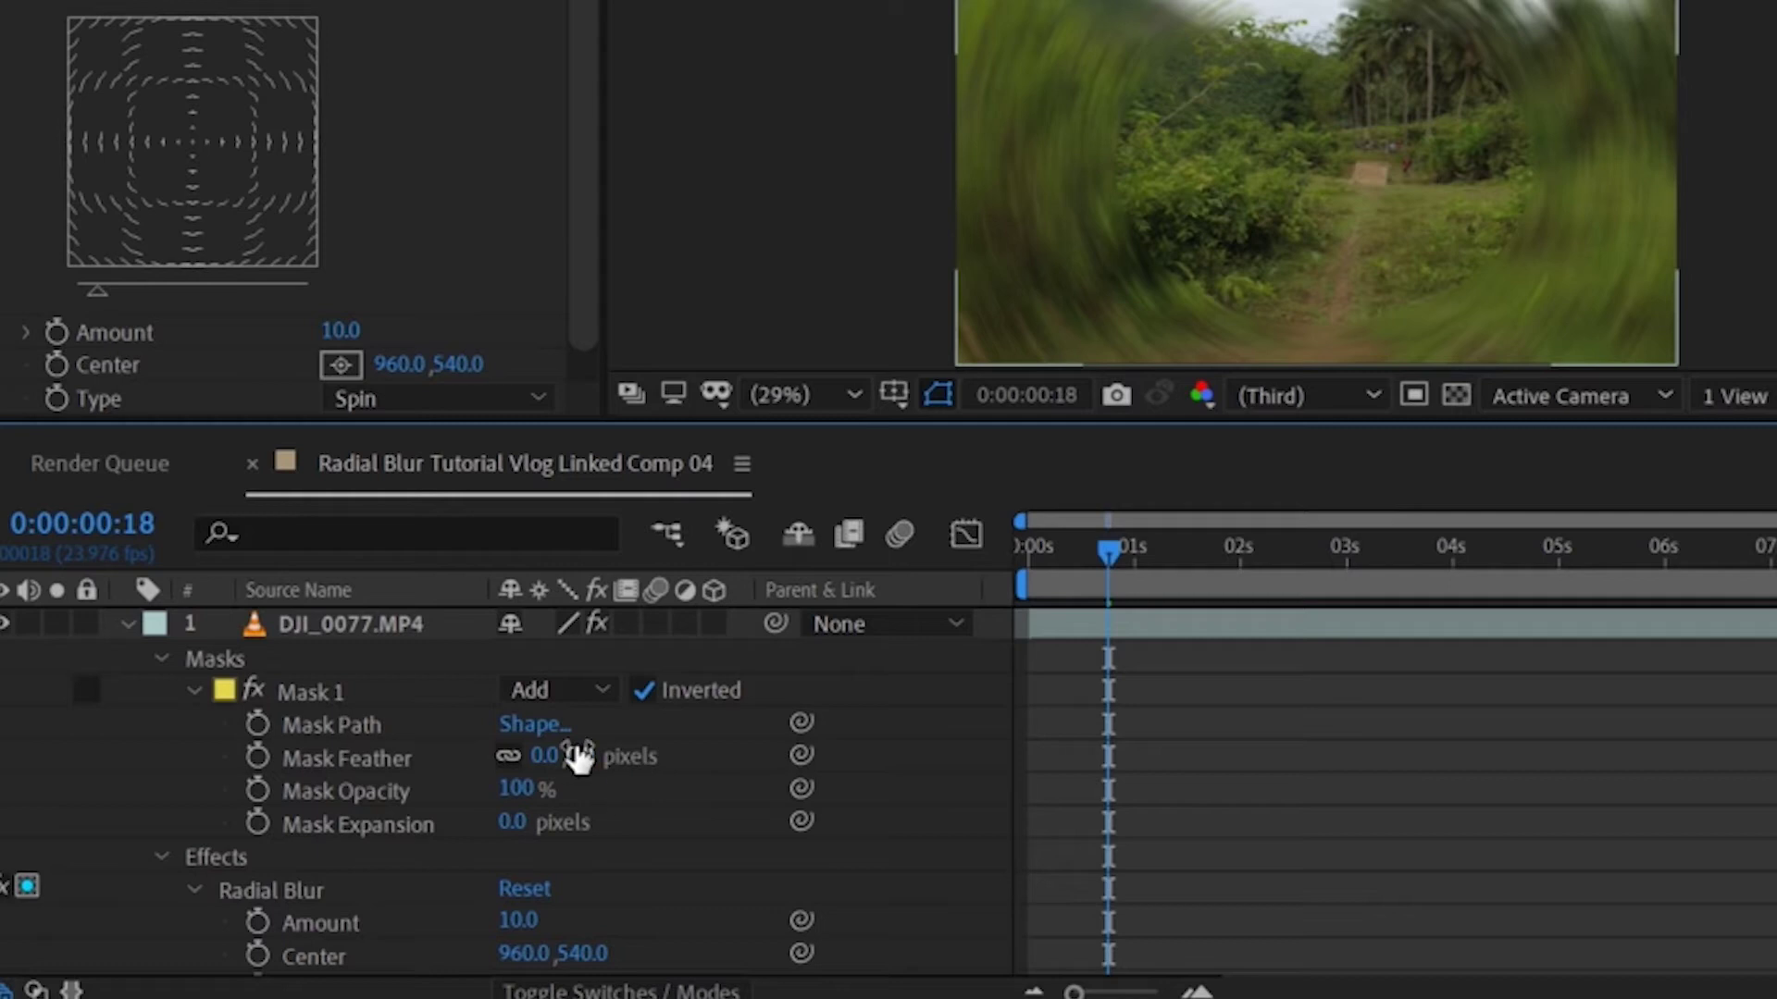
pyautogui.write('20')
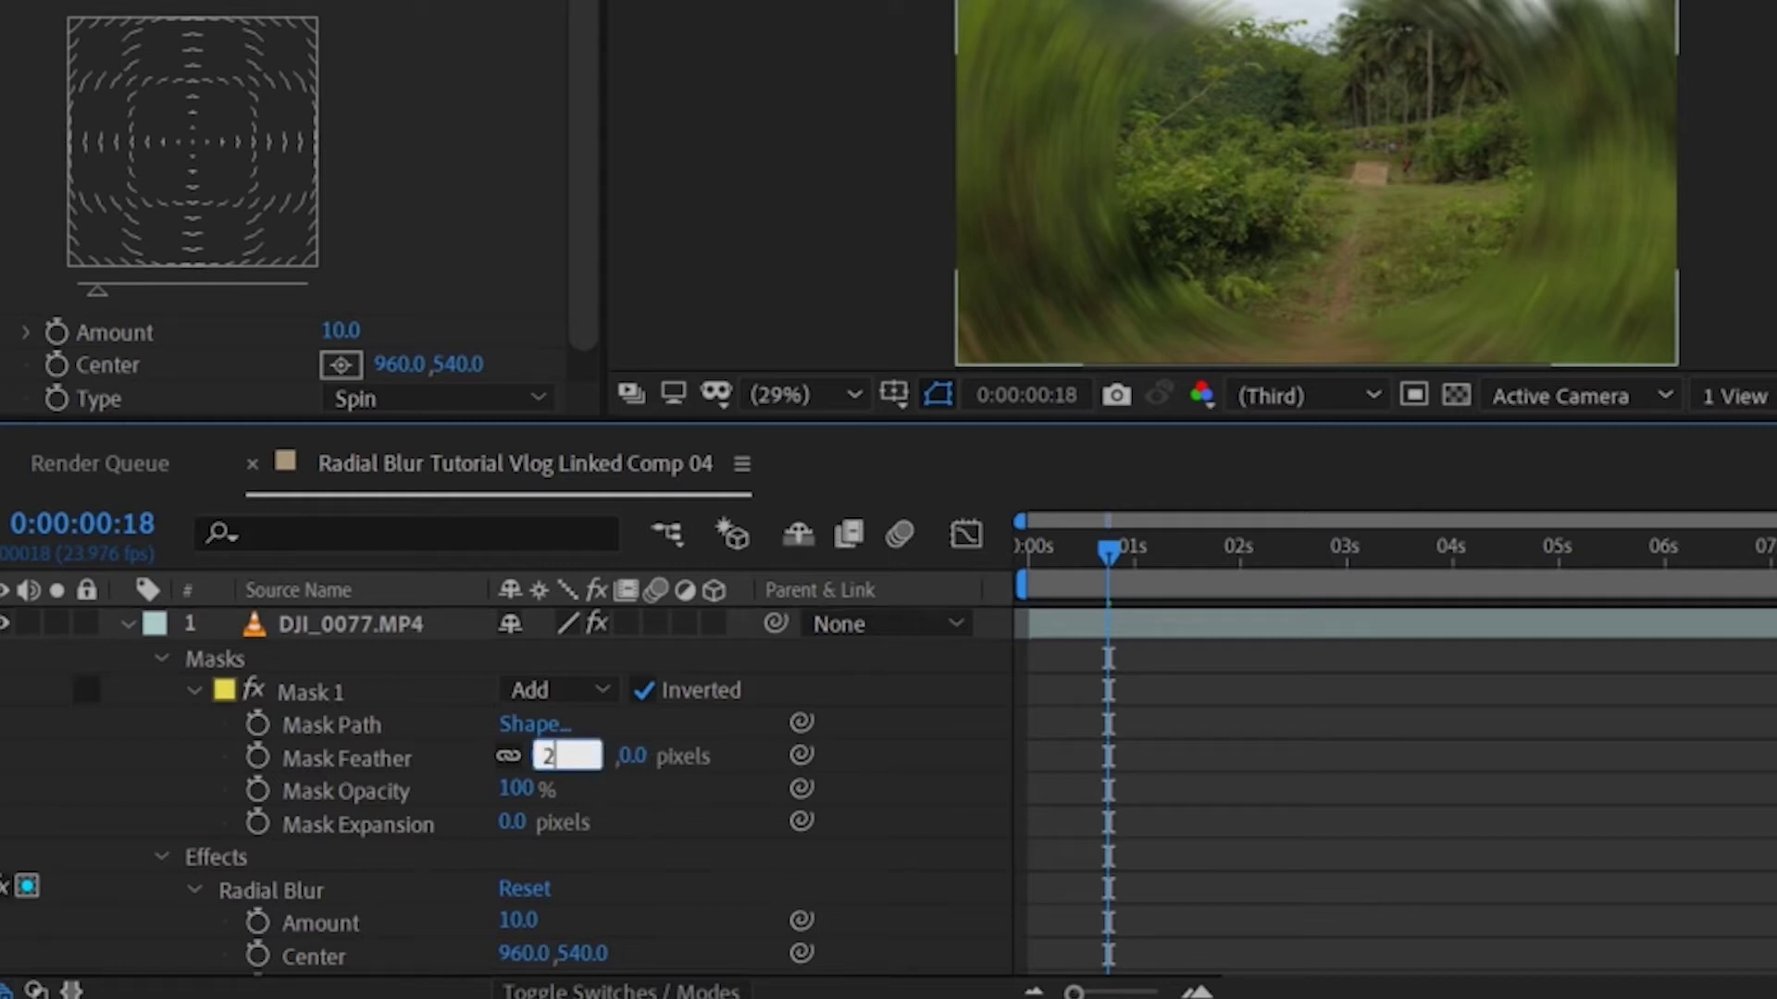
pyautogui.press('Return')
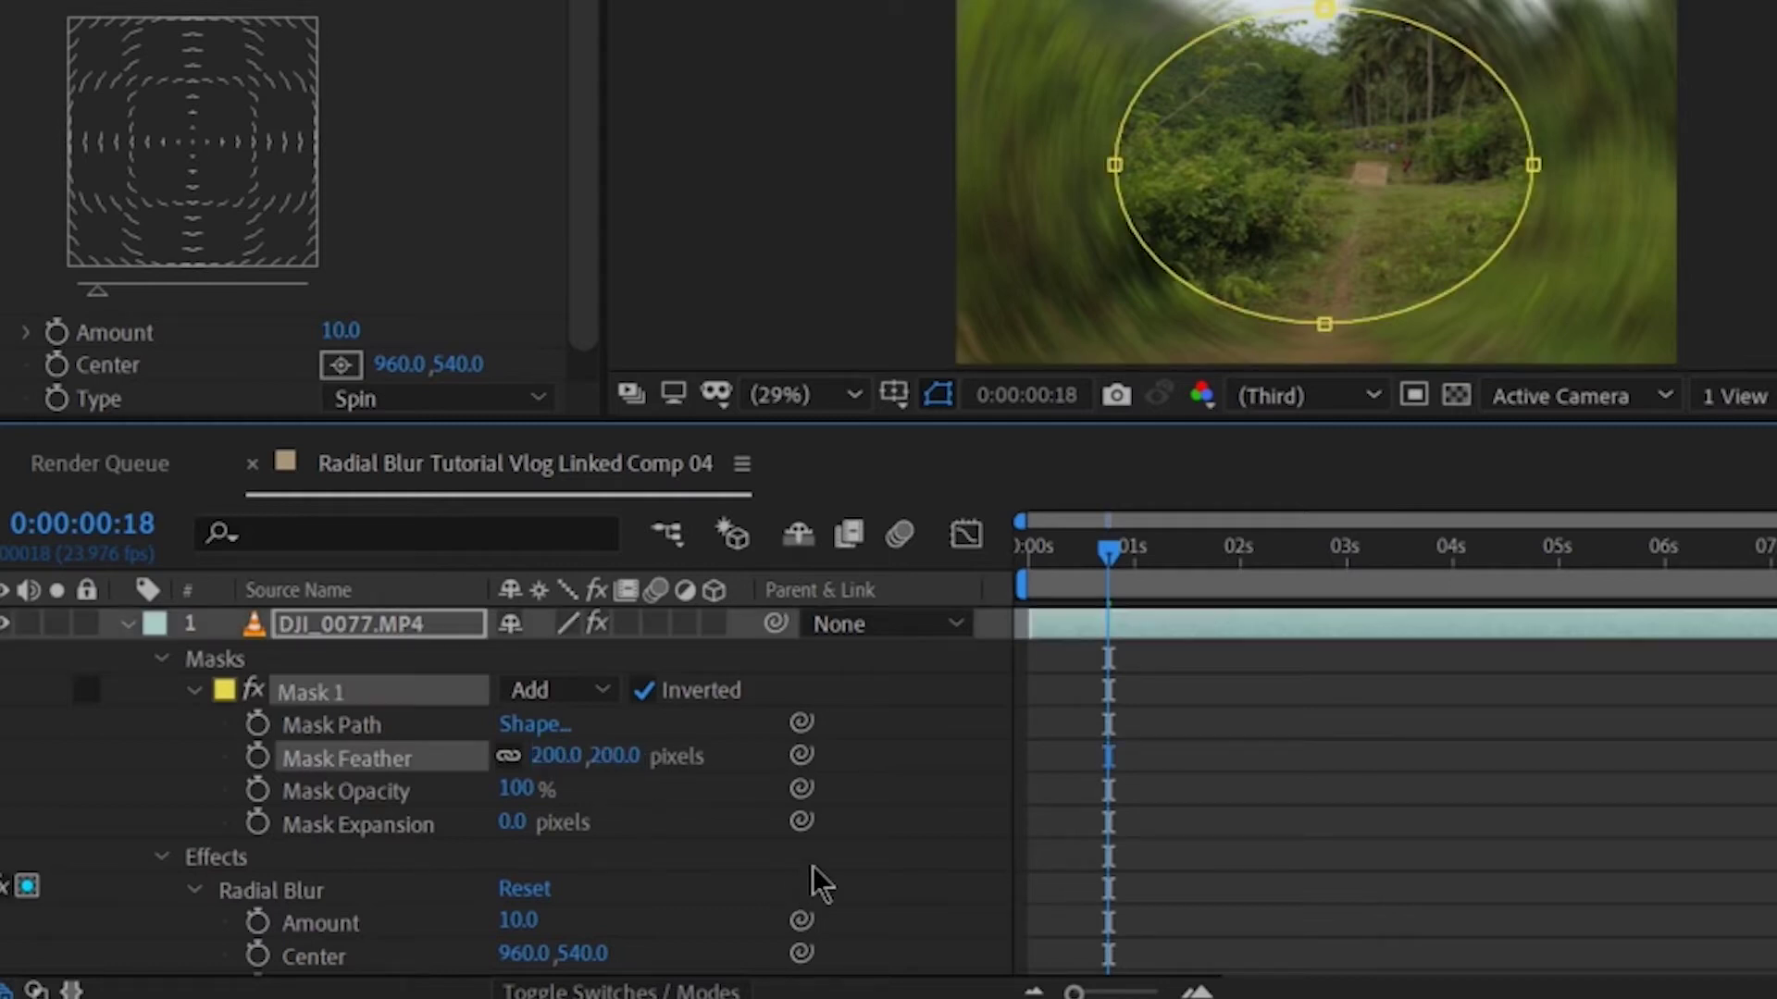
pyautogui.click(883, 850)
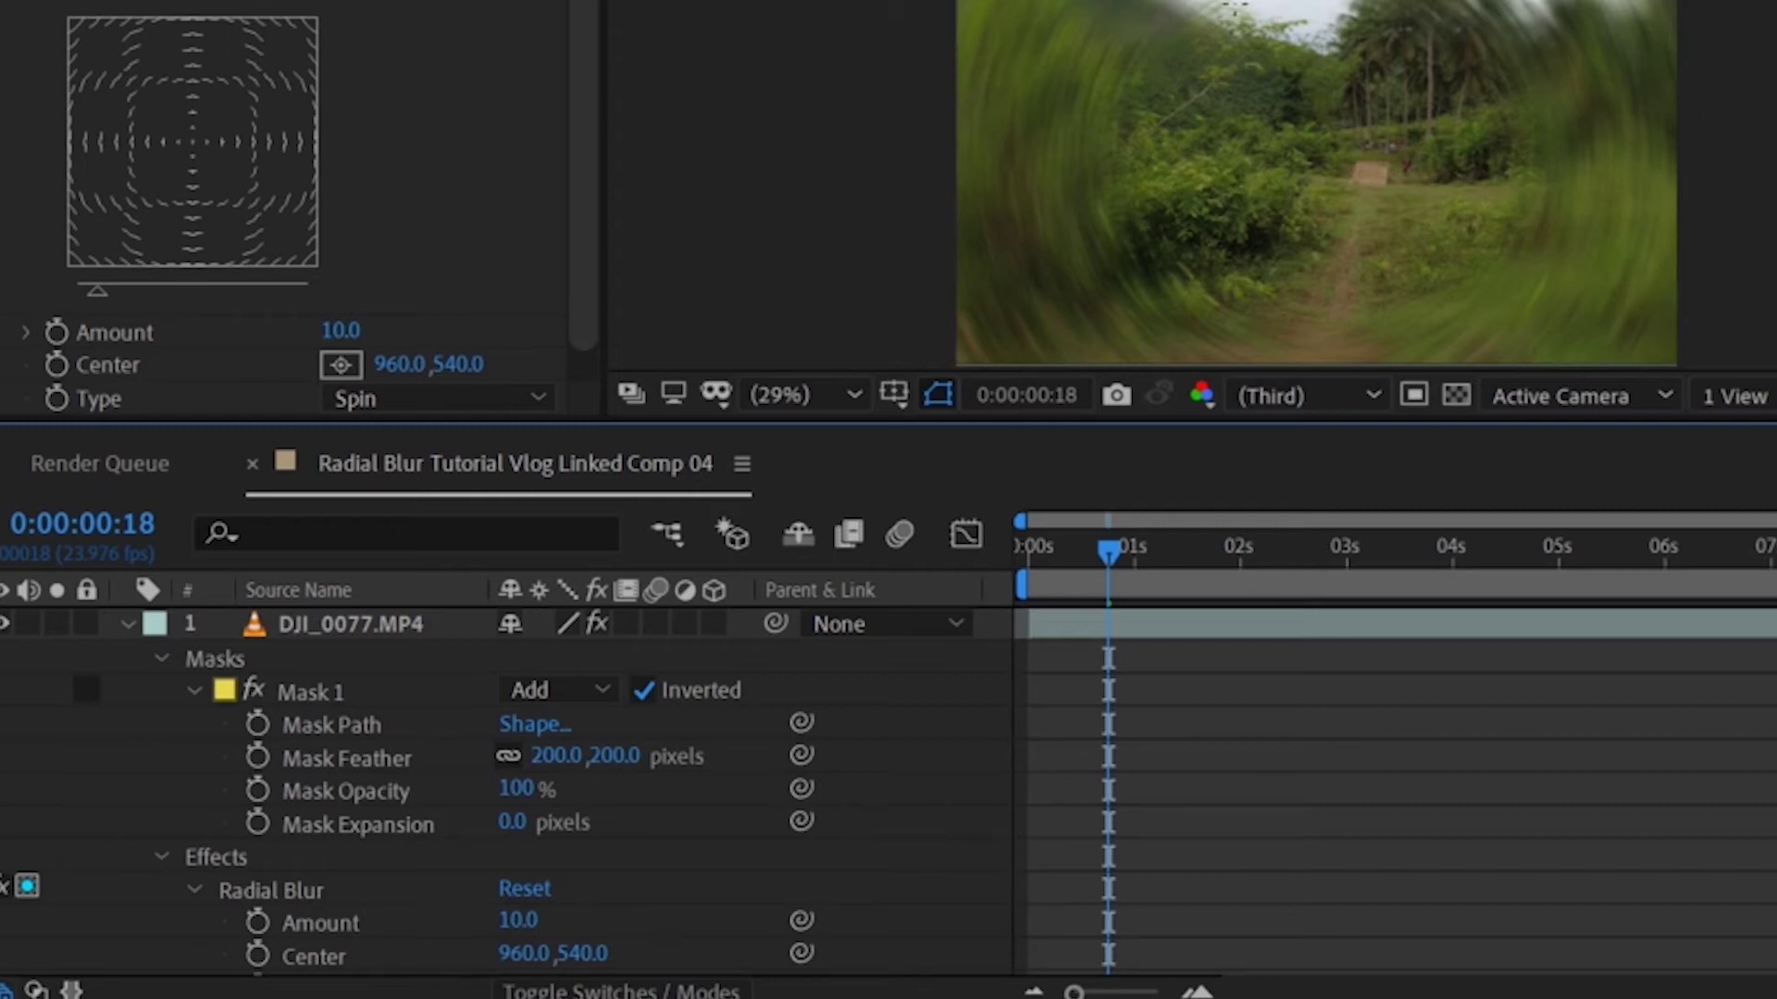
# Step: Set the Radial Blur Amount to 3 in the DJI_0077.MP4 layer's effect properties
pyautogui.scroll(-3, 857, 820)
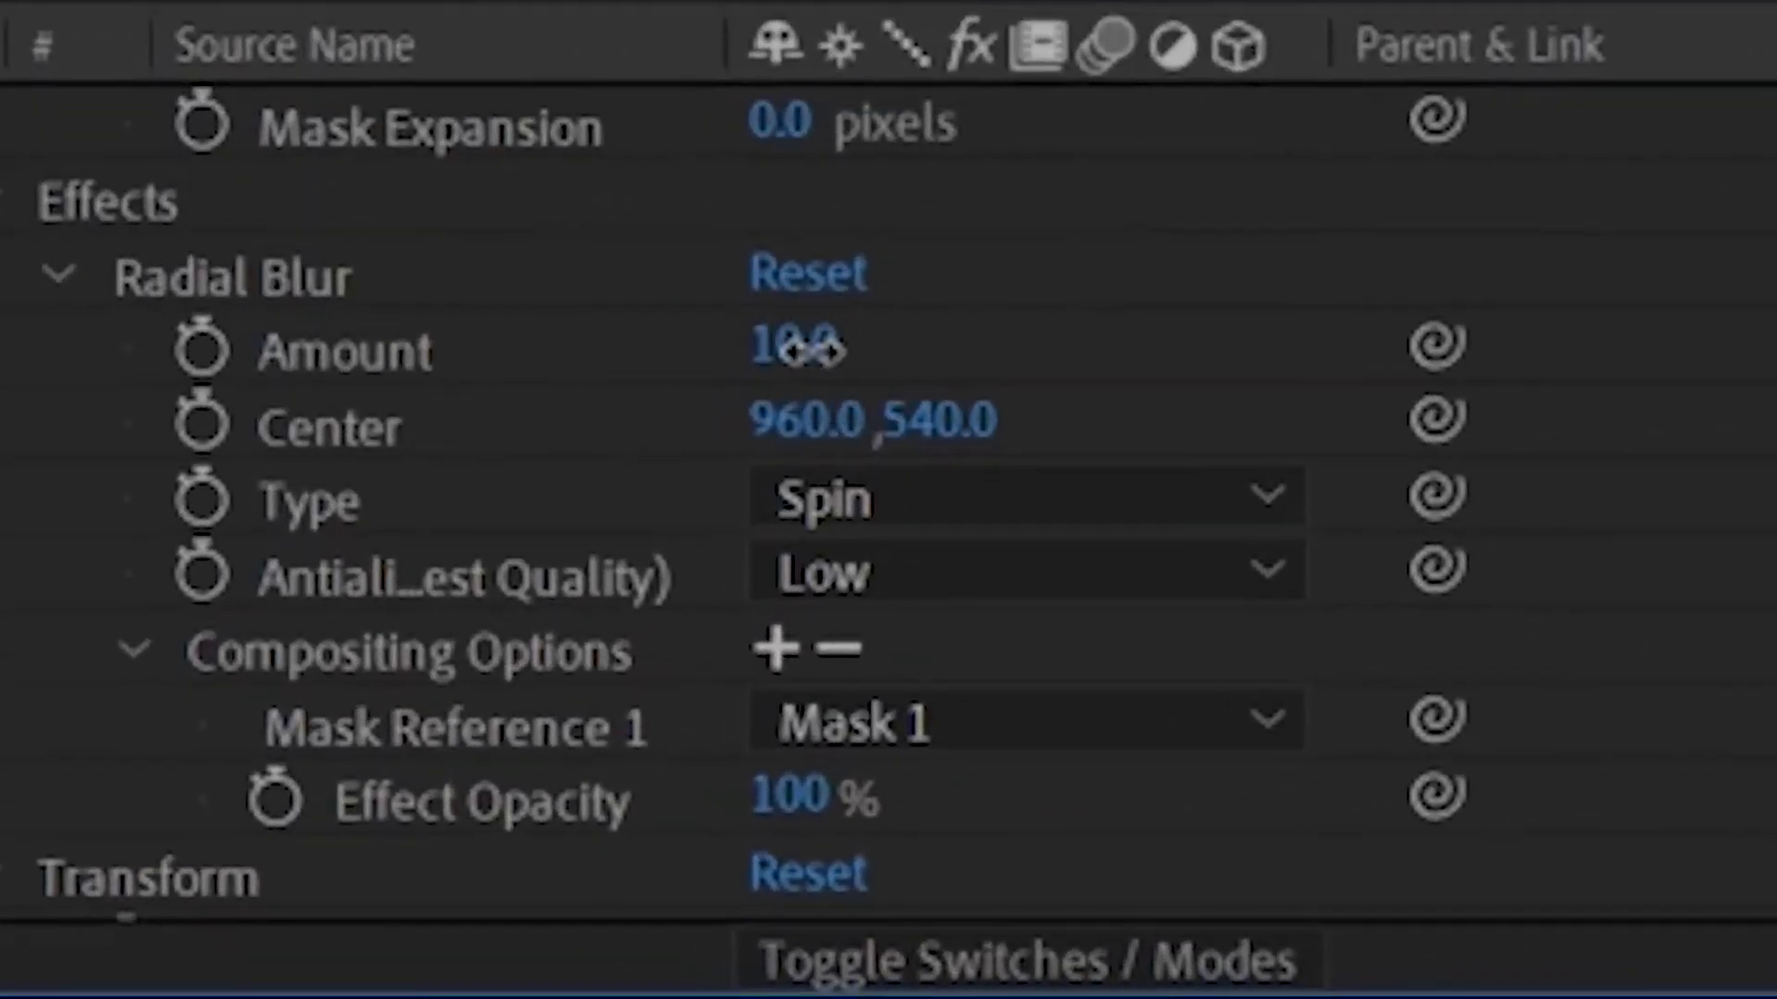
pyautogui.moveTo(527, 722); pyautogui.dragTo(519, 723)
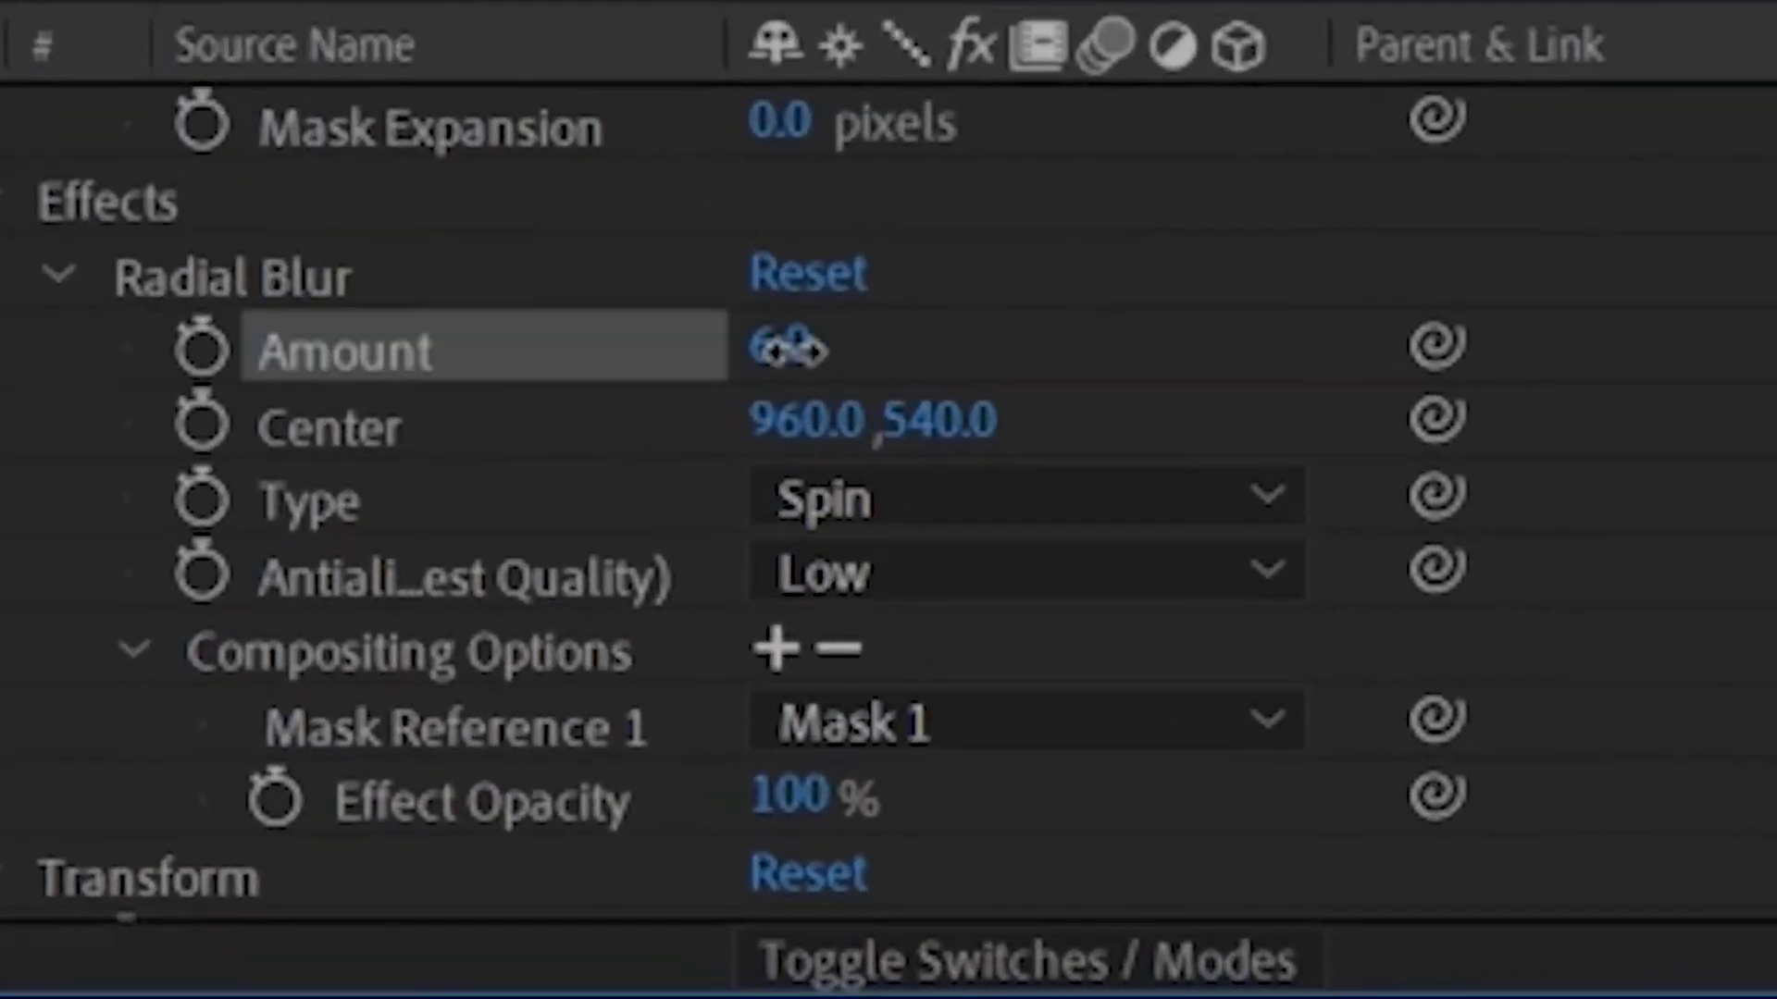
pyautogui.moveTo(780, 349); pyautogui.dragTo(754, 349)
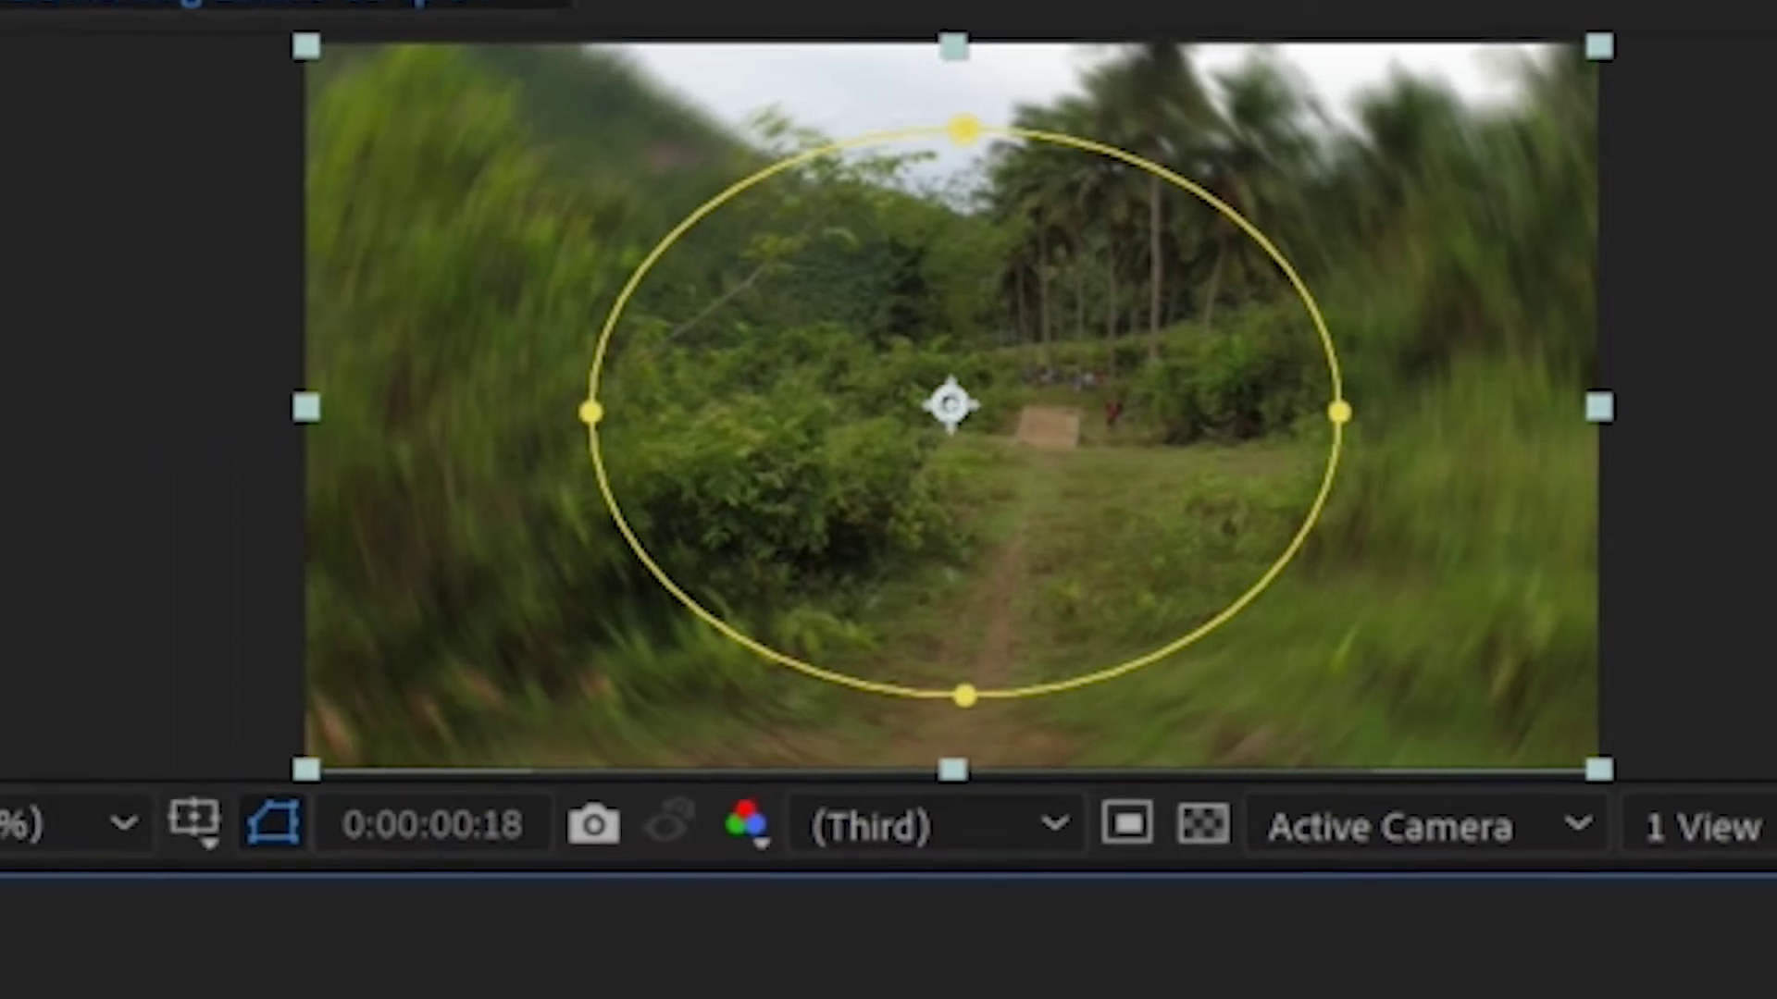
pyautogui.write('3')
pyautogui.press('Return')
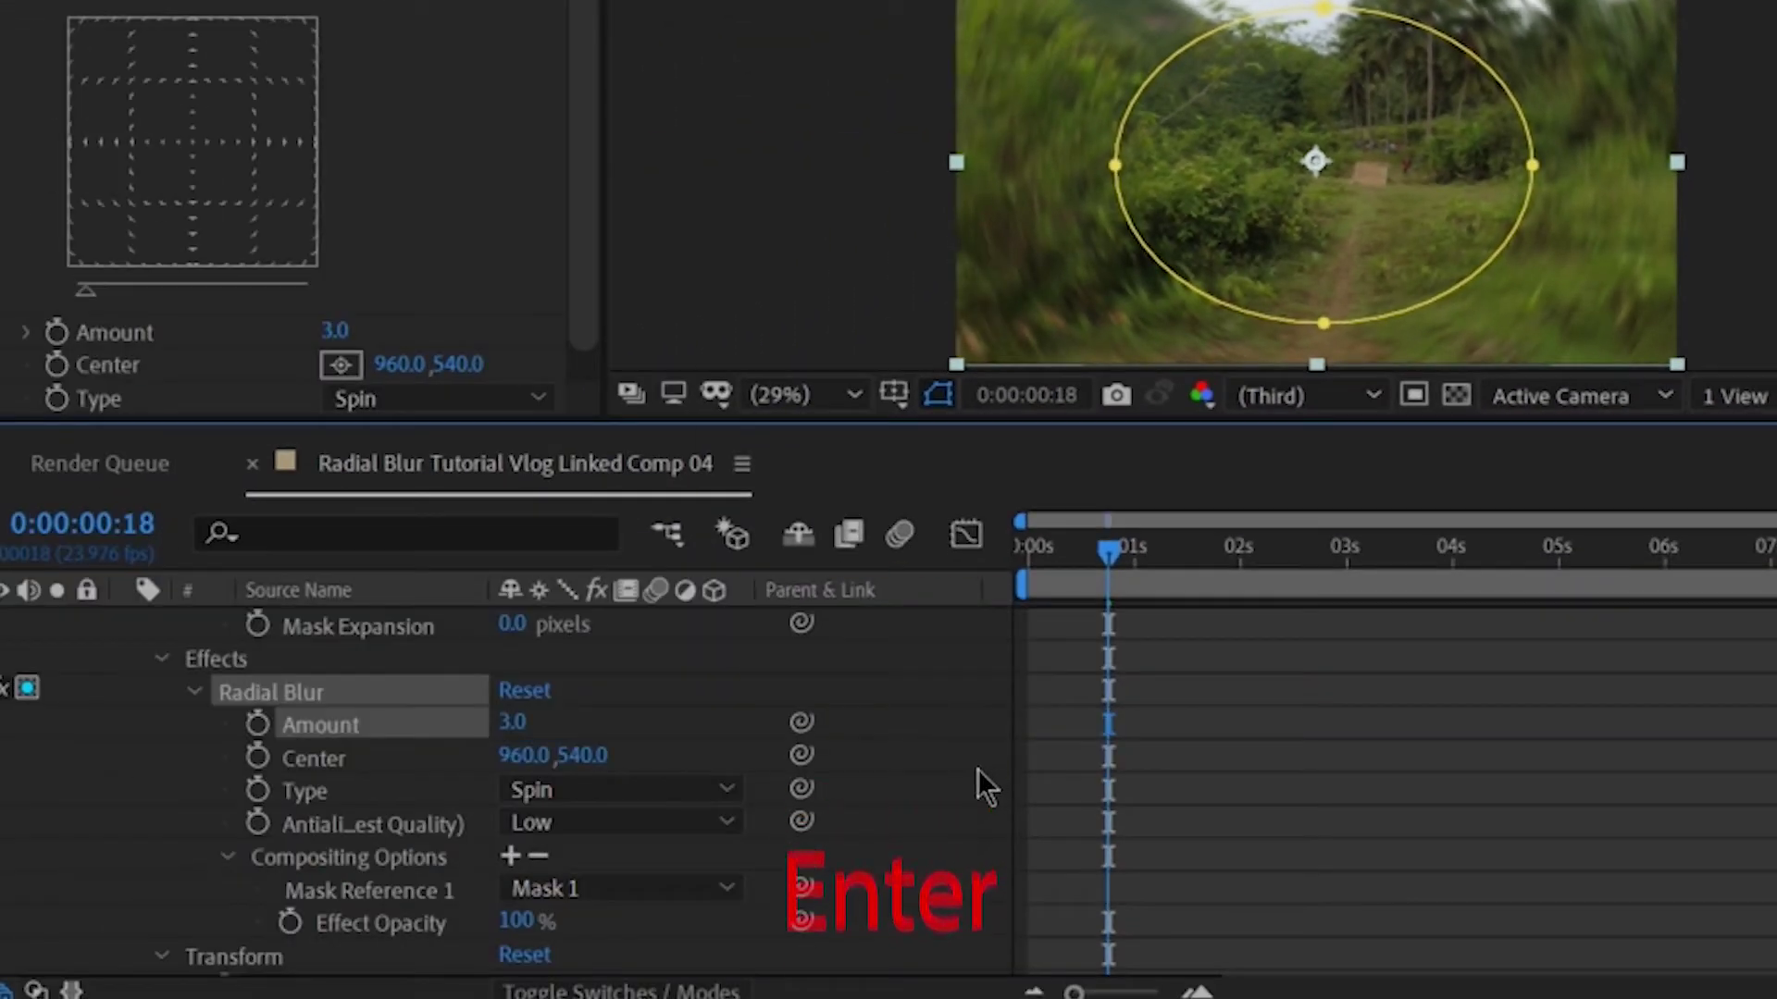
pyautogui.click(948, 769)
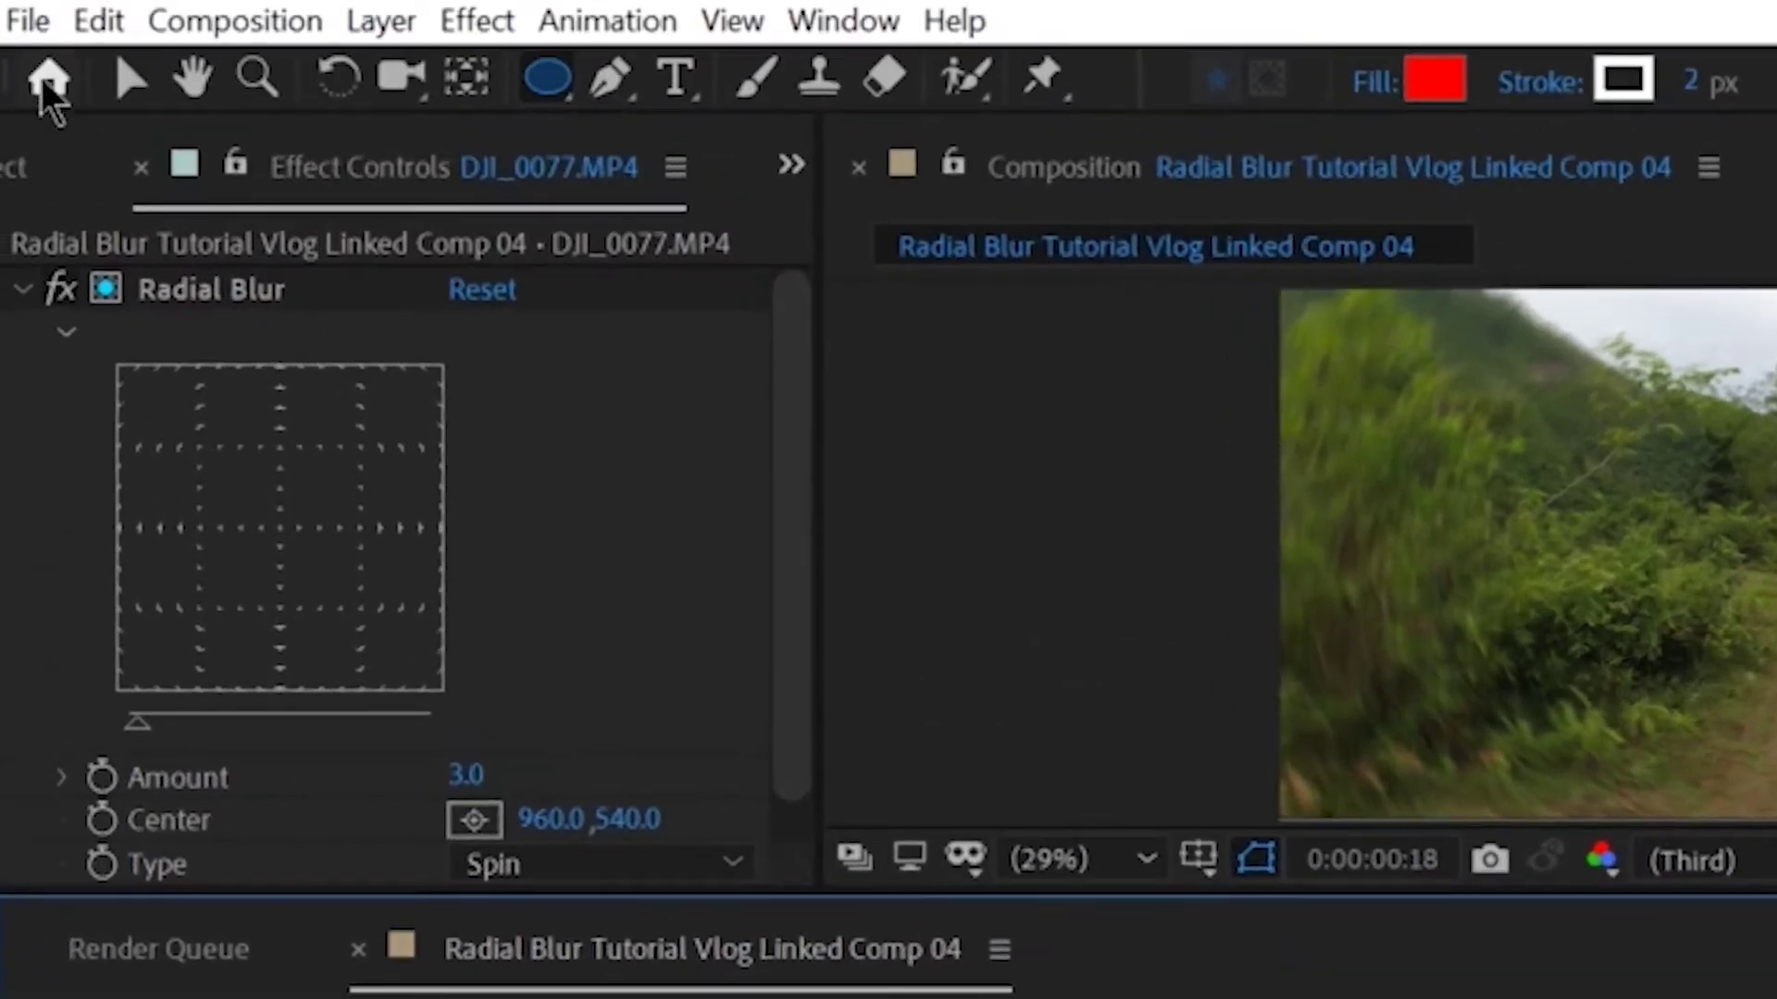
# Step: Save the After Effects project and switch back to Premiere Pro
pyautogui.click(25, 21)
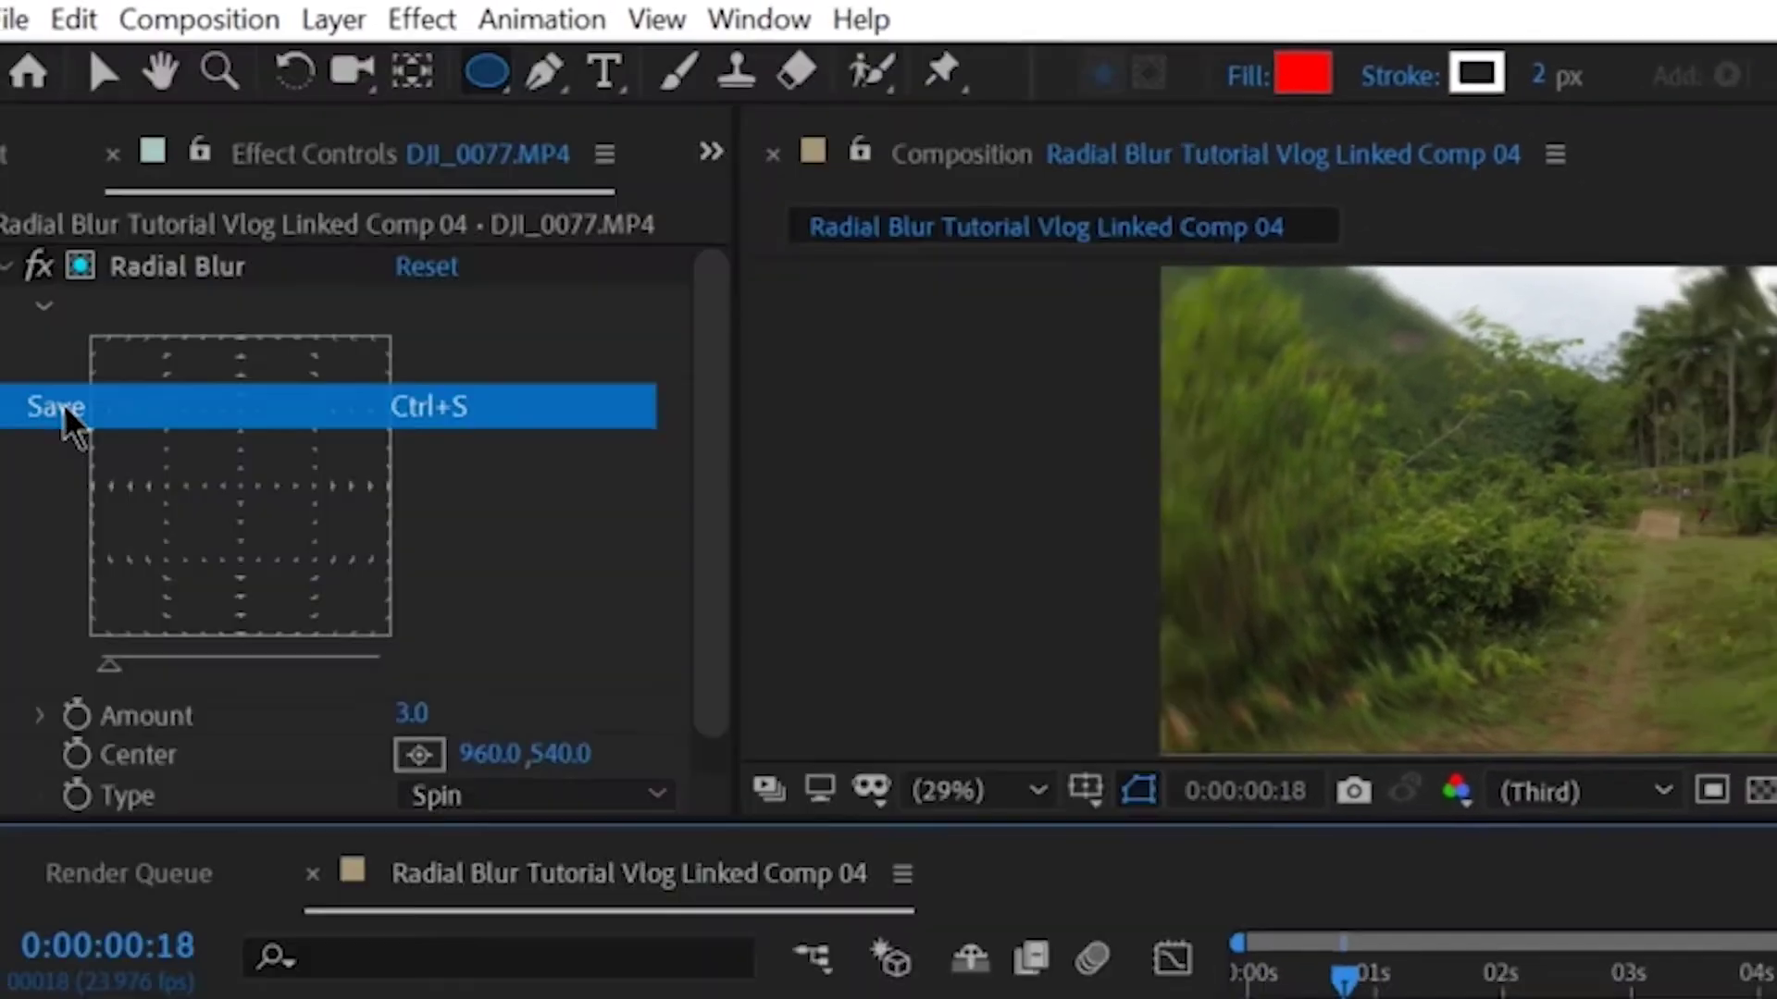
pyautogui.click(90, 443)
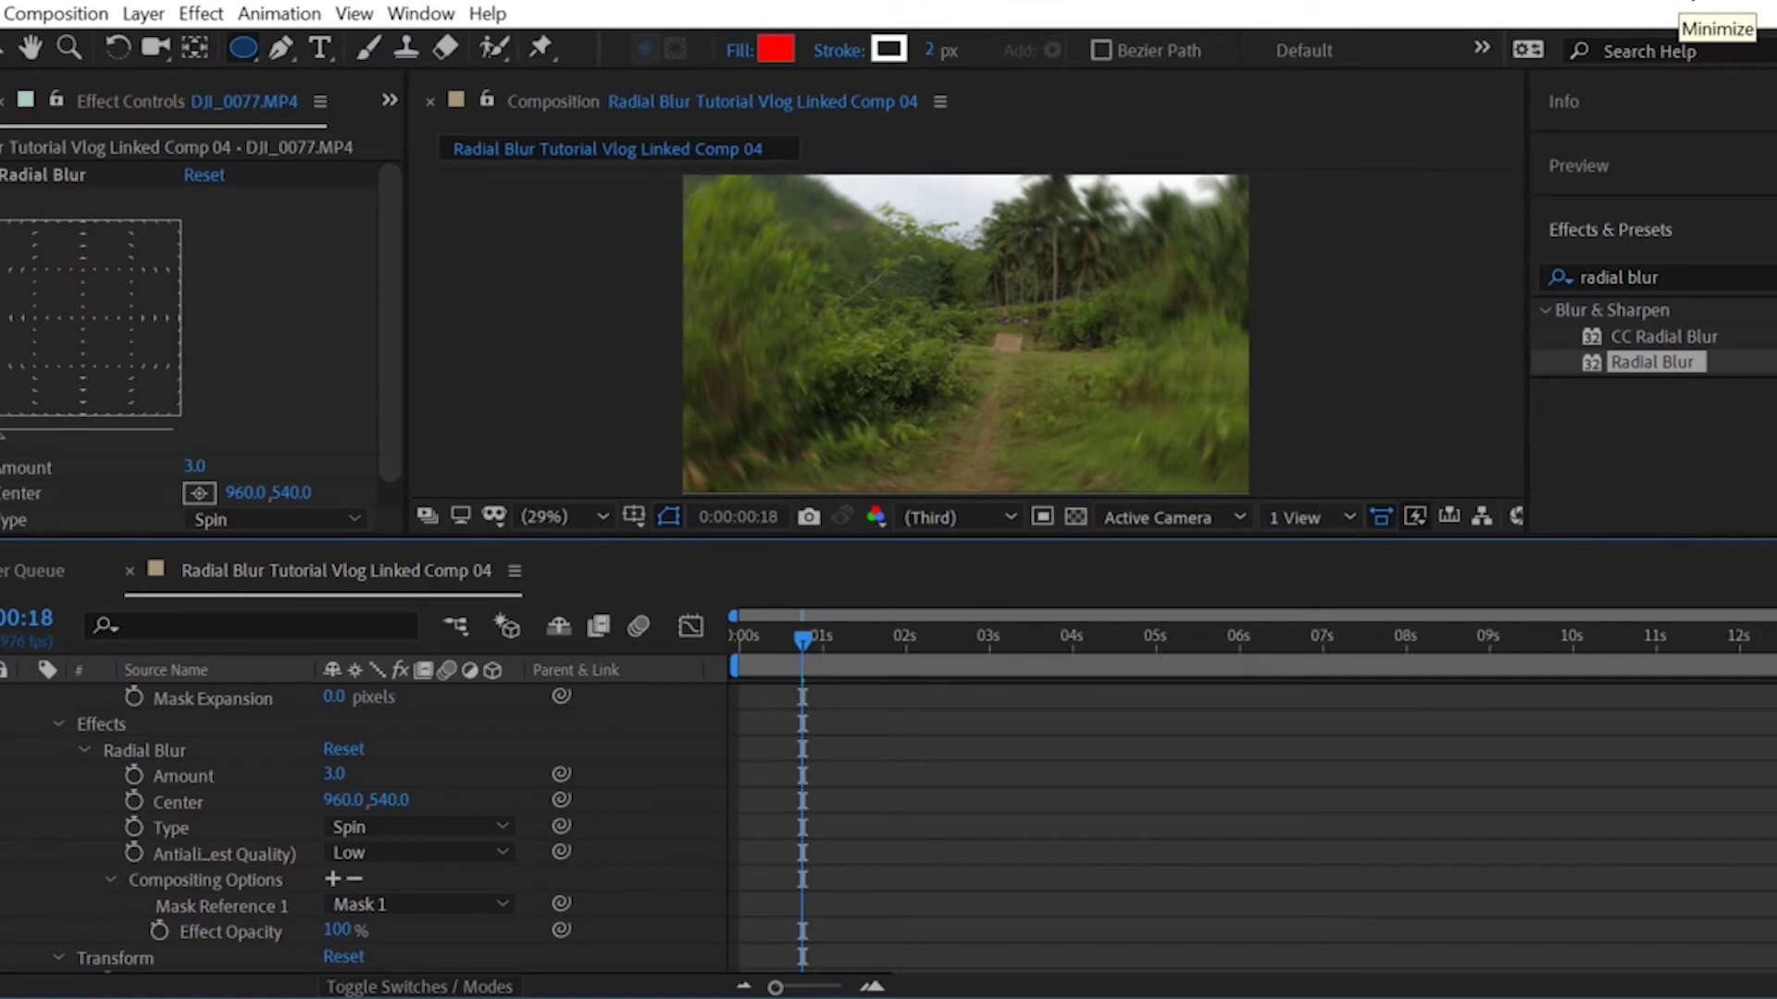
pyautogui.click(1650, 17)
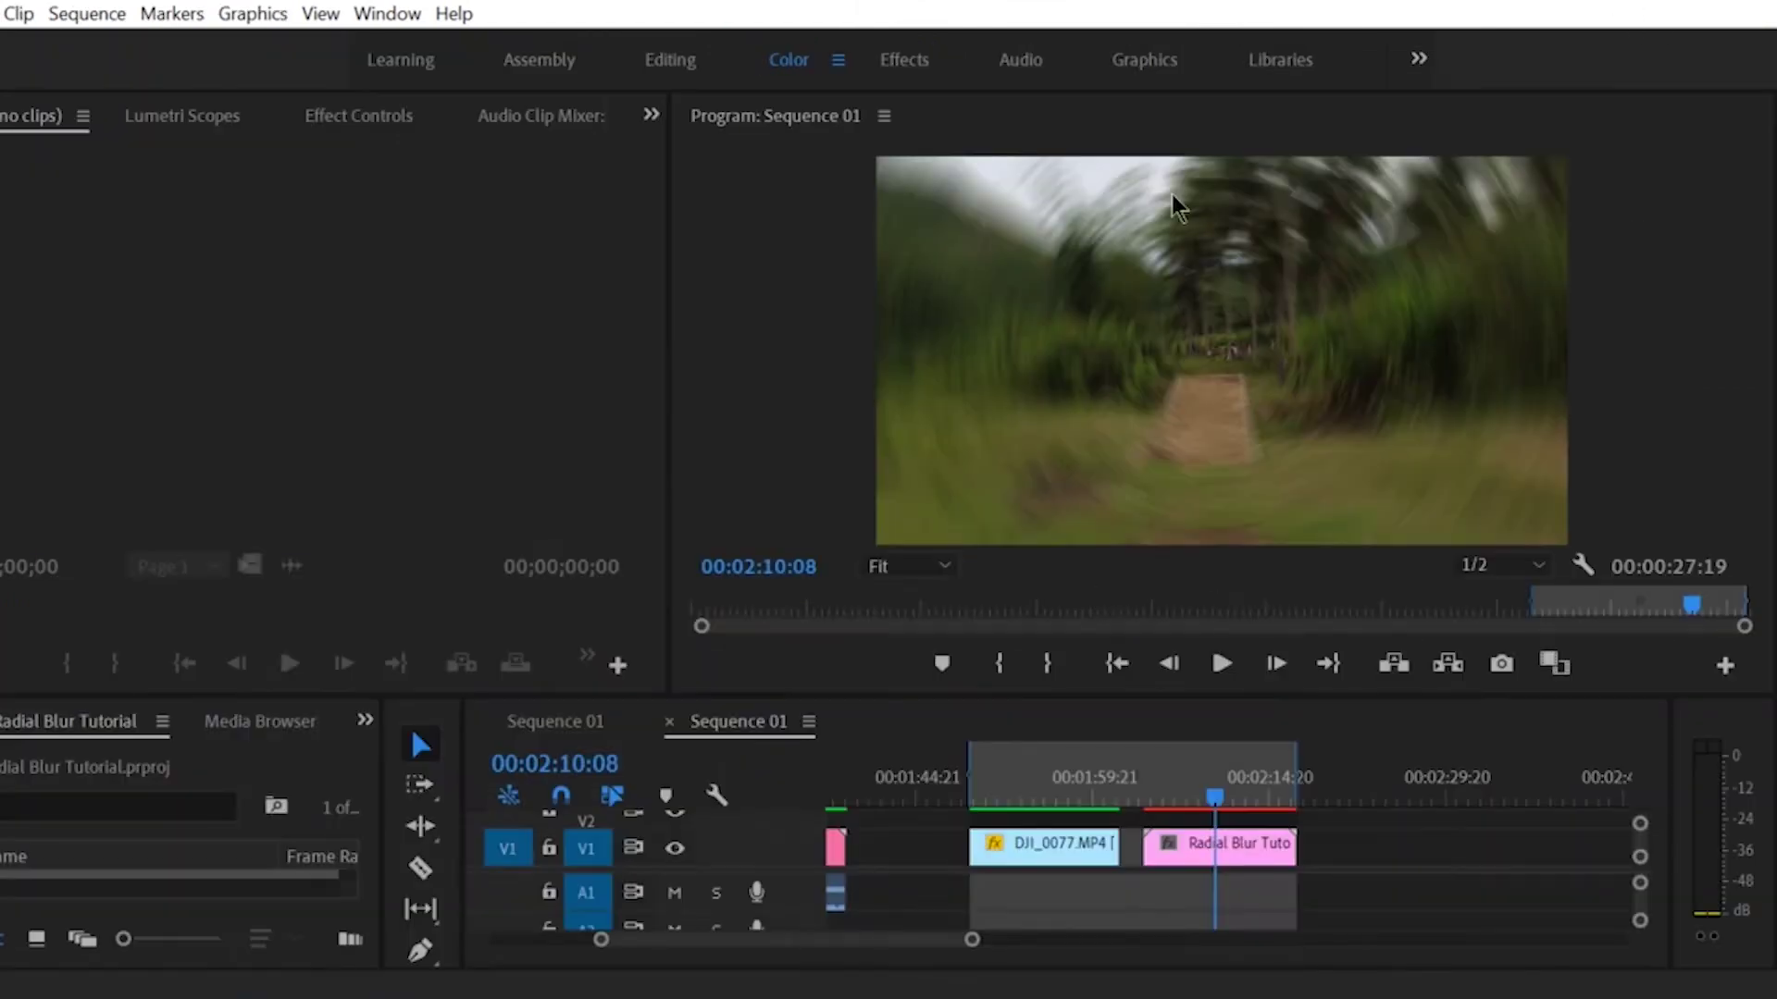
# Step: Preview the original DJI_0077.MP4 clip against the radial blur composition and render the sequence's In to Out range
pyautogui.click(1176, 796)
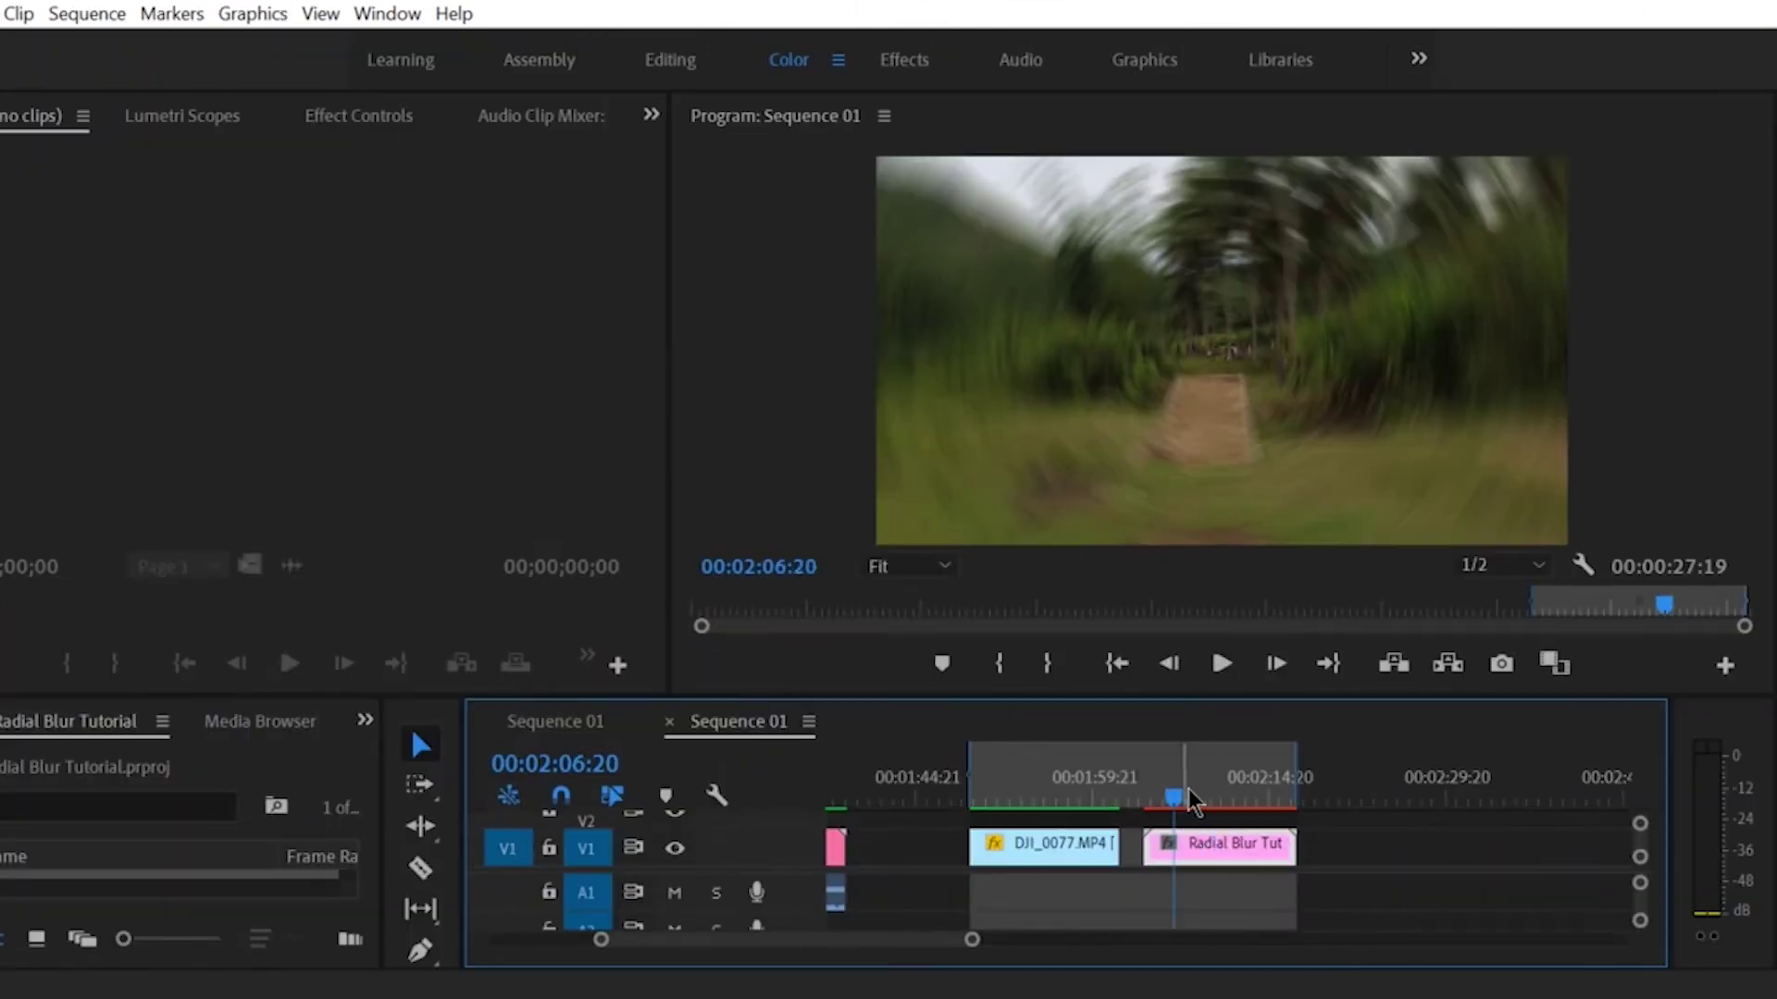
pyautogui.click(1212, 798)
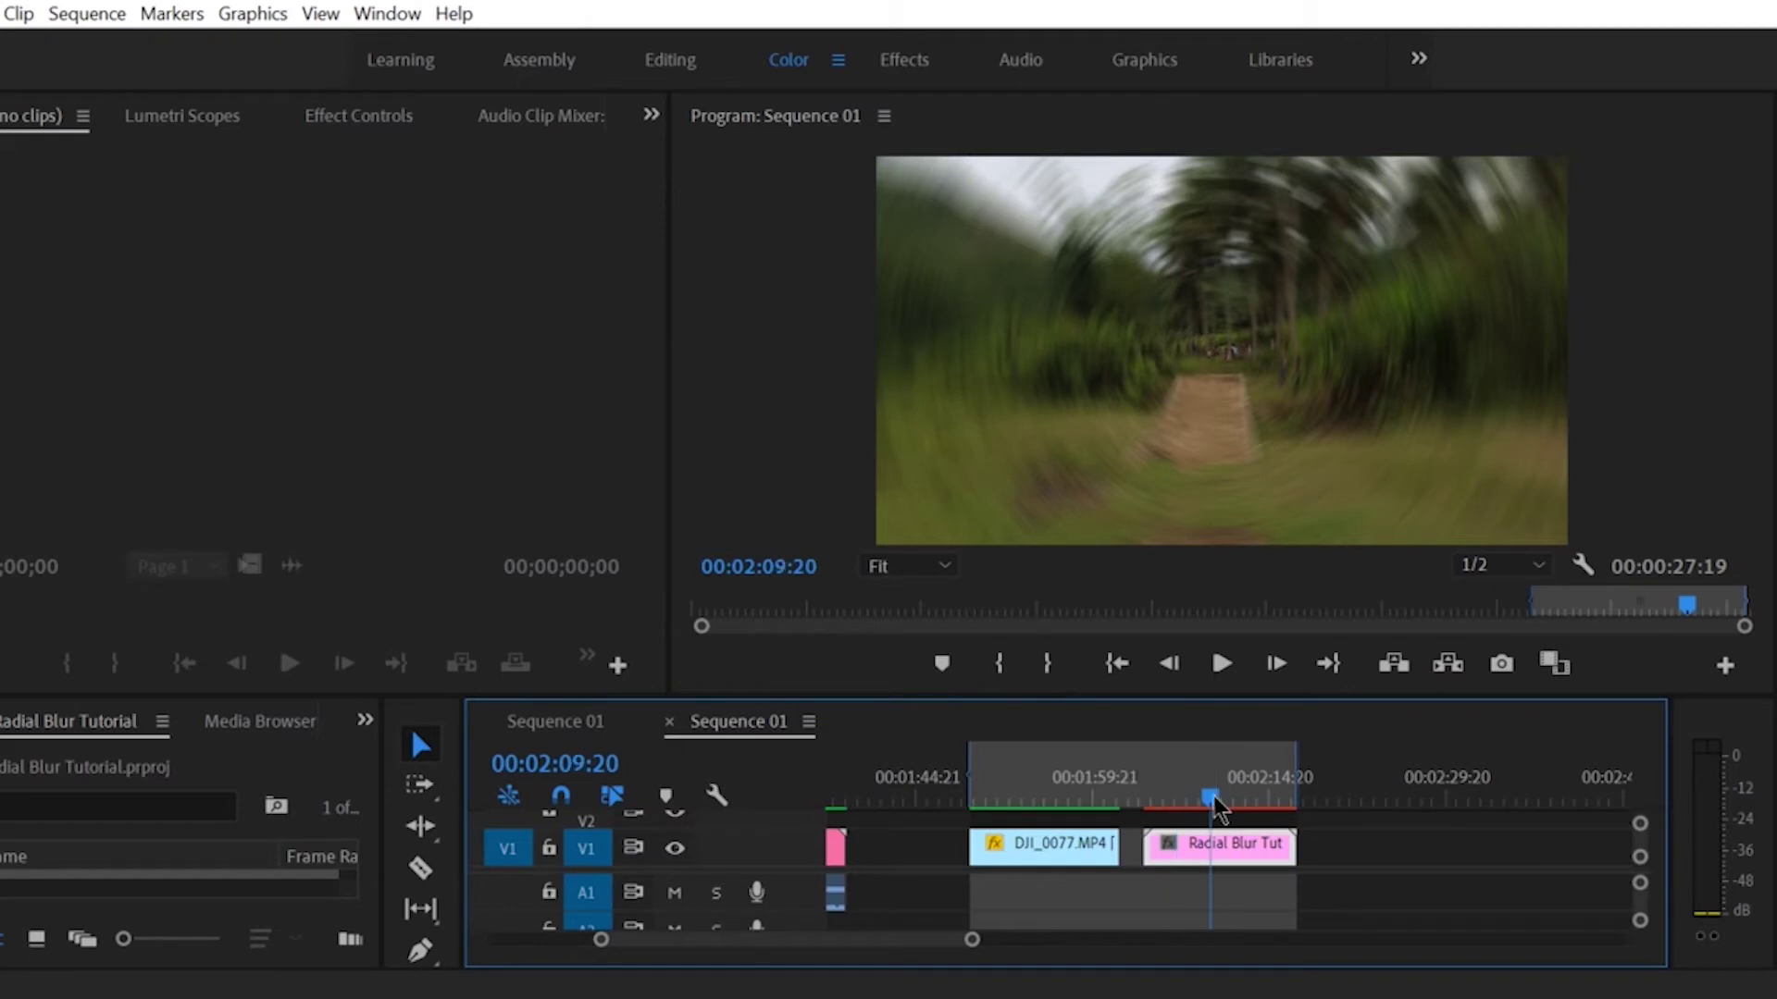
pyautogui.click(1079, 798)
pyautogui.click(1201, 798)
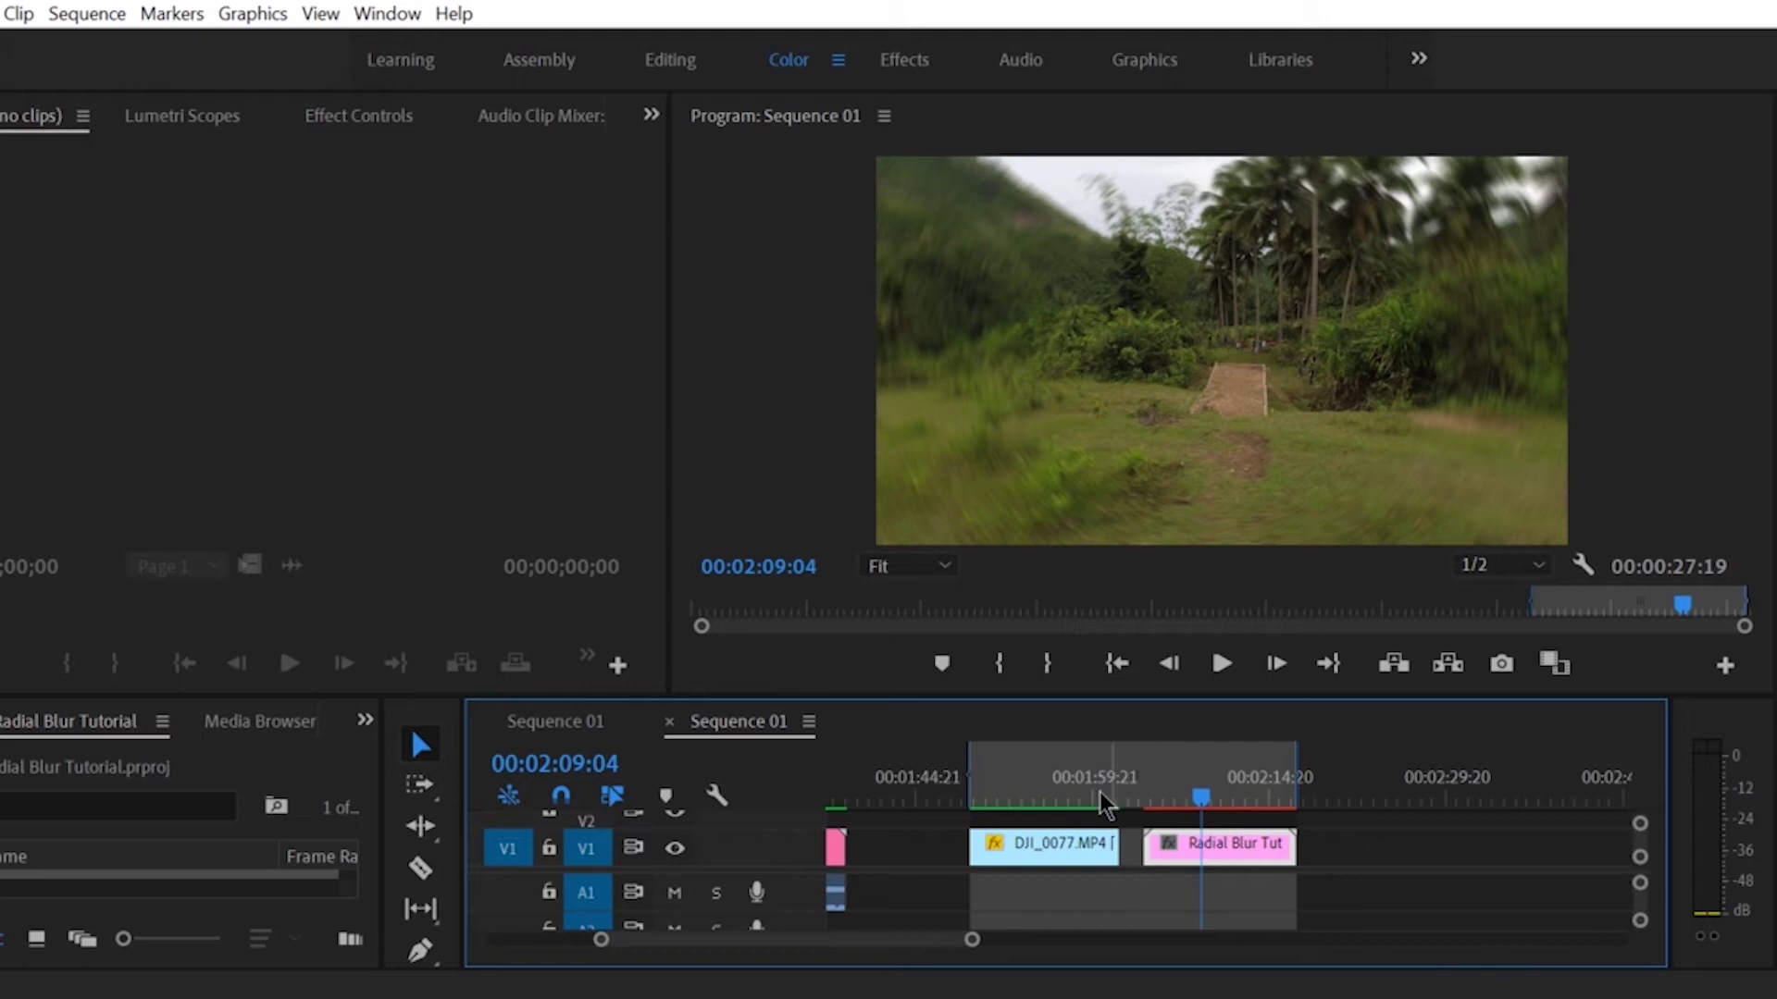
pyautogui.moveTo(1082, 801); pyautogui.dragTo(1051, 794)
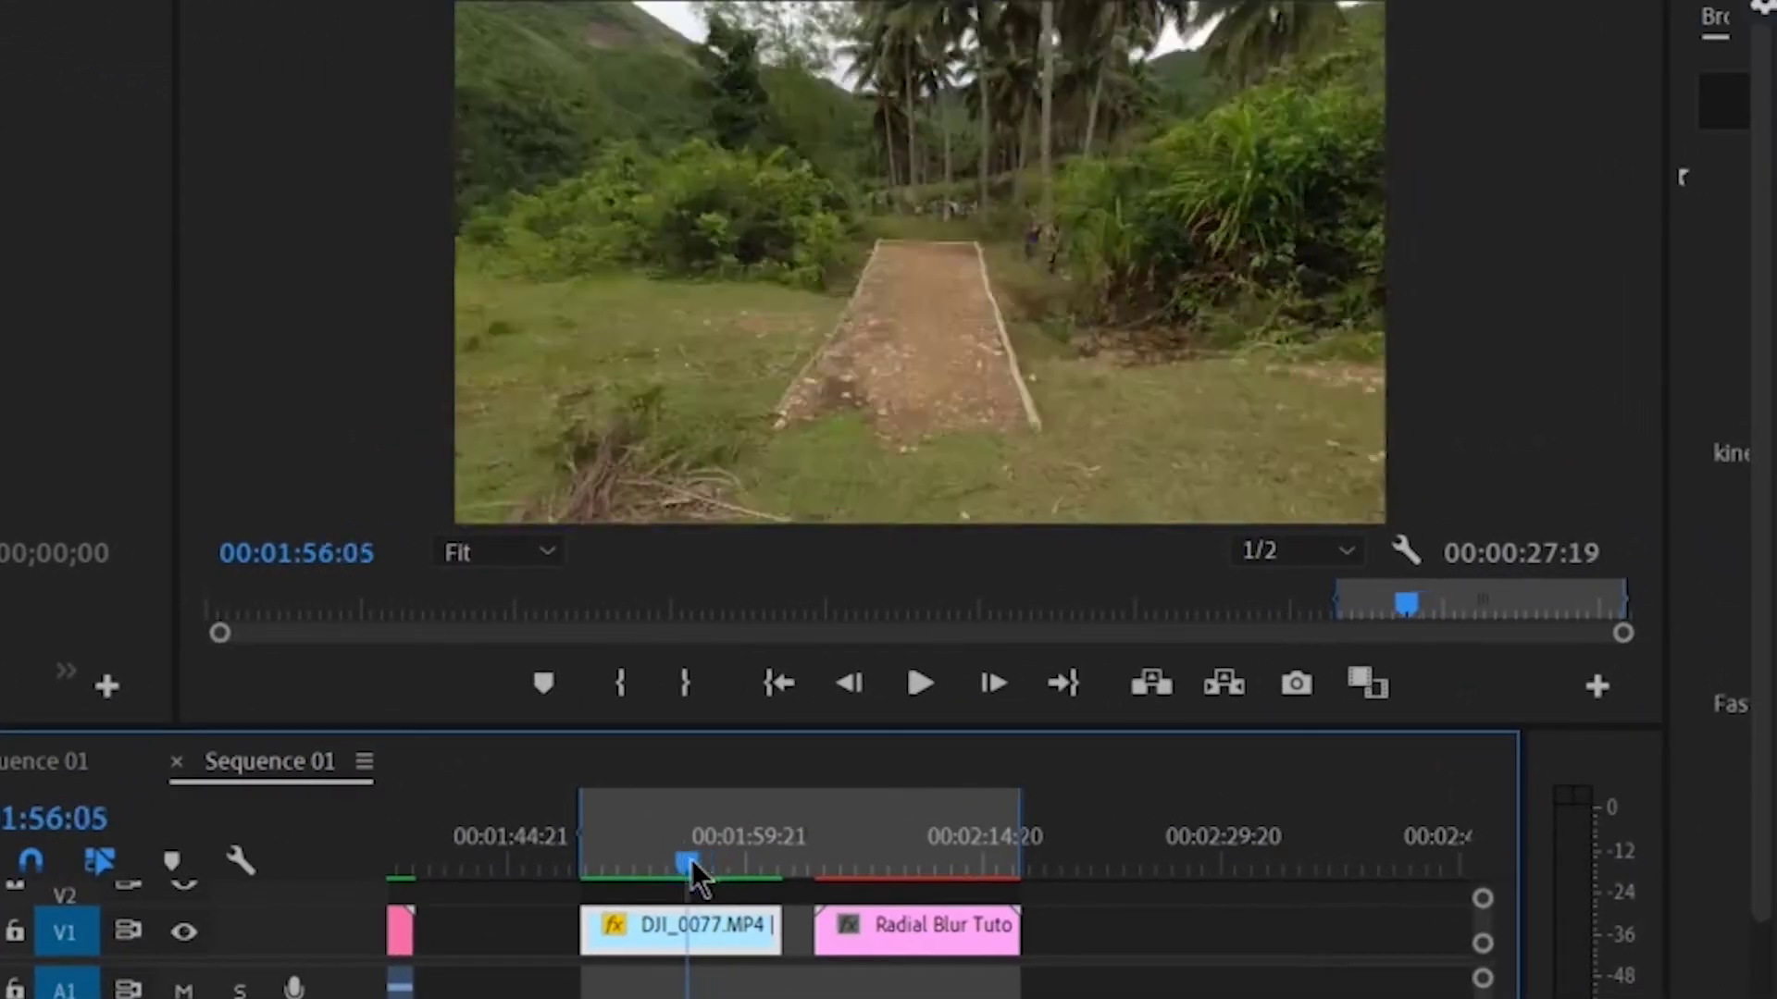
pyautogui.moveTo(691, 860); pyautogui.dragTo(904, 888)
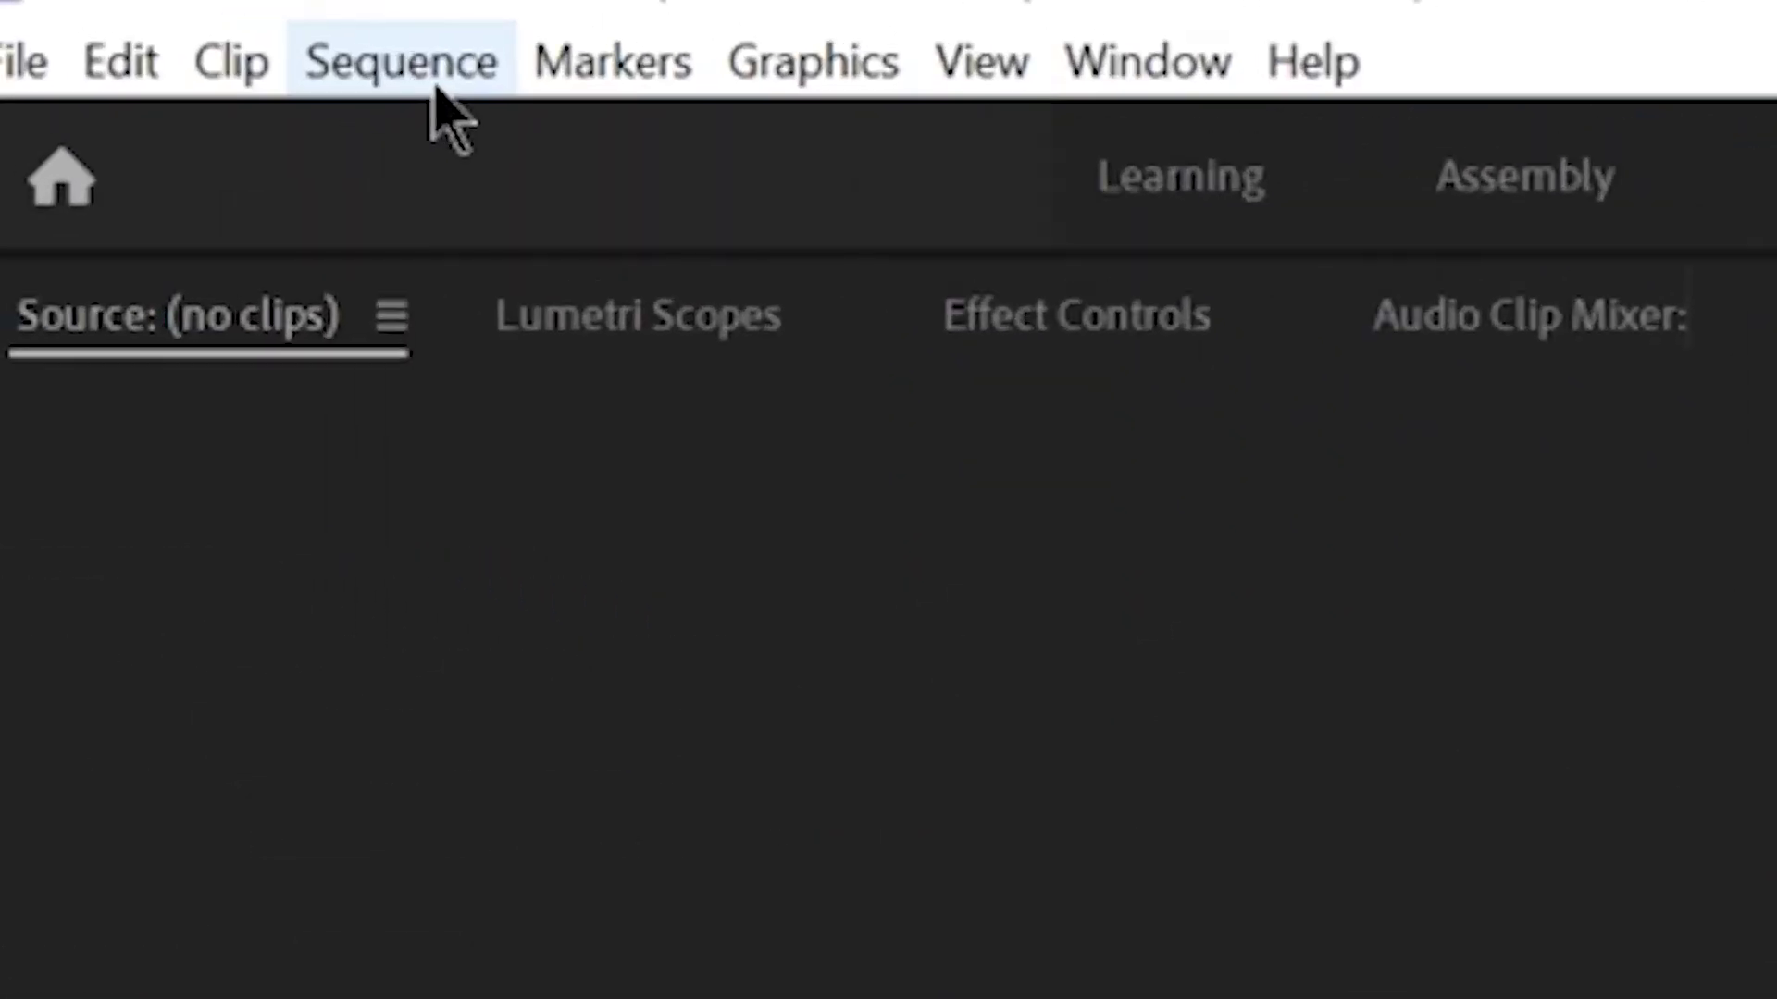
pyautogui.click(436, 88)
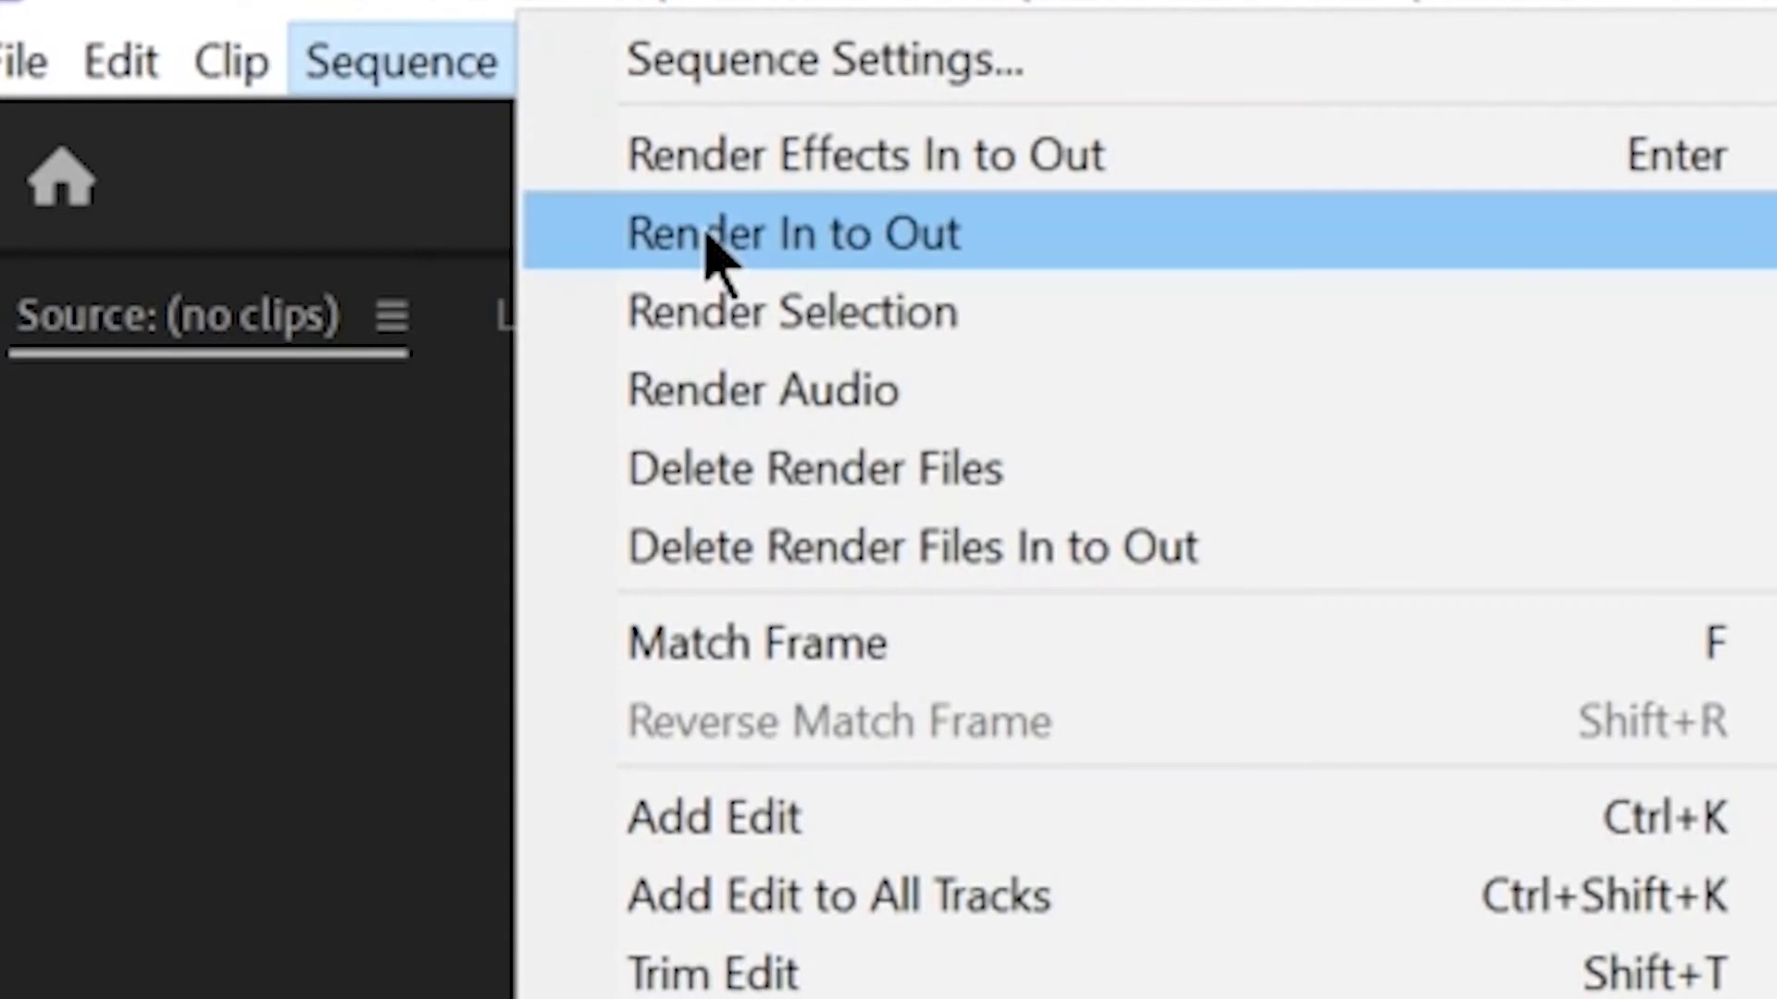
pyautogui.click(740, 242)
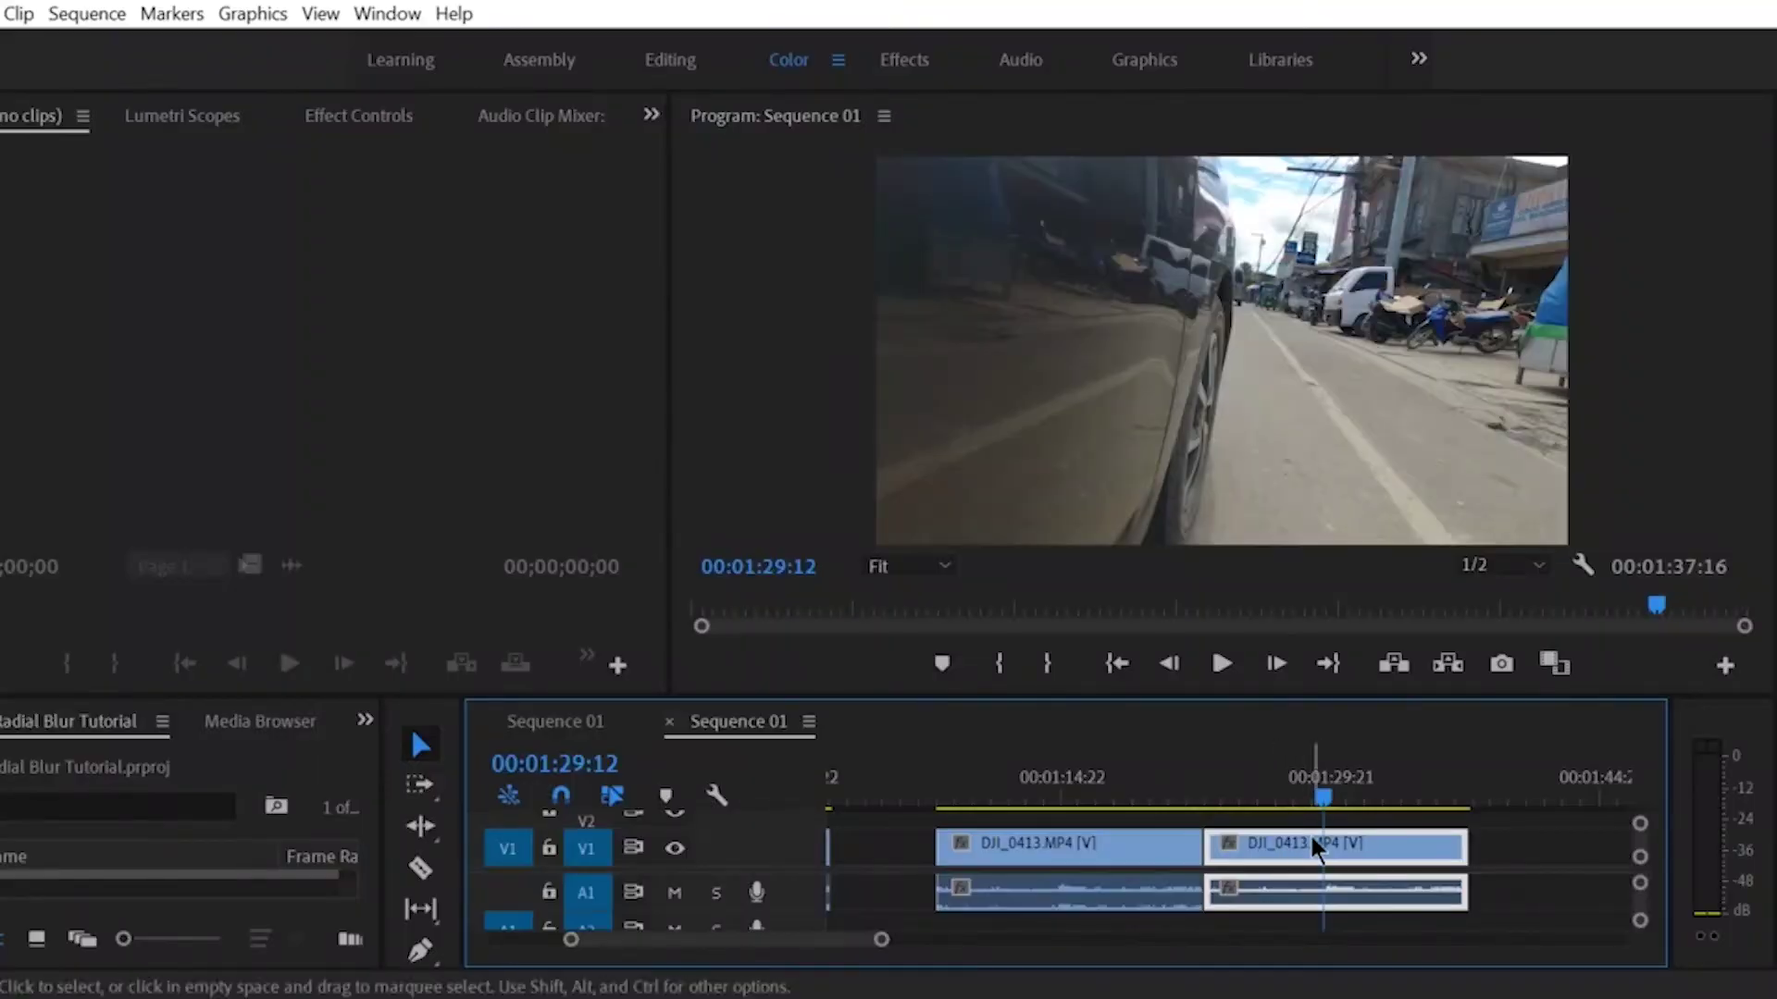
# Step: Replace the second DJI_0413.MP4 clip with an After Effects composition and apply the Radial Blur effect to its layer
pyautogui.rightClick(1303, 842)
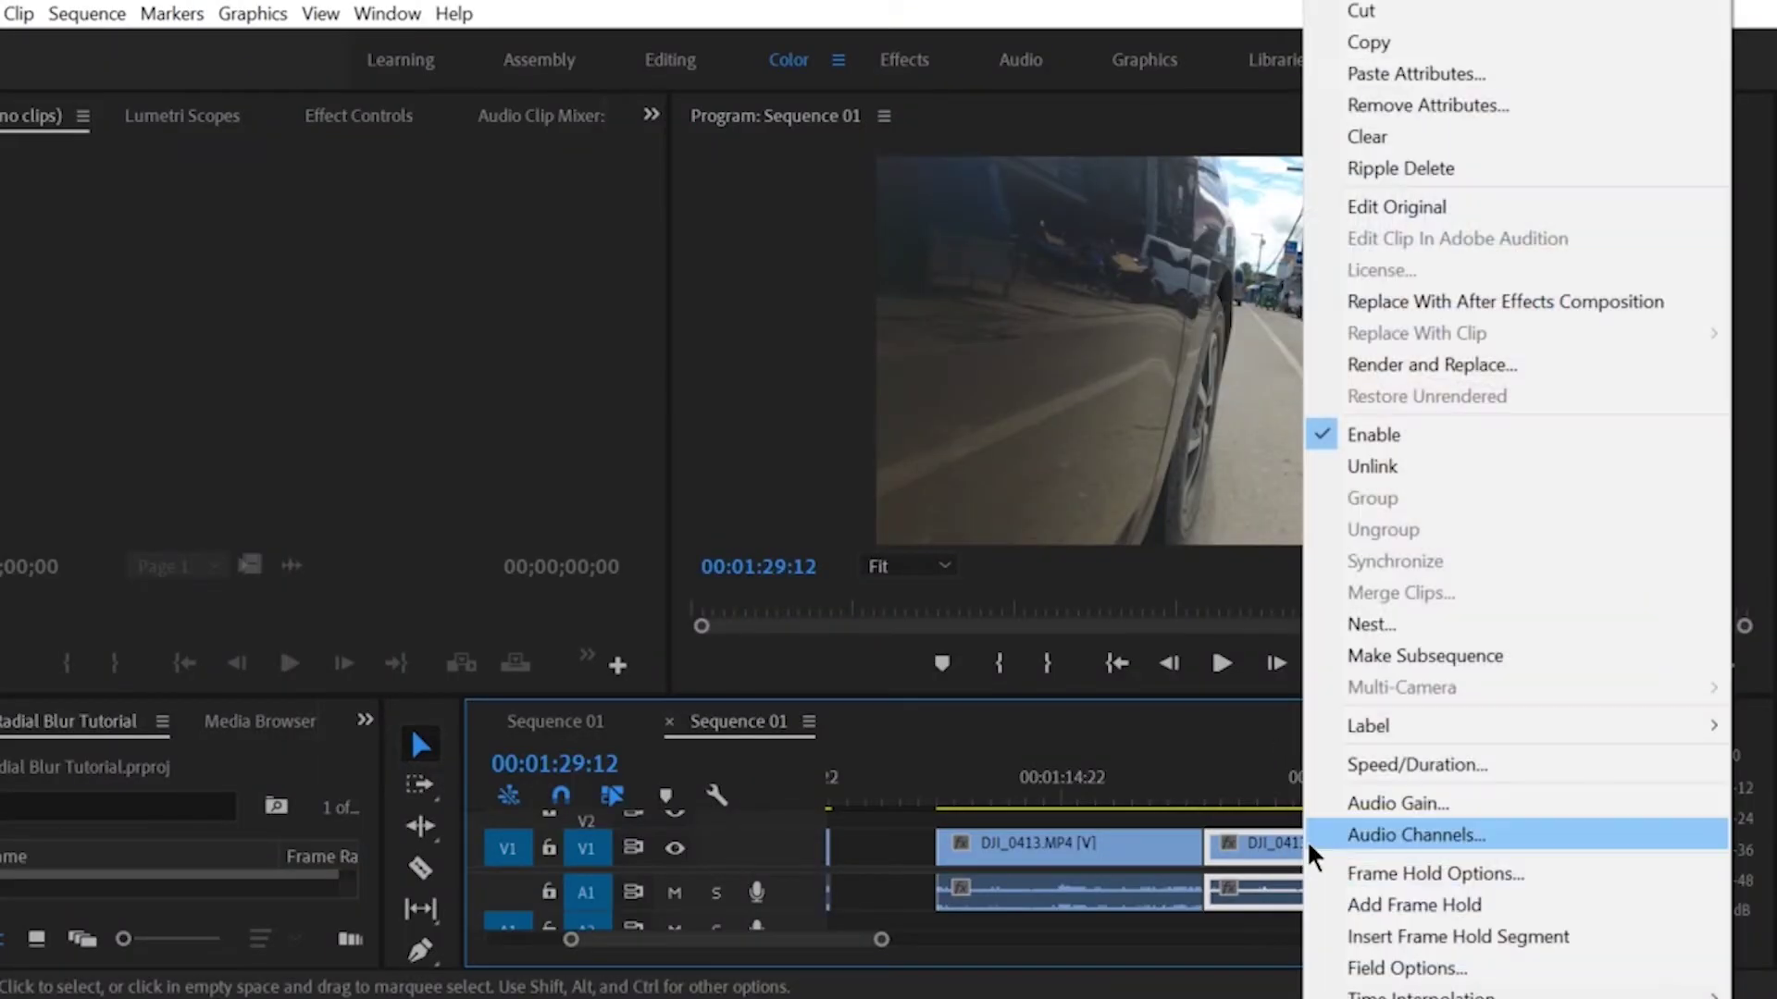
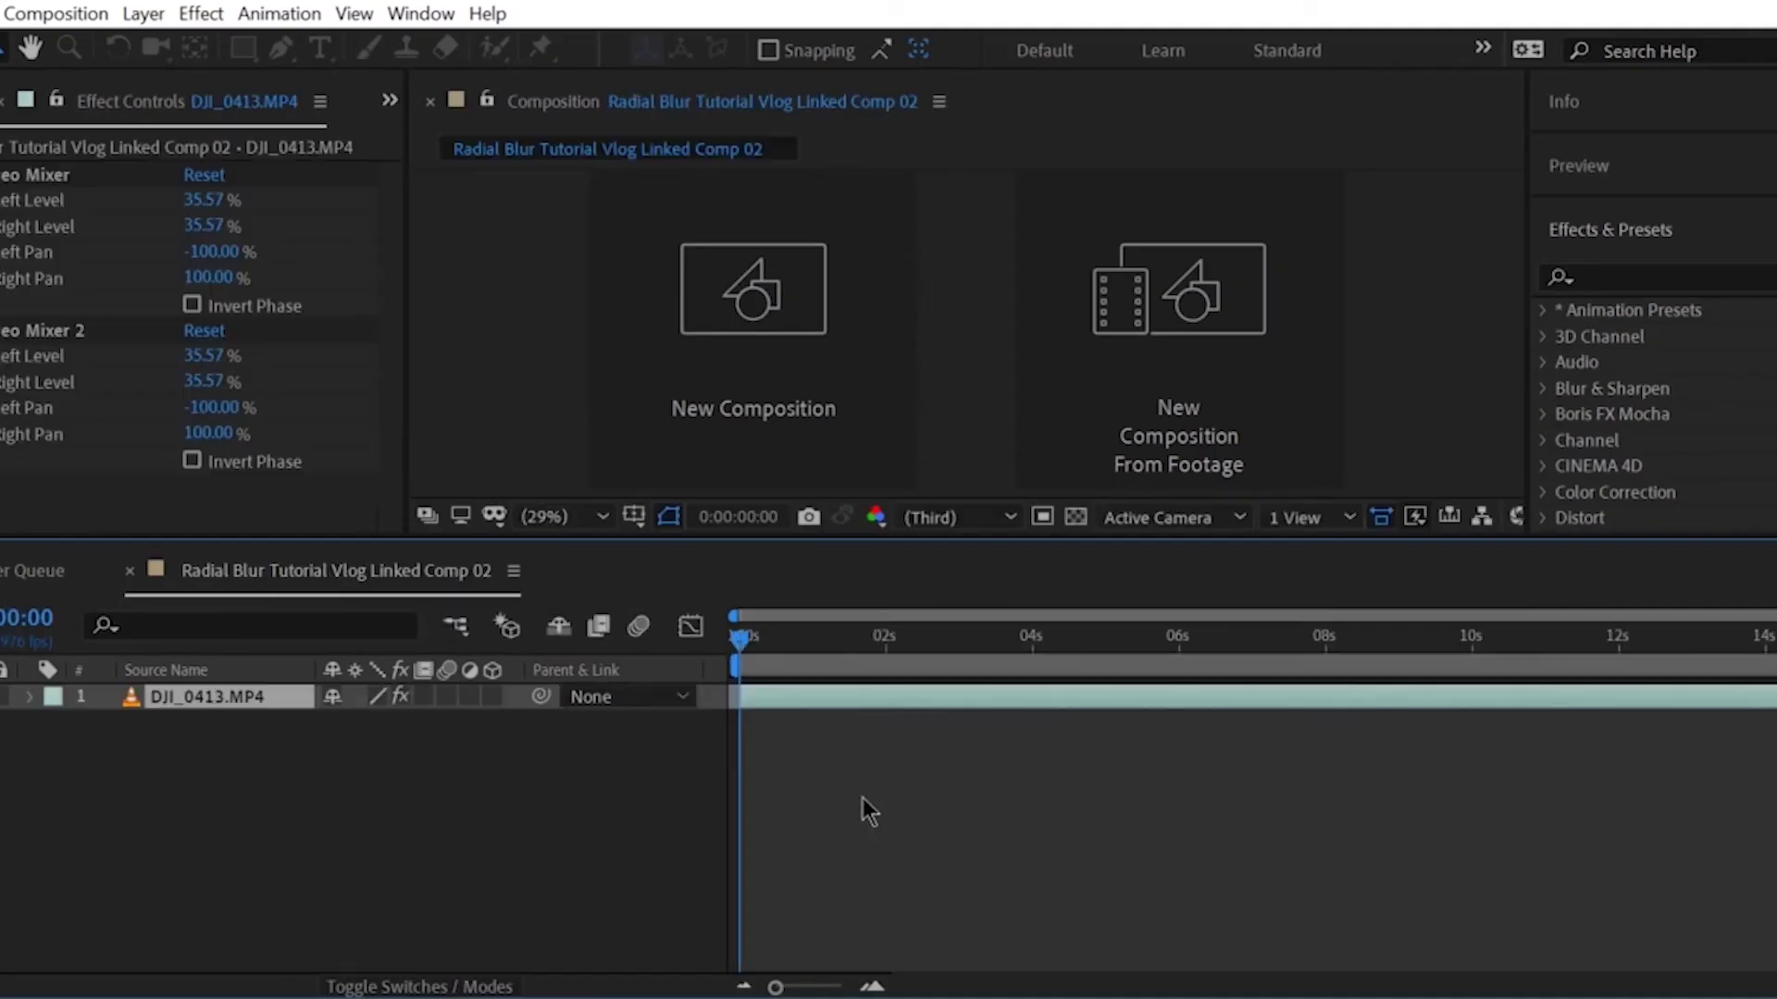
pyautogui.click(1649, 275)
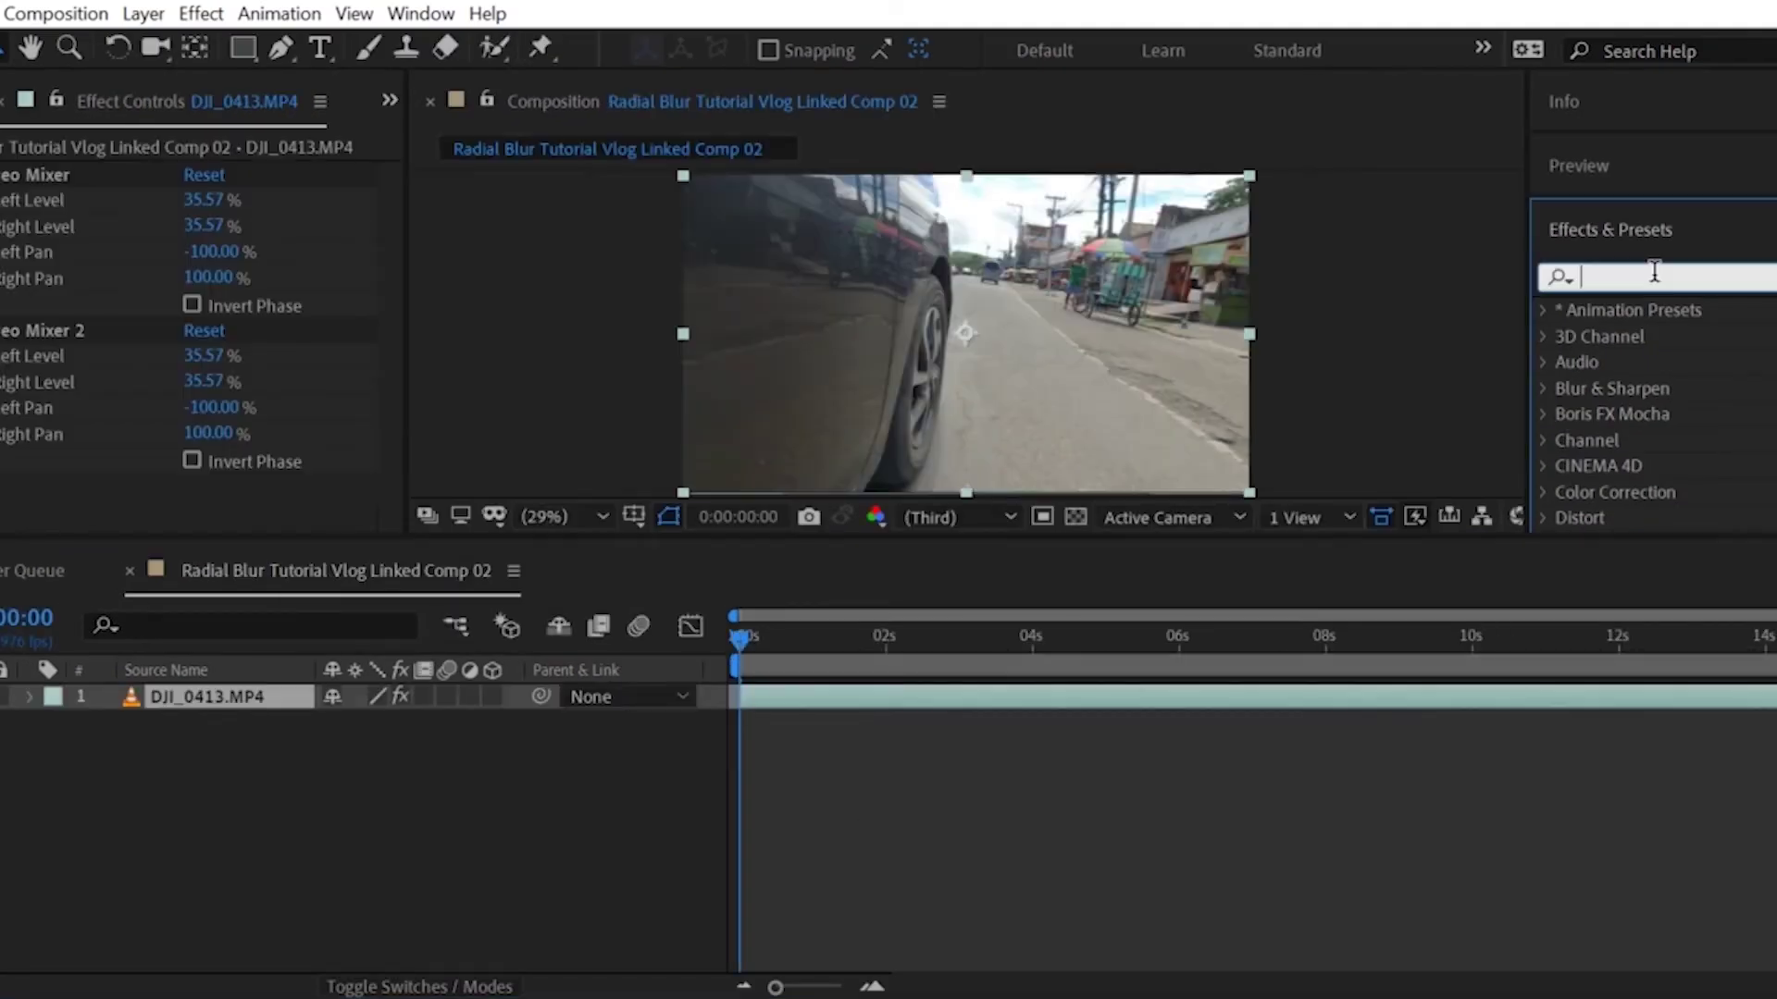
pyautogui.write('radial')
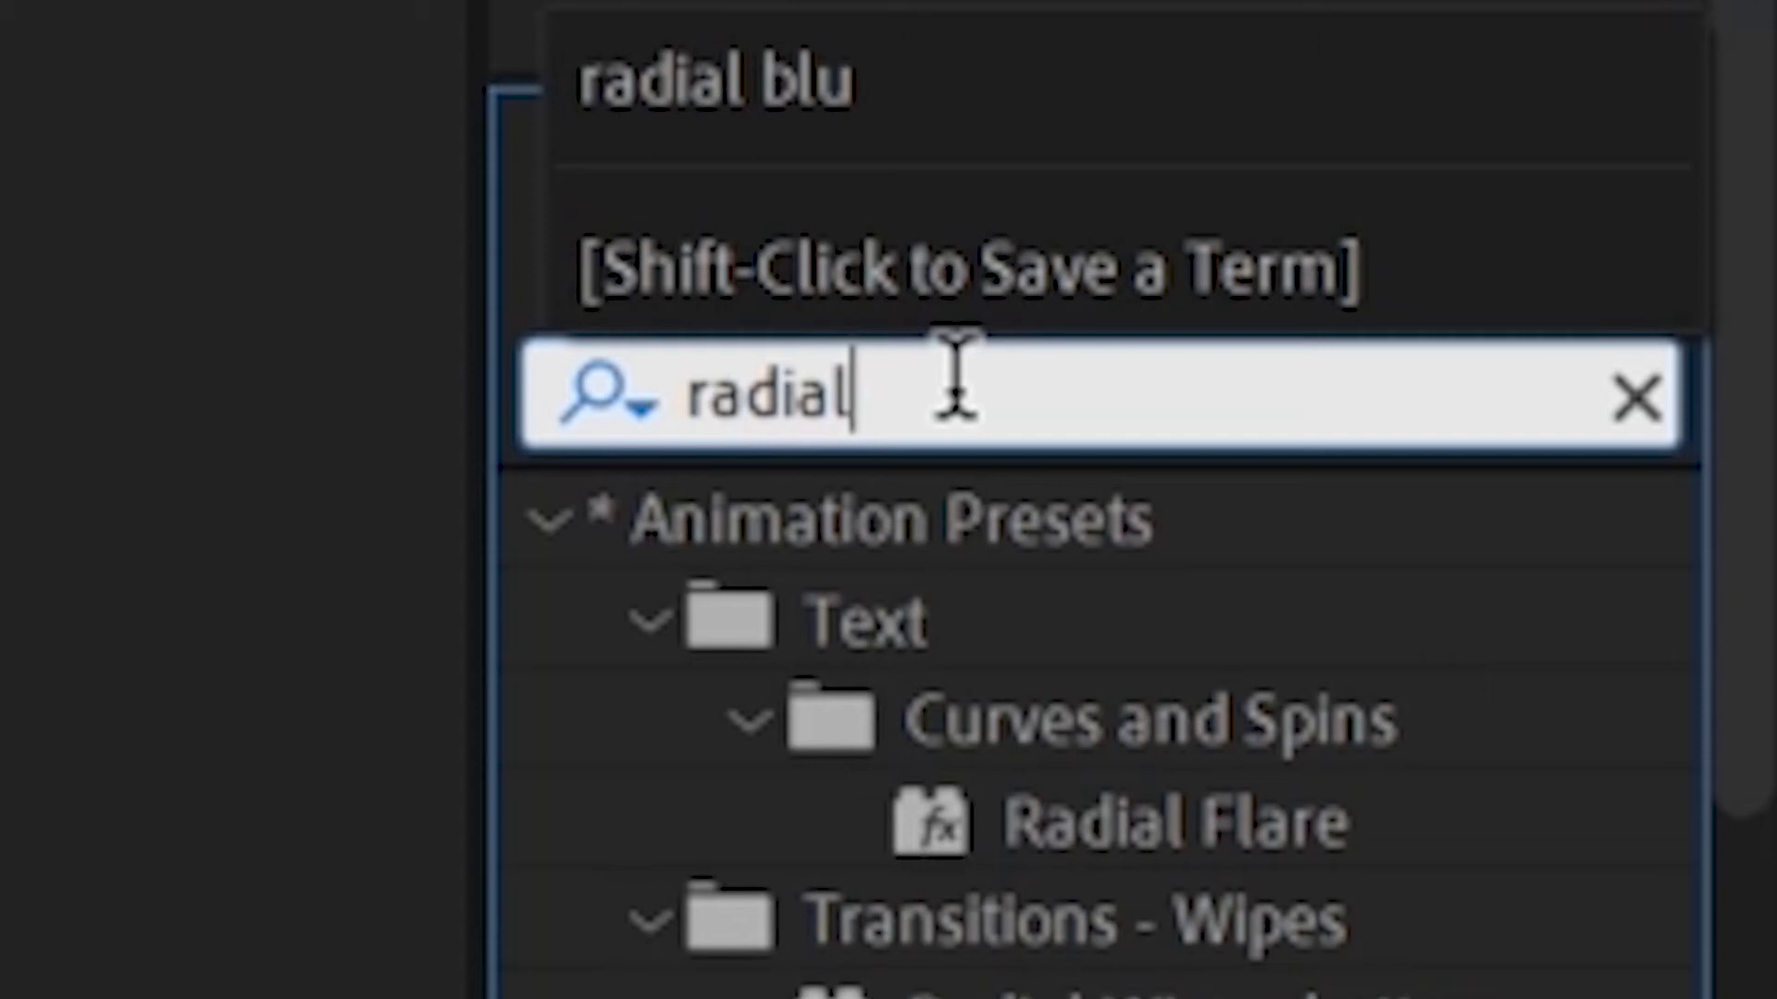
pyautogui.write(' blur')
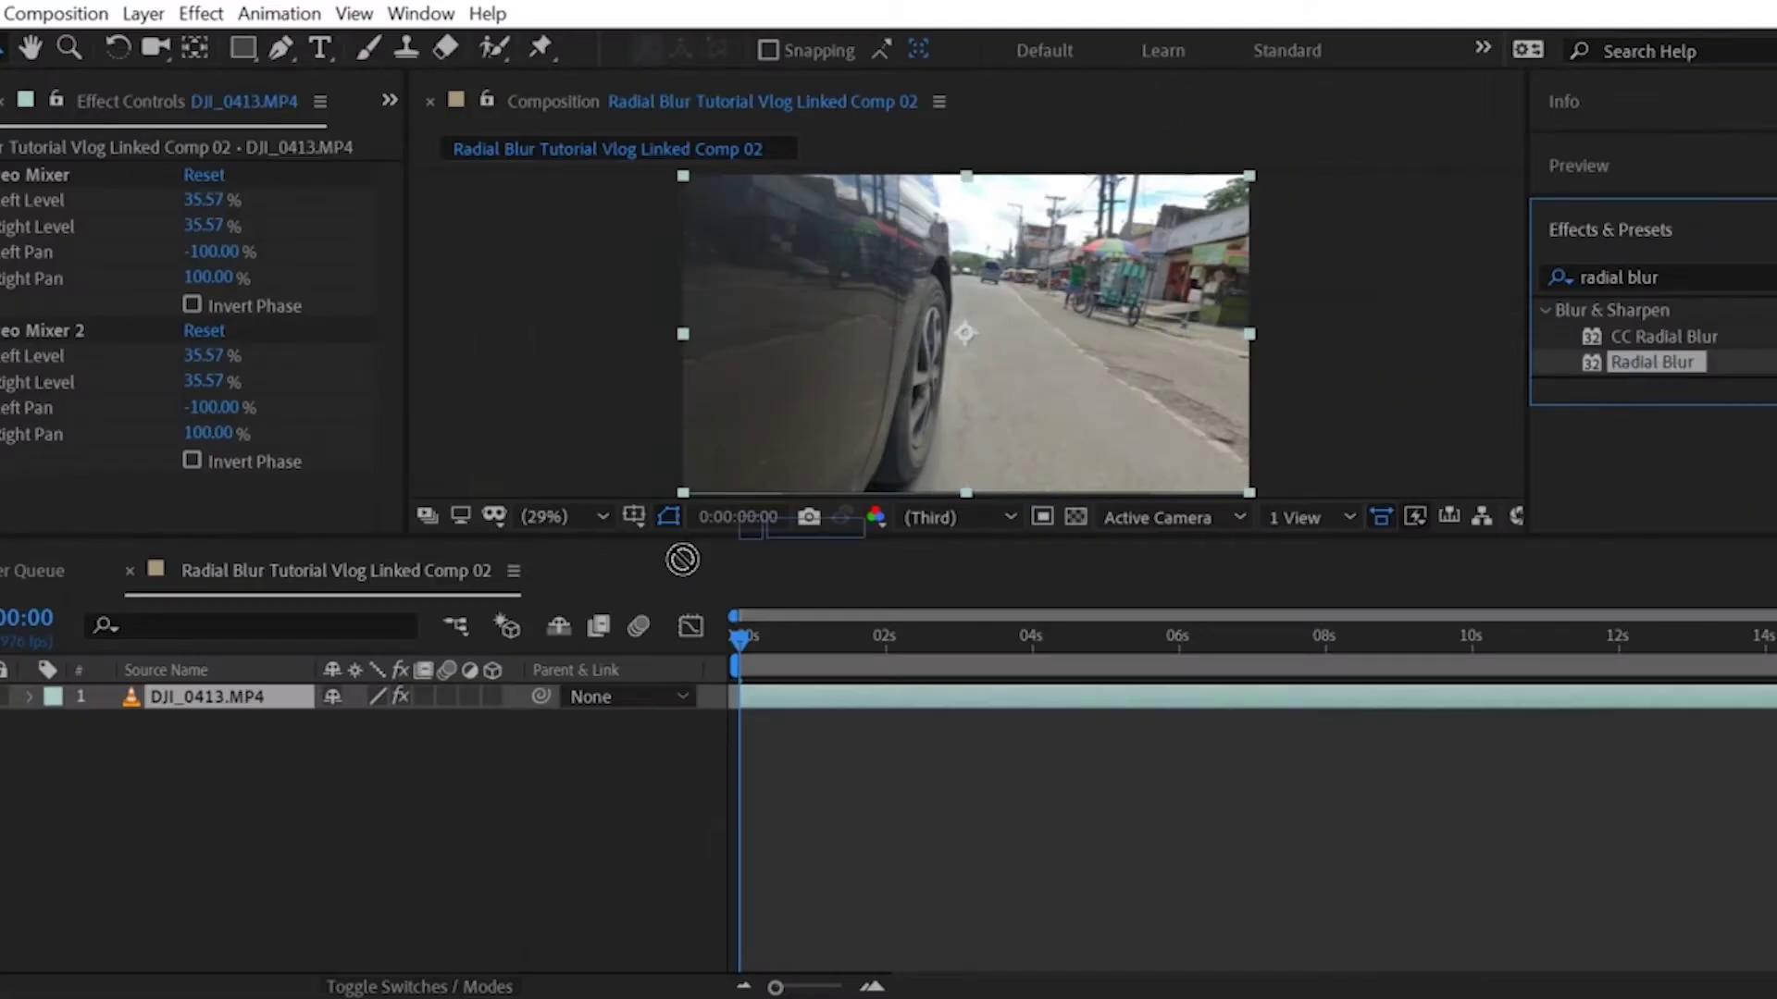
pyautogui.moveTo(1119, 717); pyautogui.dragTo(277, 706)
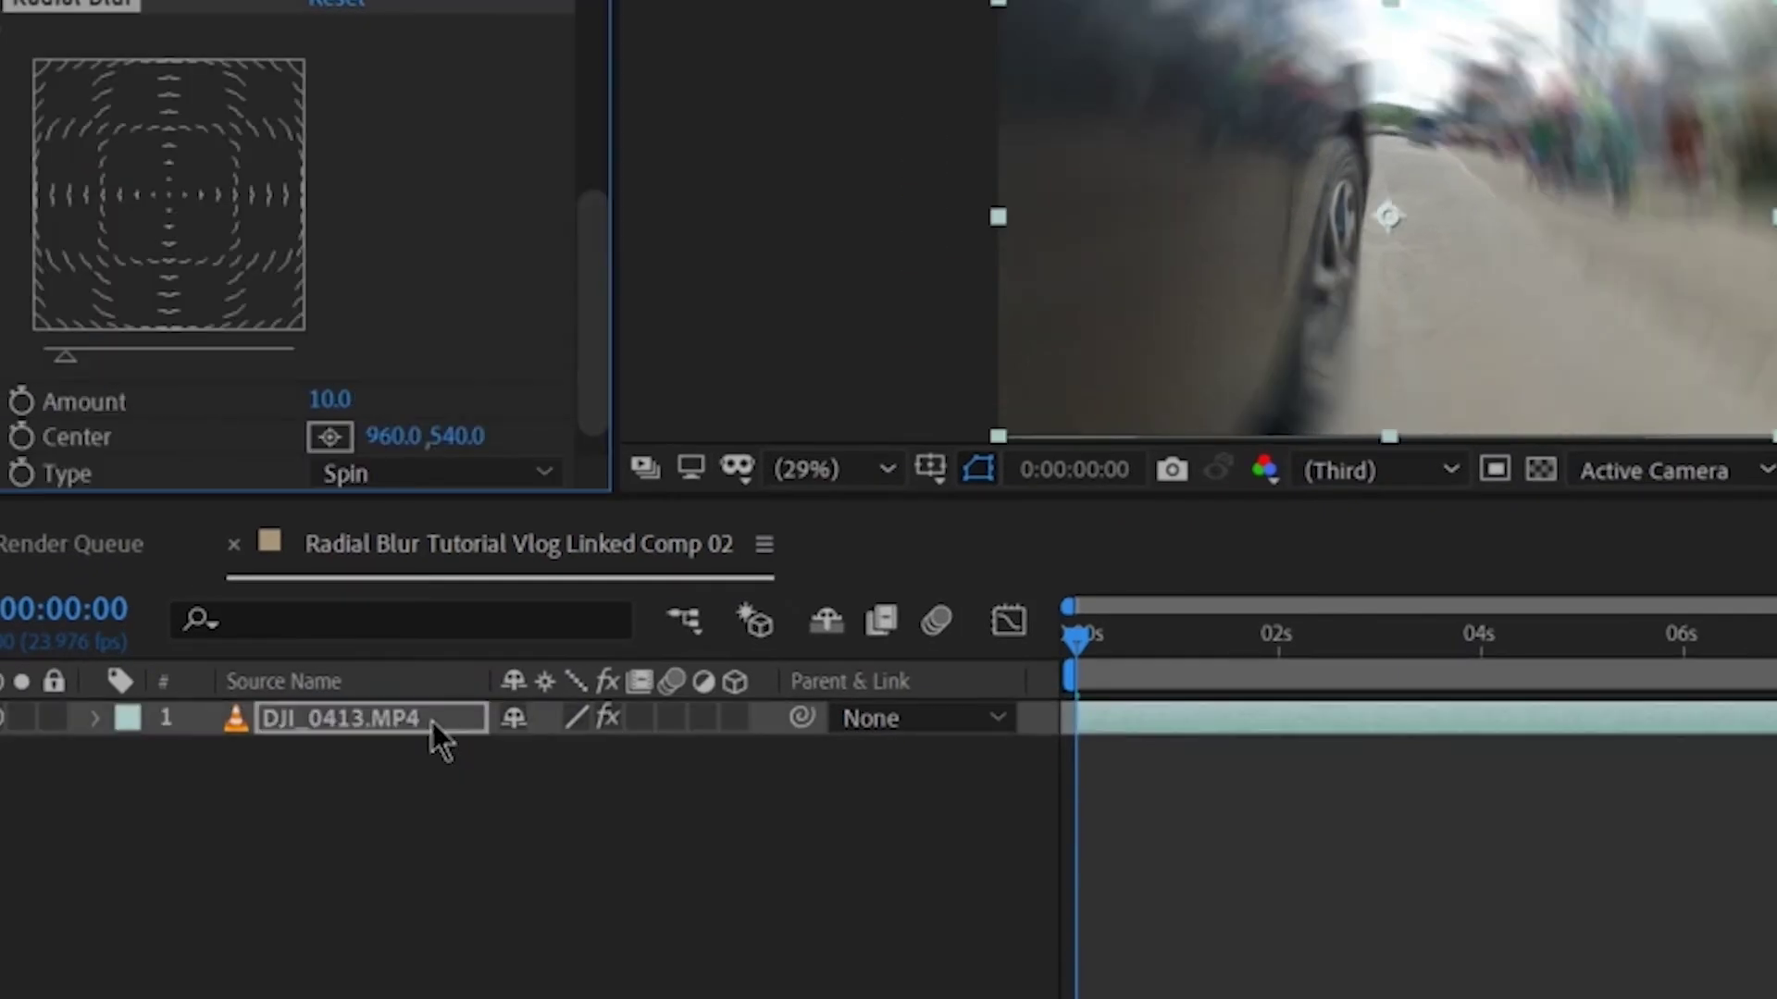
# Step: Draw a wide elliptical mask around the centre of the frame on the DJI_0413.MP4 layer with the Ellipse Tool
pyautogui.click(97, 720)
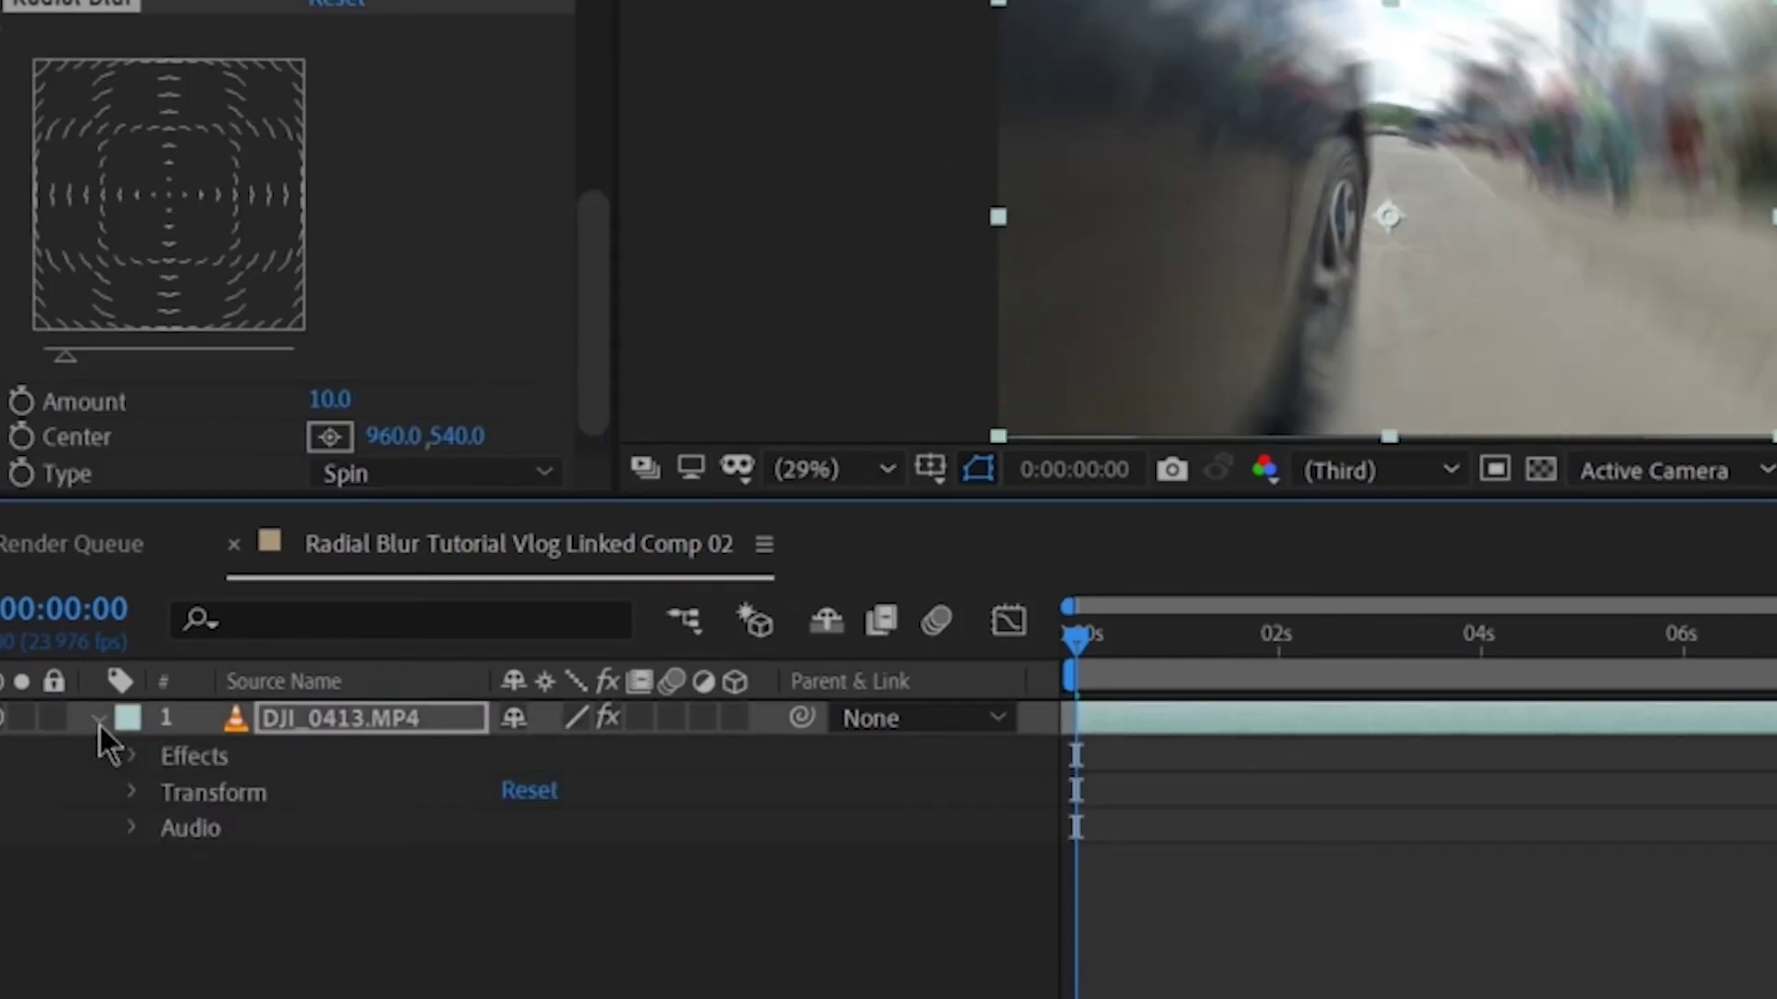
pyautogui.click(136, 757)
pyautogui.click(133, 900)
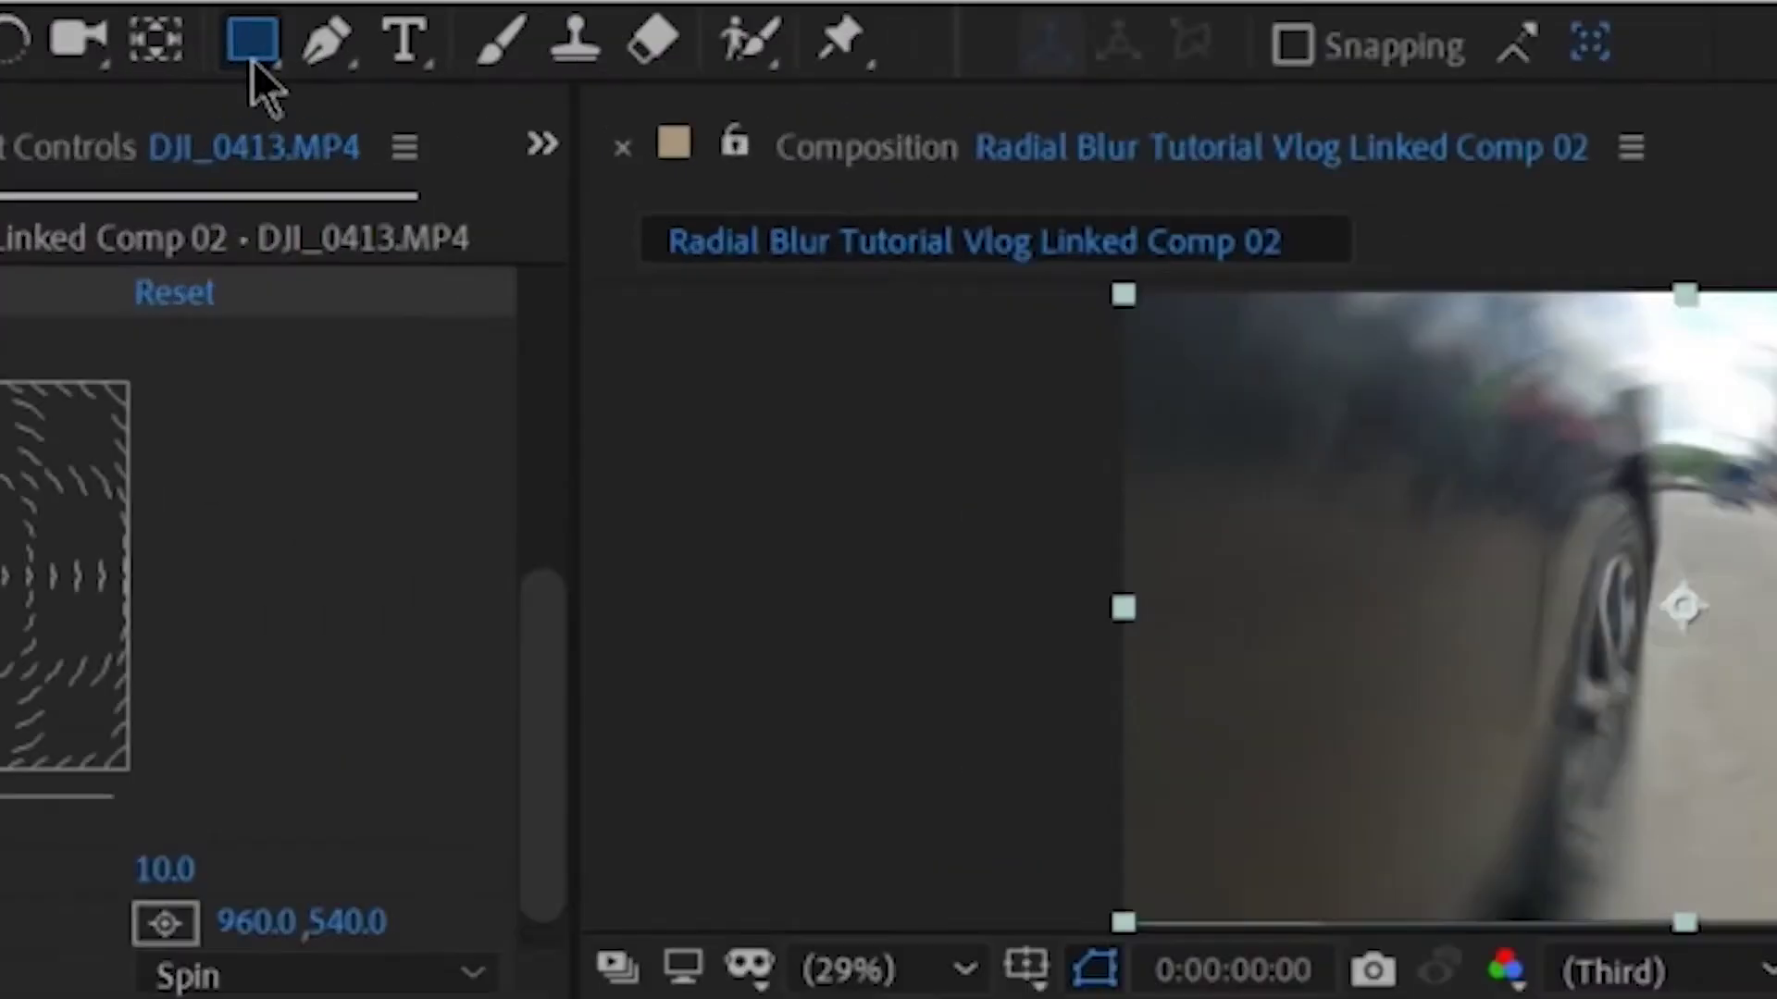
pyautogui.click(252, 60)
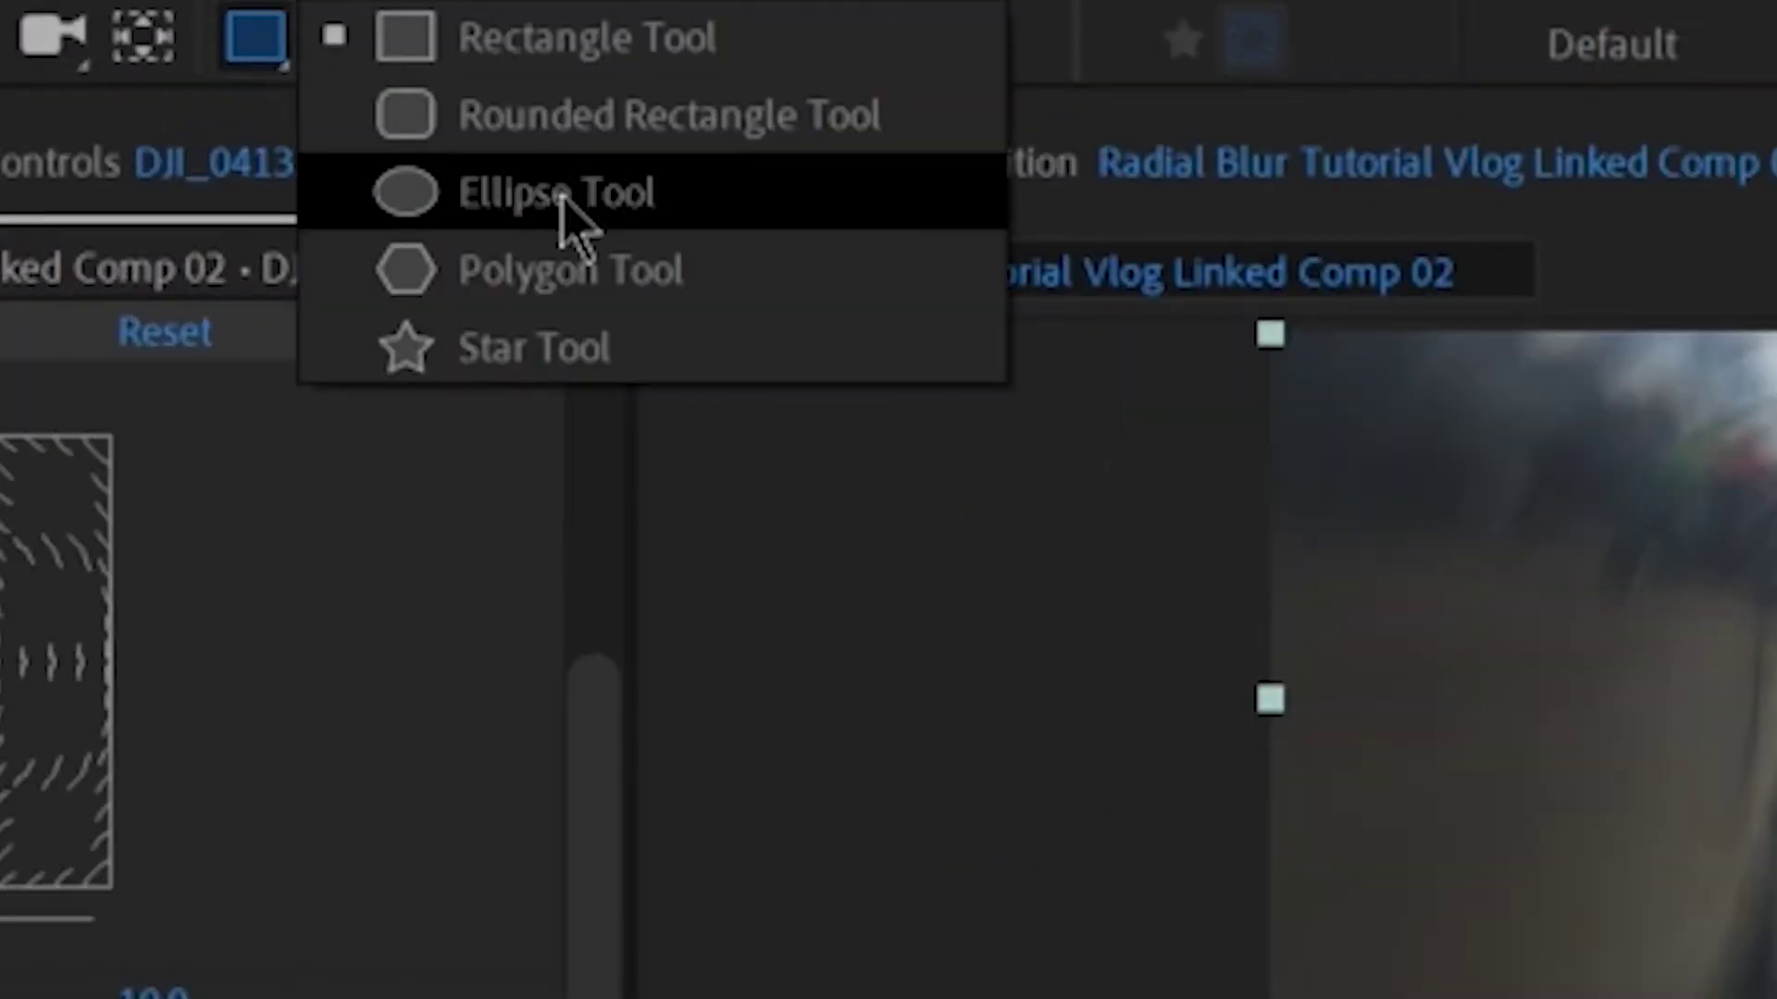
pyautogui.click(565, 208)
pyautogui.moveTo(1552, 401); pyautogui.dragTo(1701, 664)
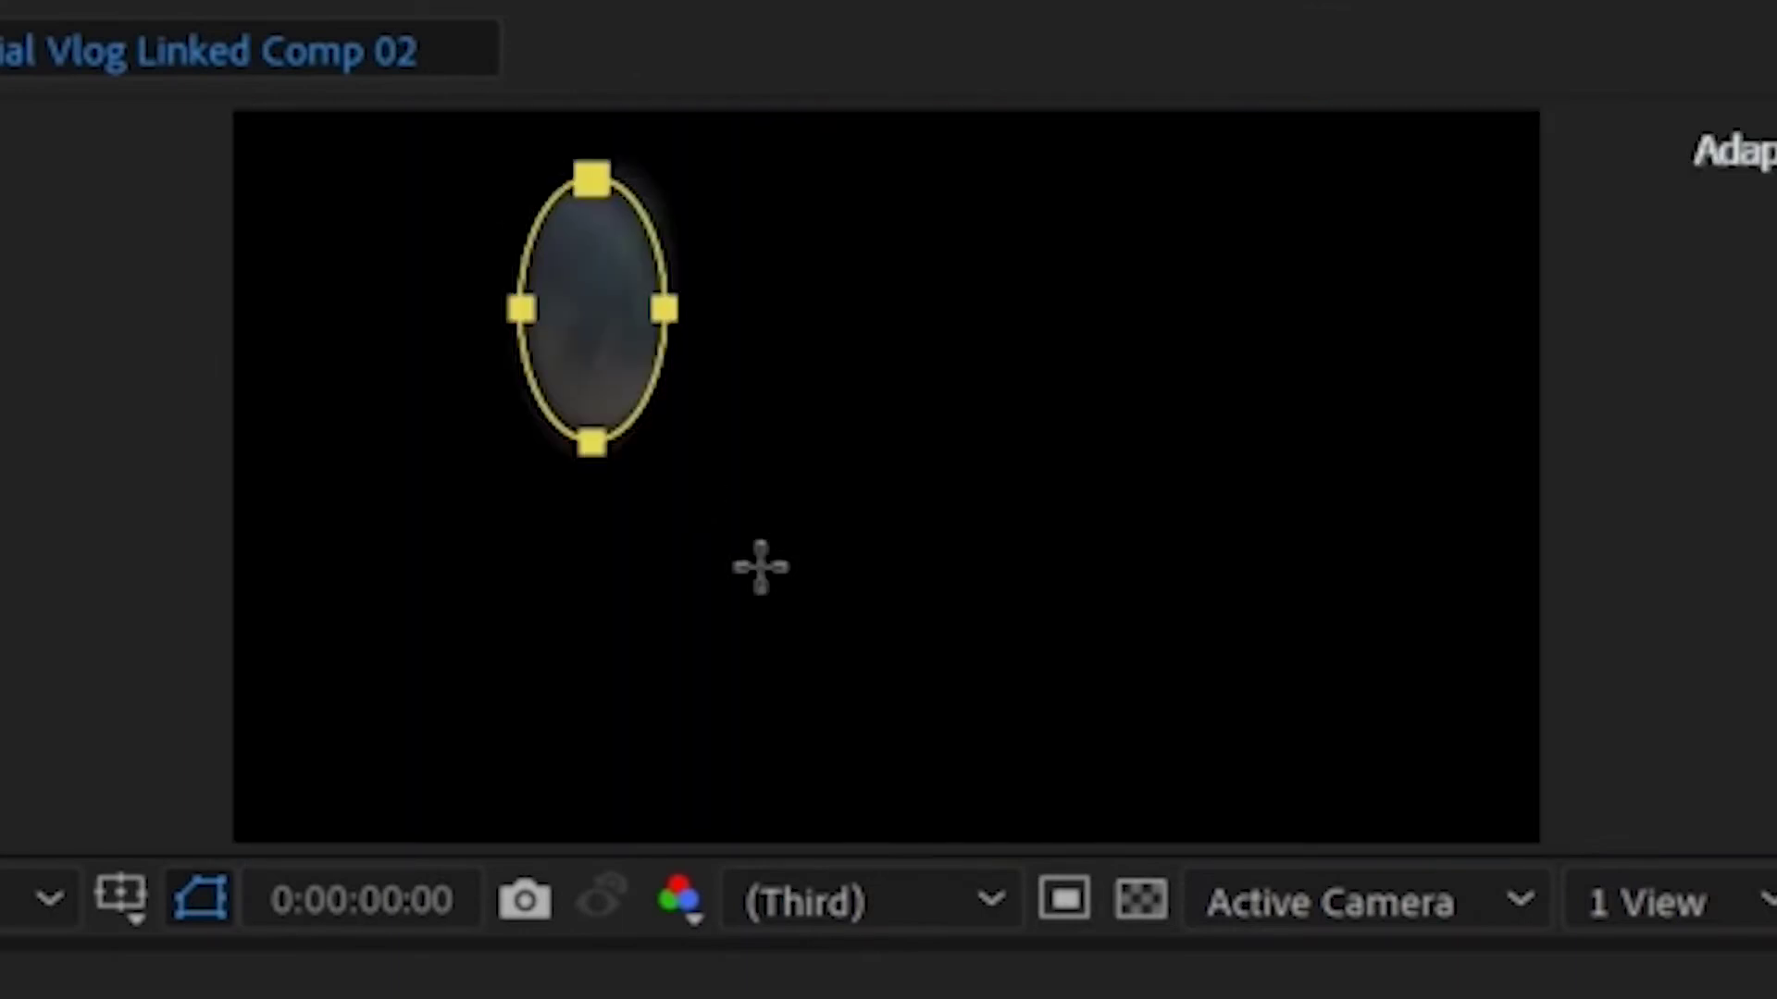
pyautogui.moveTo(760, 567)
pyautogui.mouseDown()
pyautogui.moveTo(1233, 821)
pyautogui.moveTo(1218, 805)
pyautogui.mouseUp()
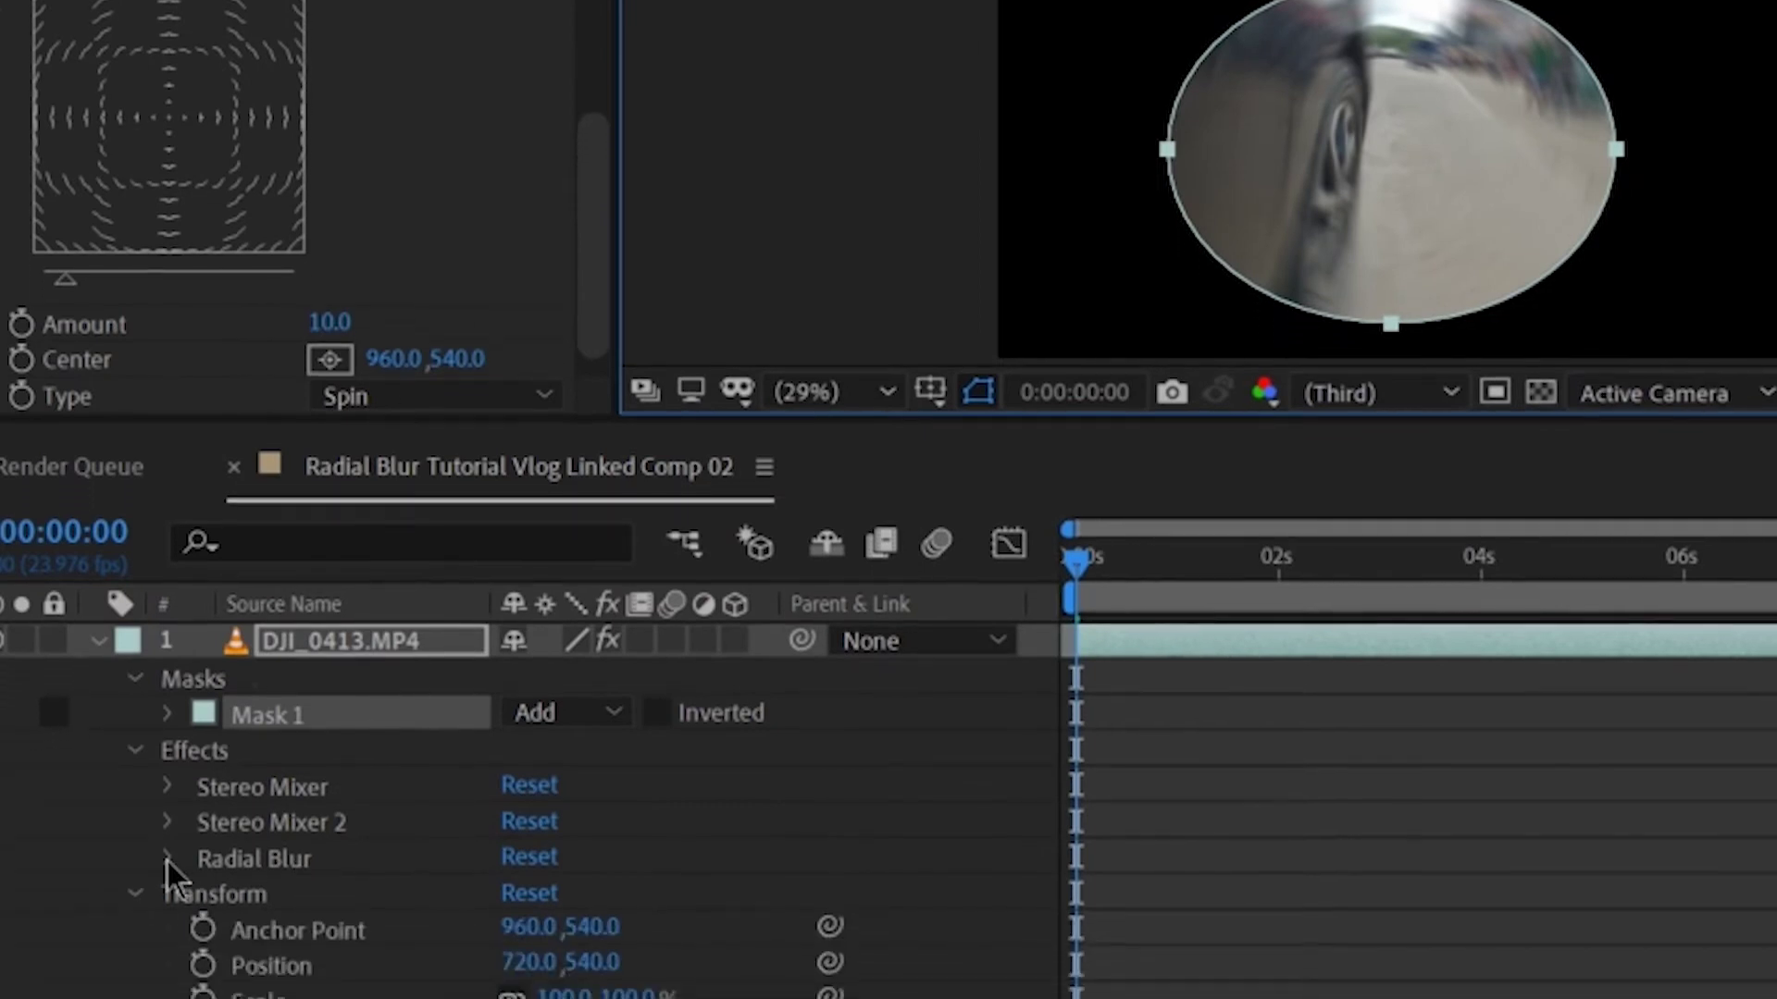
# Step: Add Mask 1 as the mask reference in the Radial Blur effect's Compositing Options
pyautogui.click(167, 859)
pyautogui.scroll(-2, 819, 735)
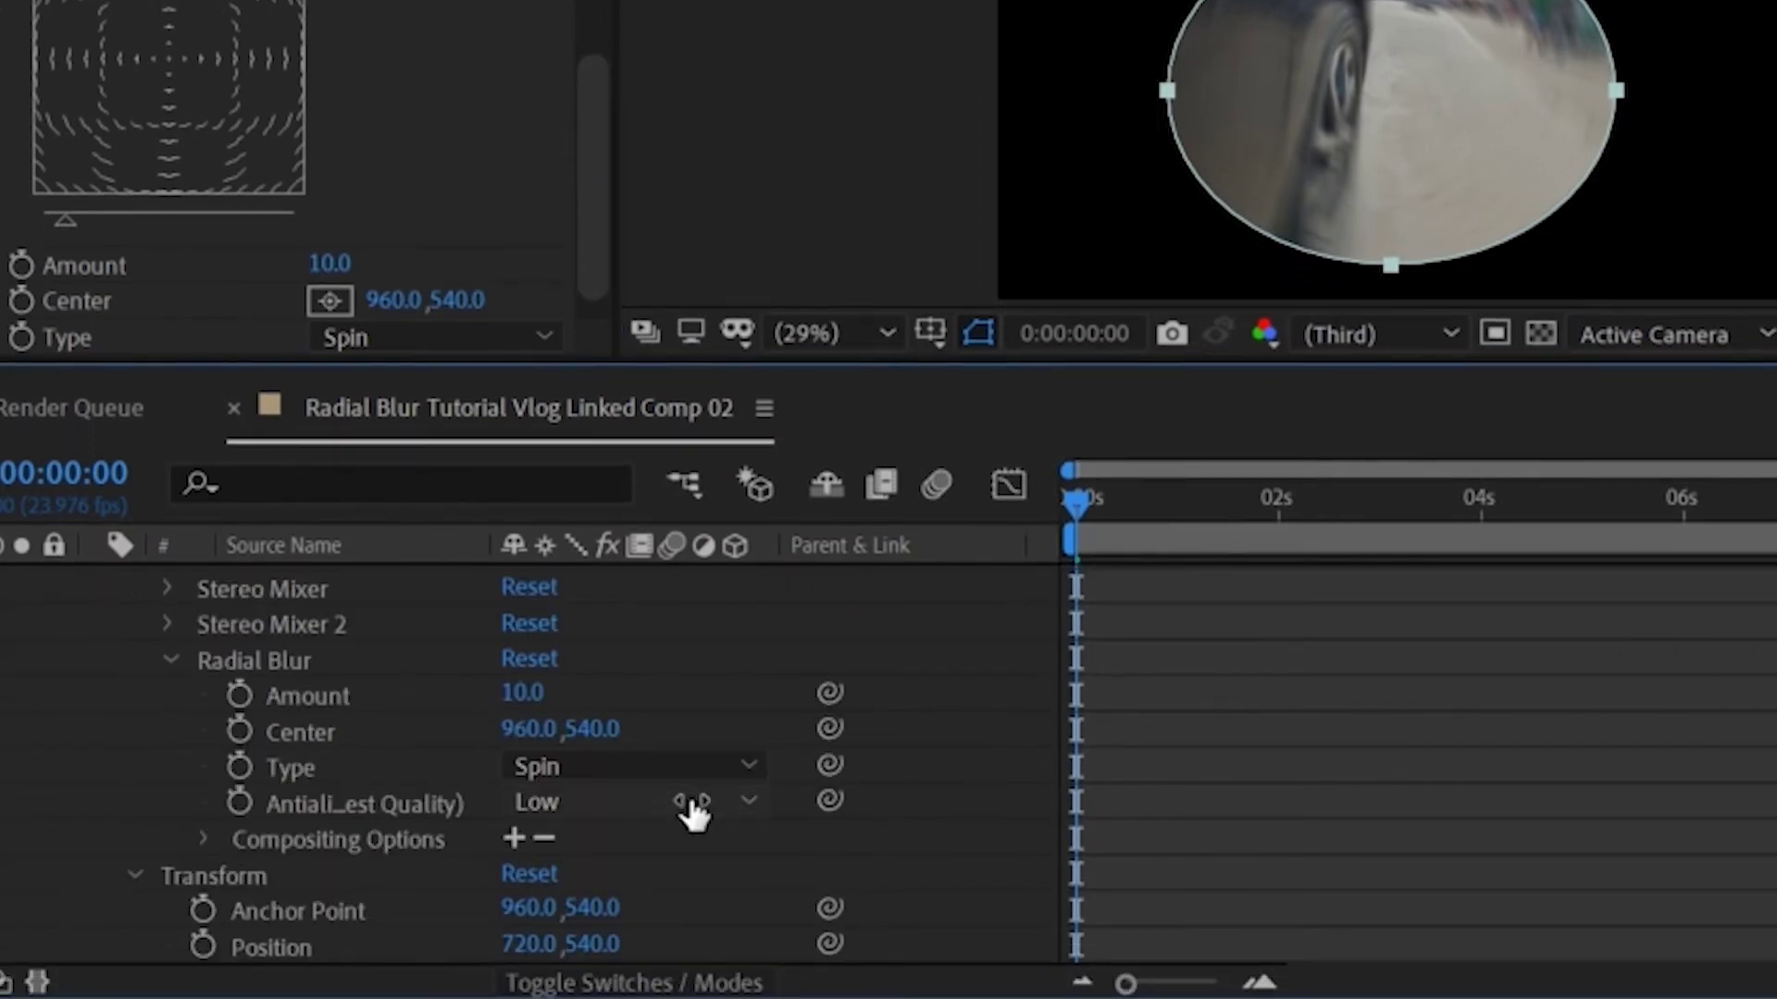
pyautogui.click(514, 838)
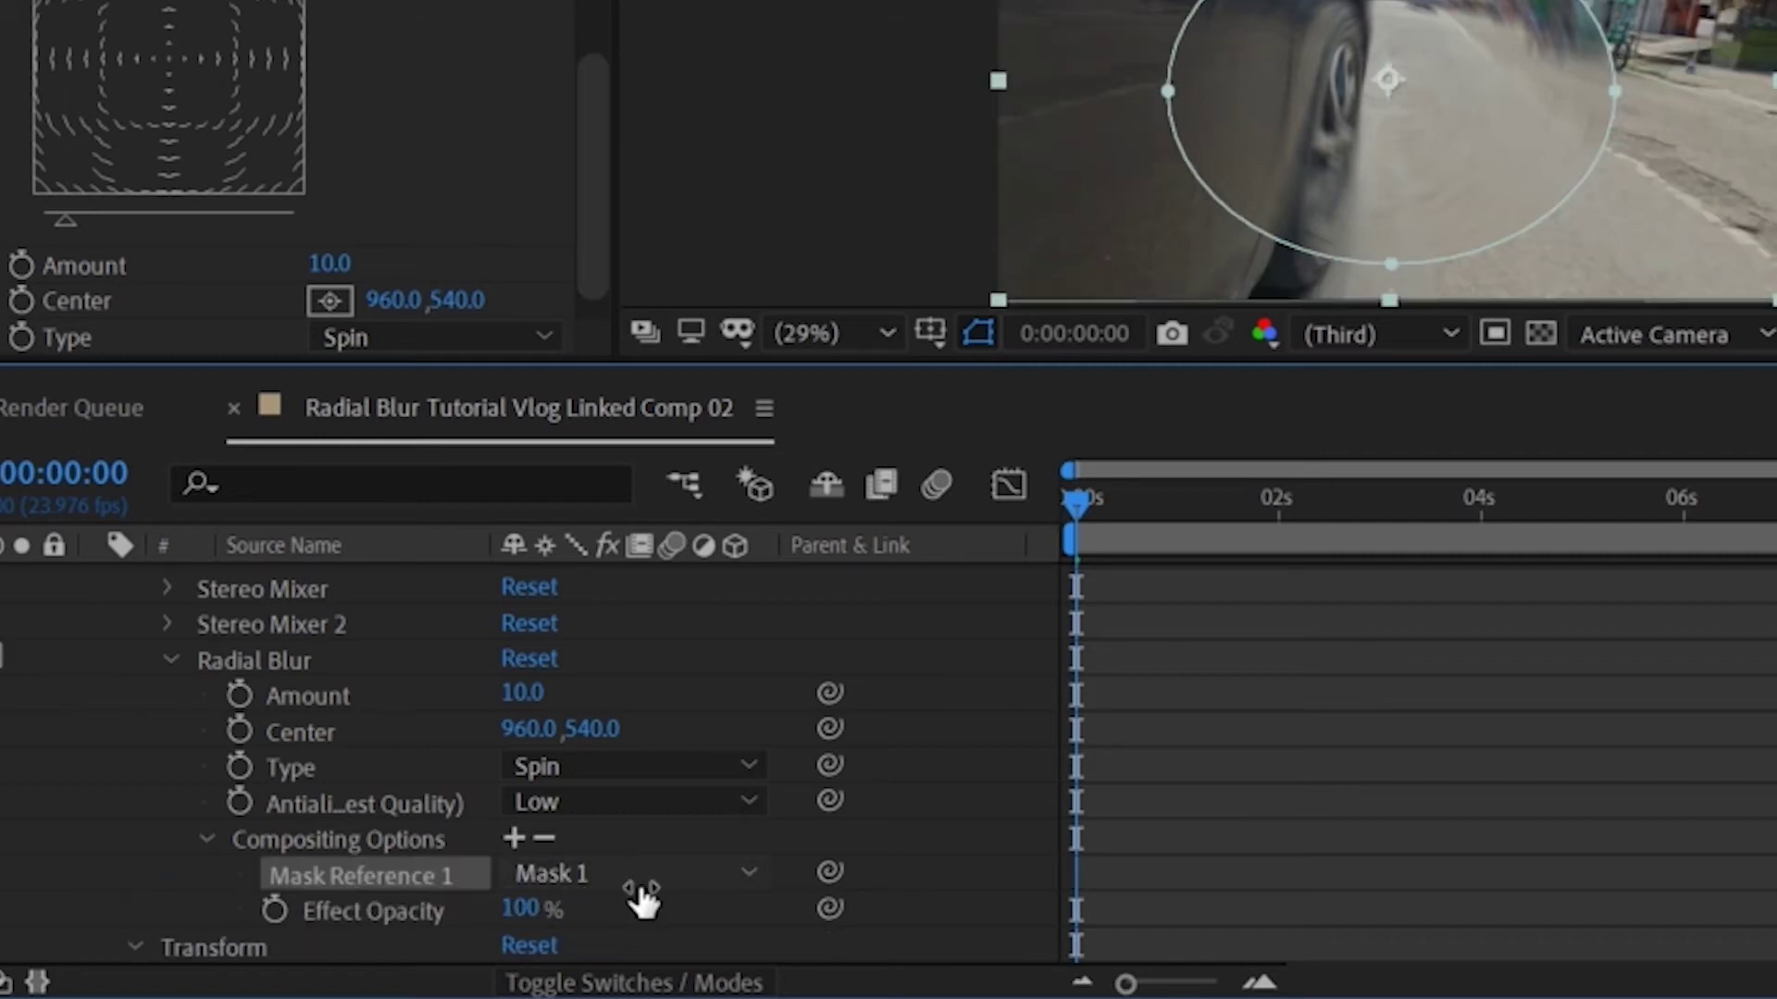
# Step: Invert Mask 1 on the DJI_0413.MP4 layer and set its Mask Feather to 200 pixels
pyautogui.scroll(3, 691, 839)
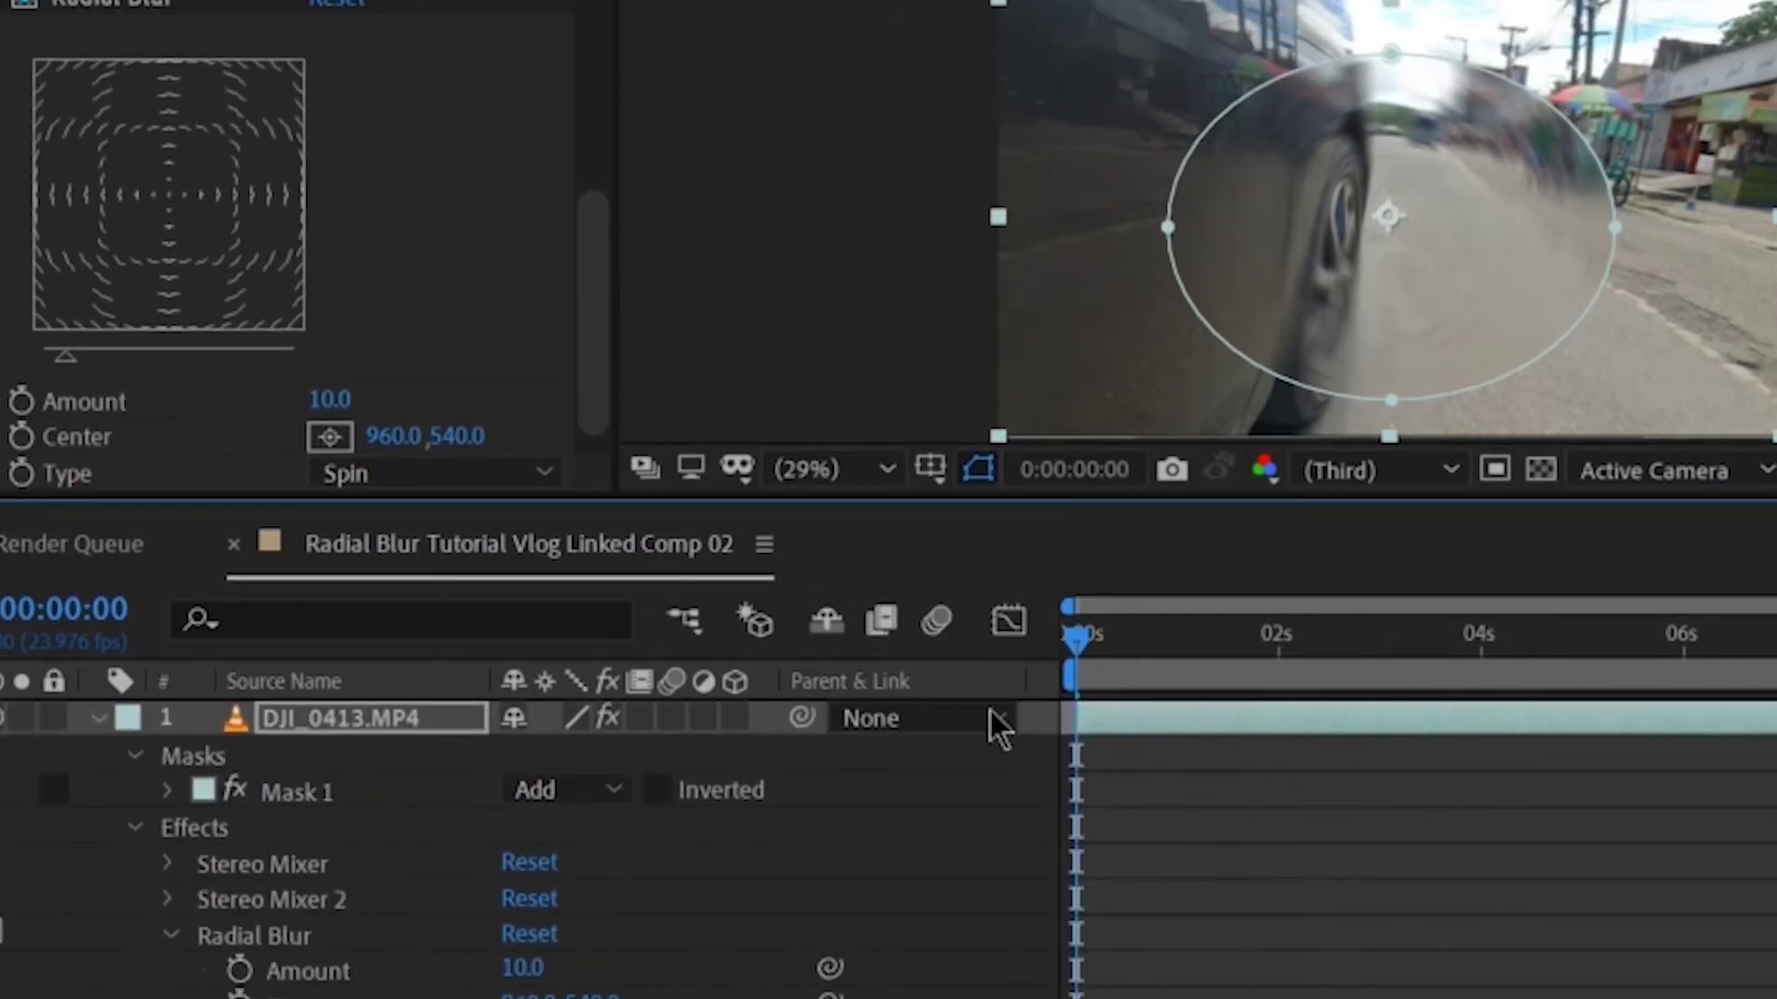
pyautogui.click(659, 794)
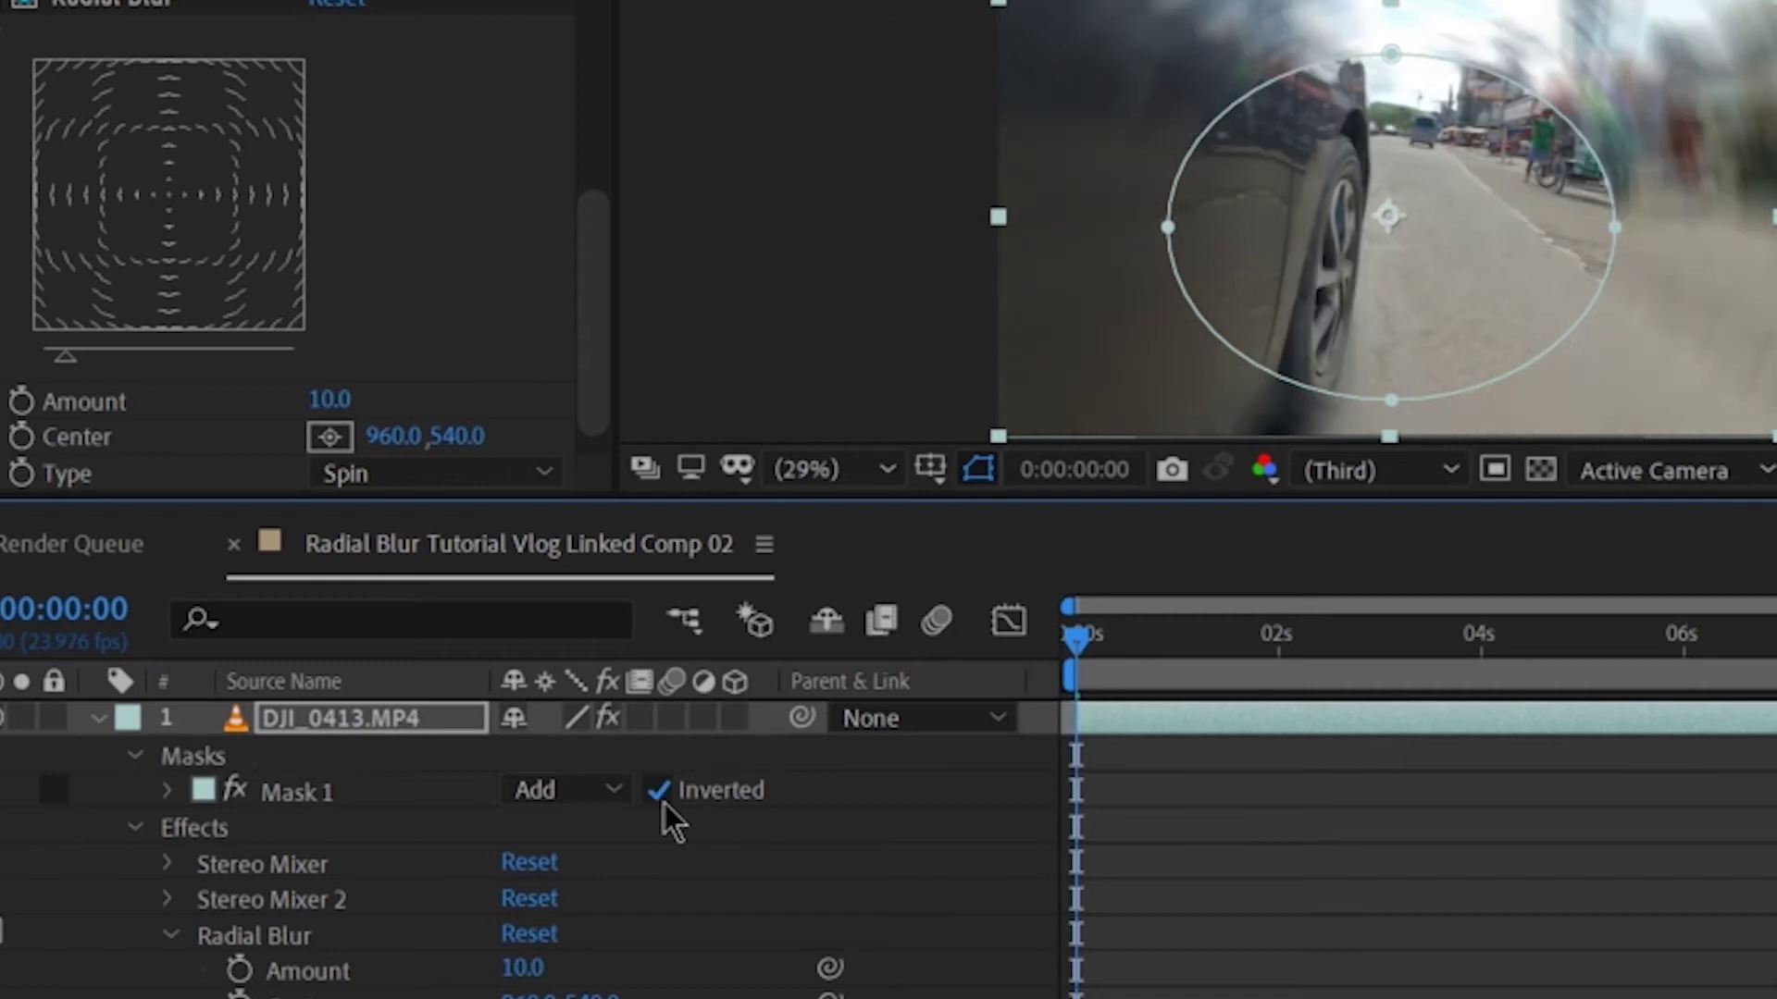
pyautogui.click(168, 792)
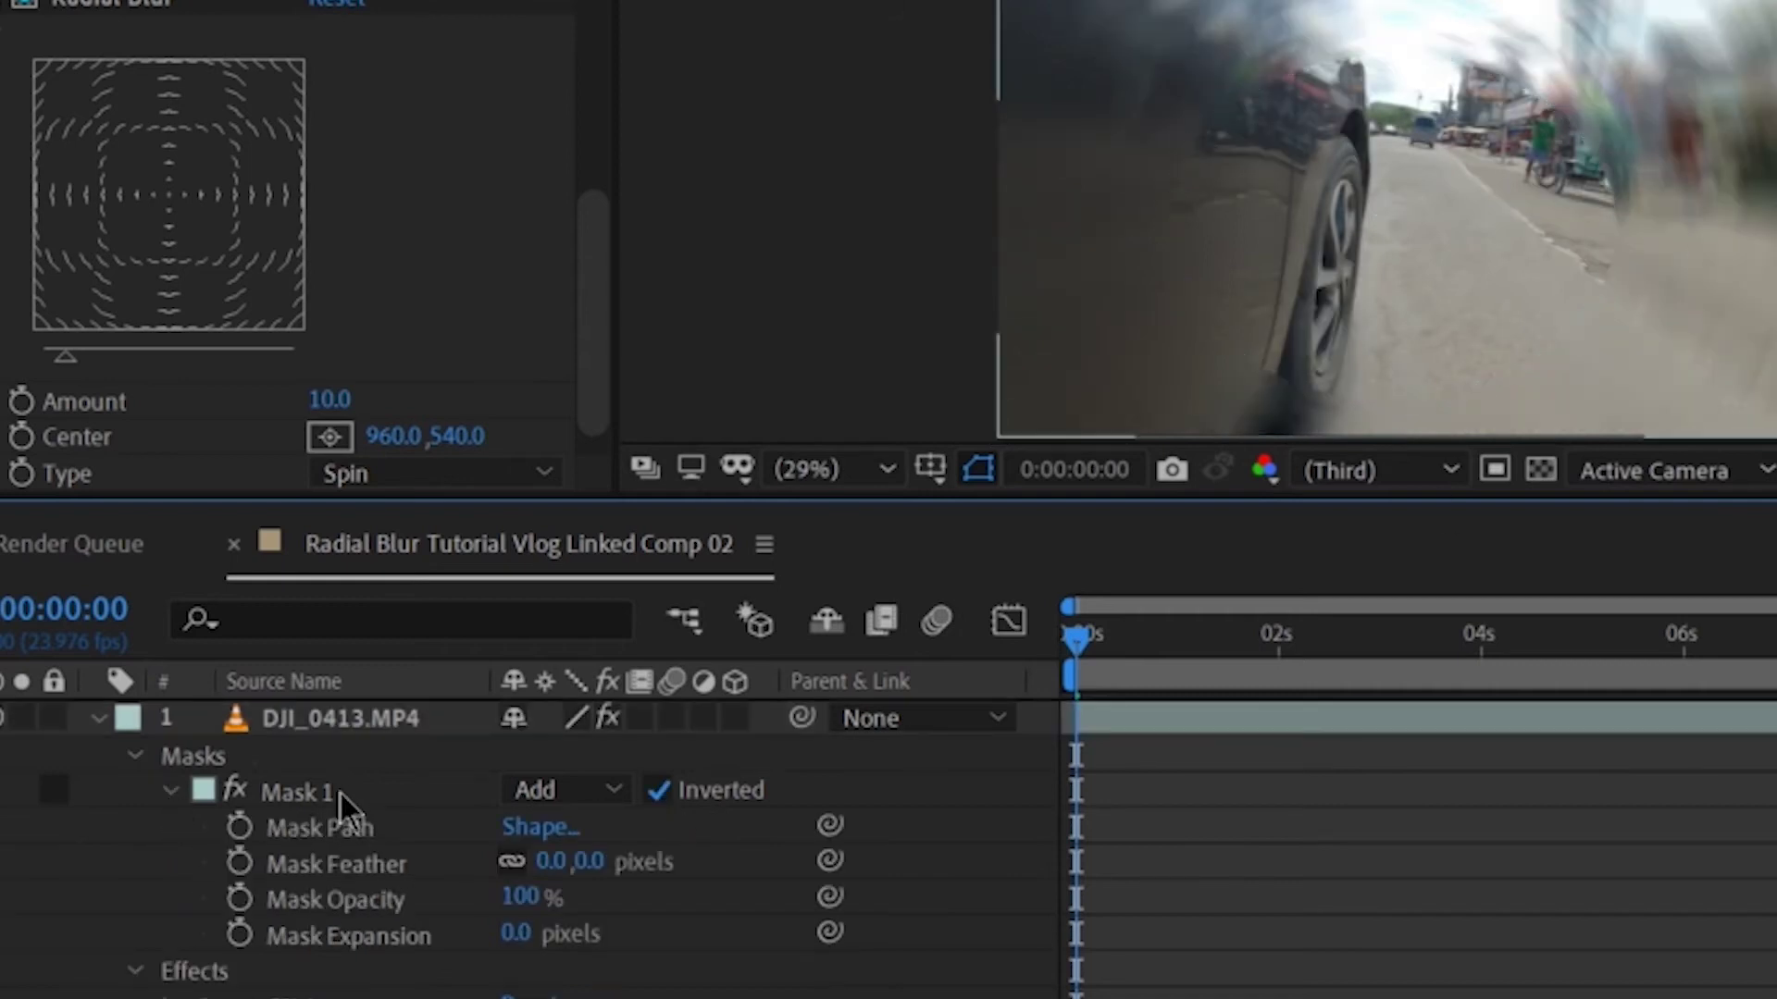
pyautogui.click(558, 865)
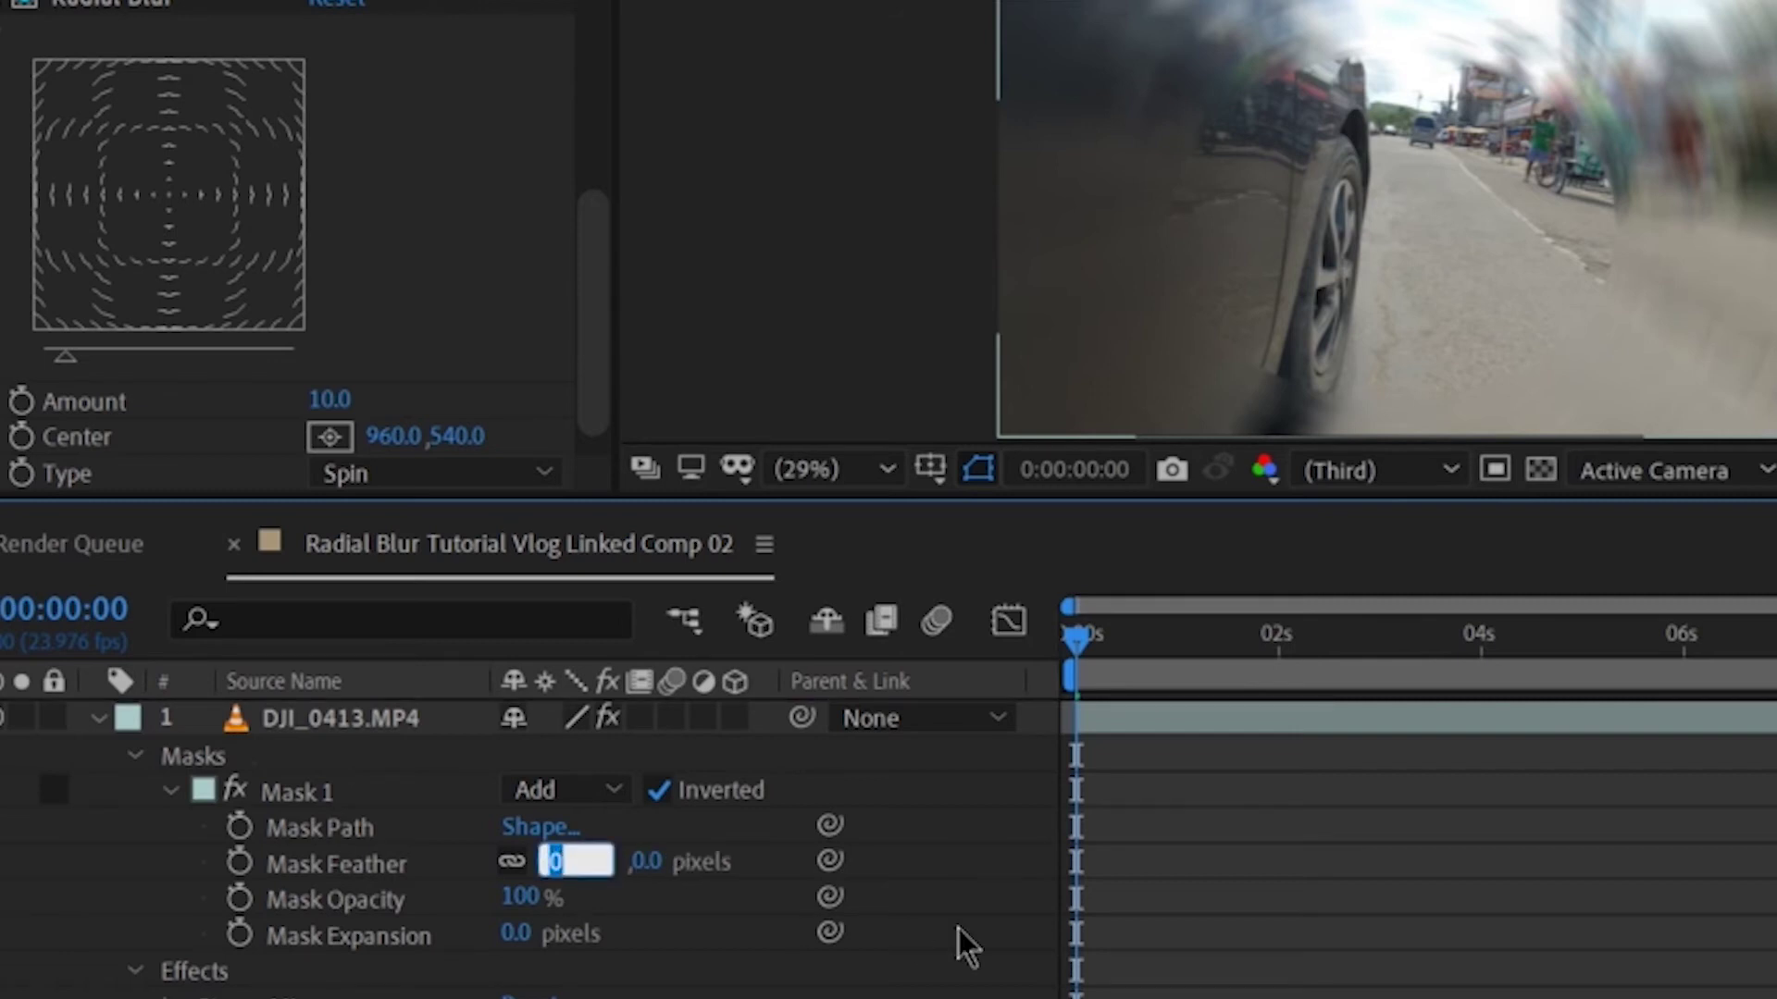
pyautogui.press('Return')
pyautogui.click(949, 988)
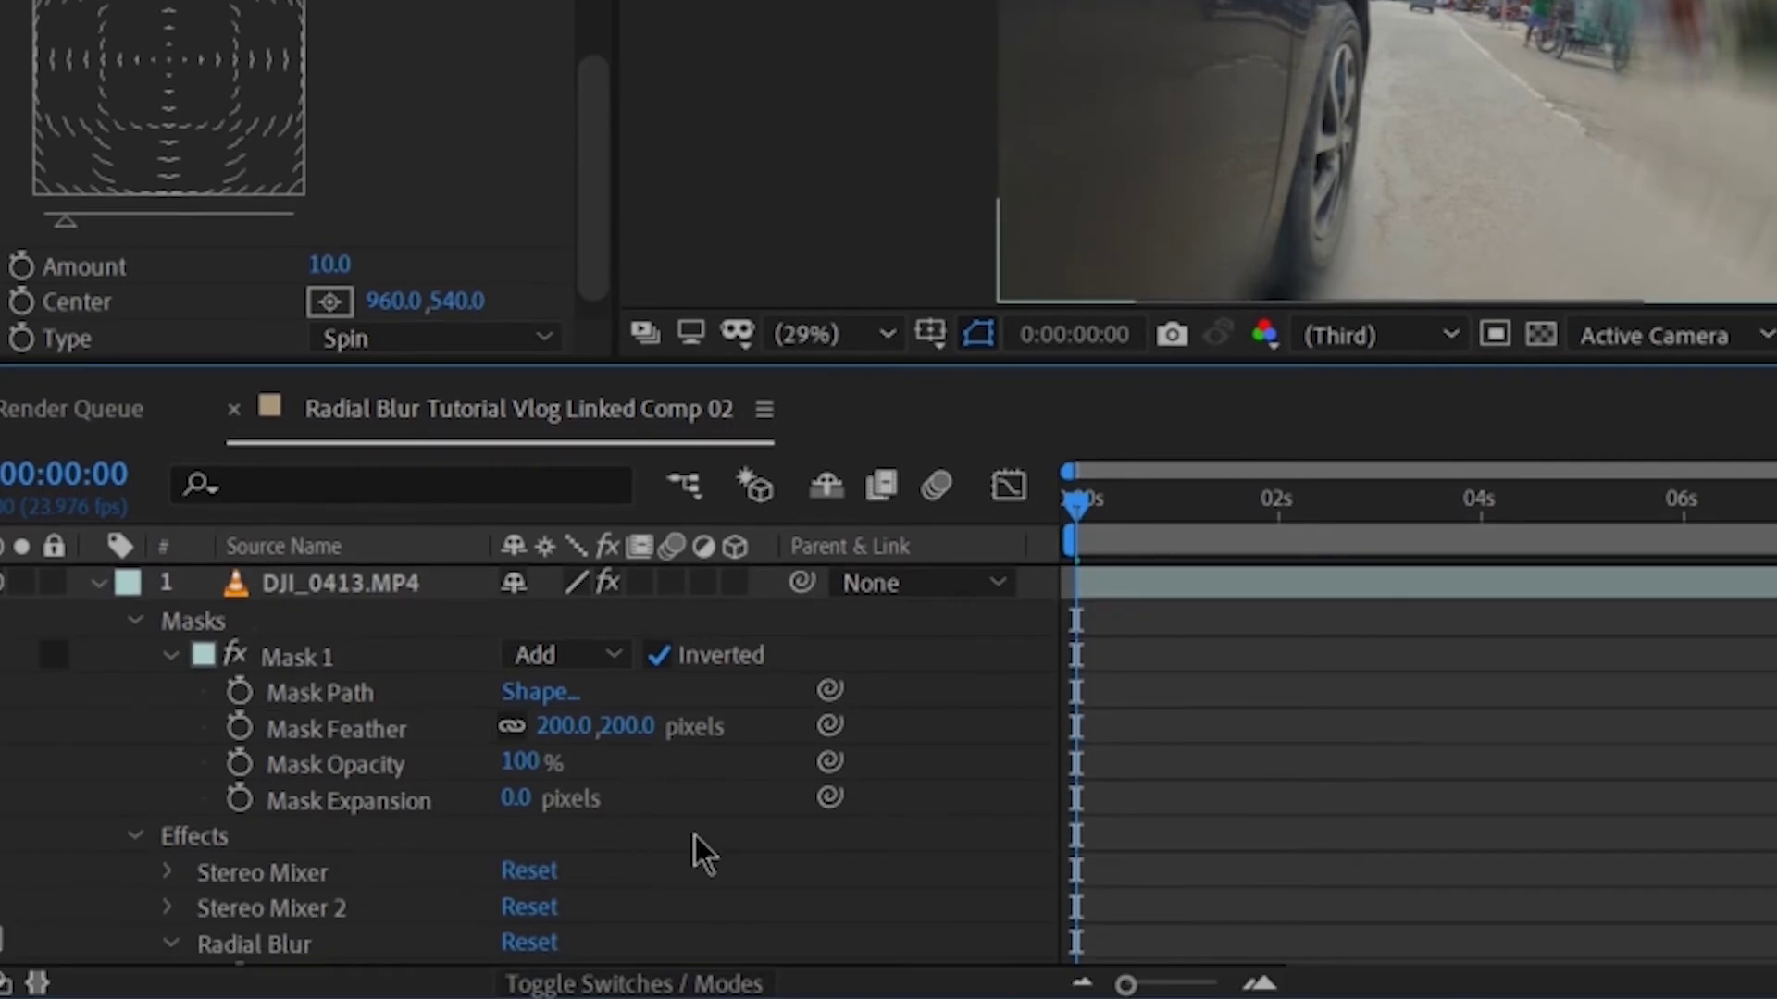
# Step: Set the Radial Blur Amount to 3 on the DJI_0413.MP4 layer and deselect the effect
pyautogui.scroll(-6, 694, 826)
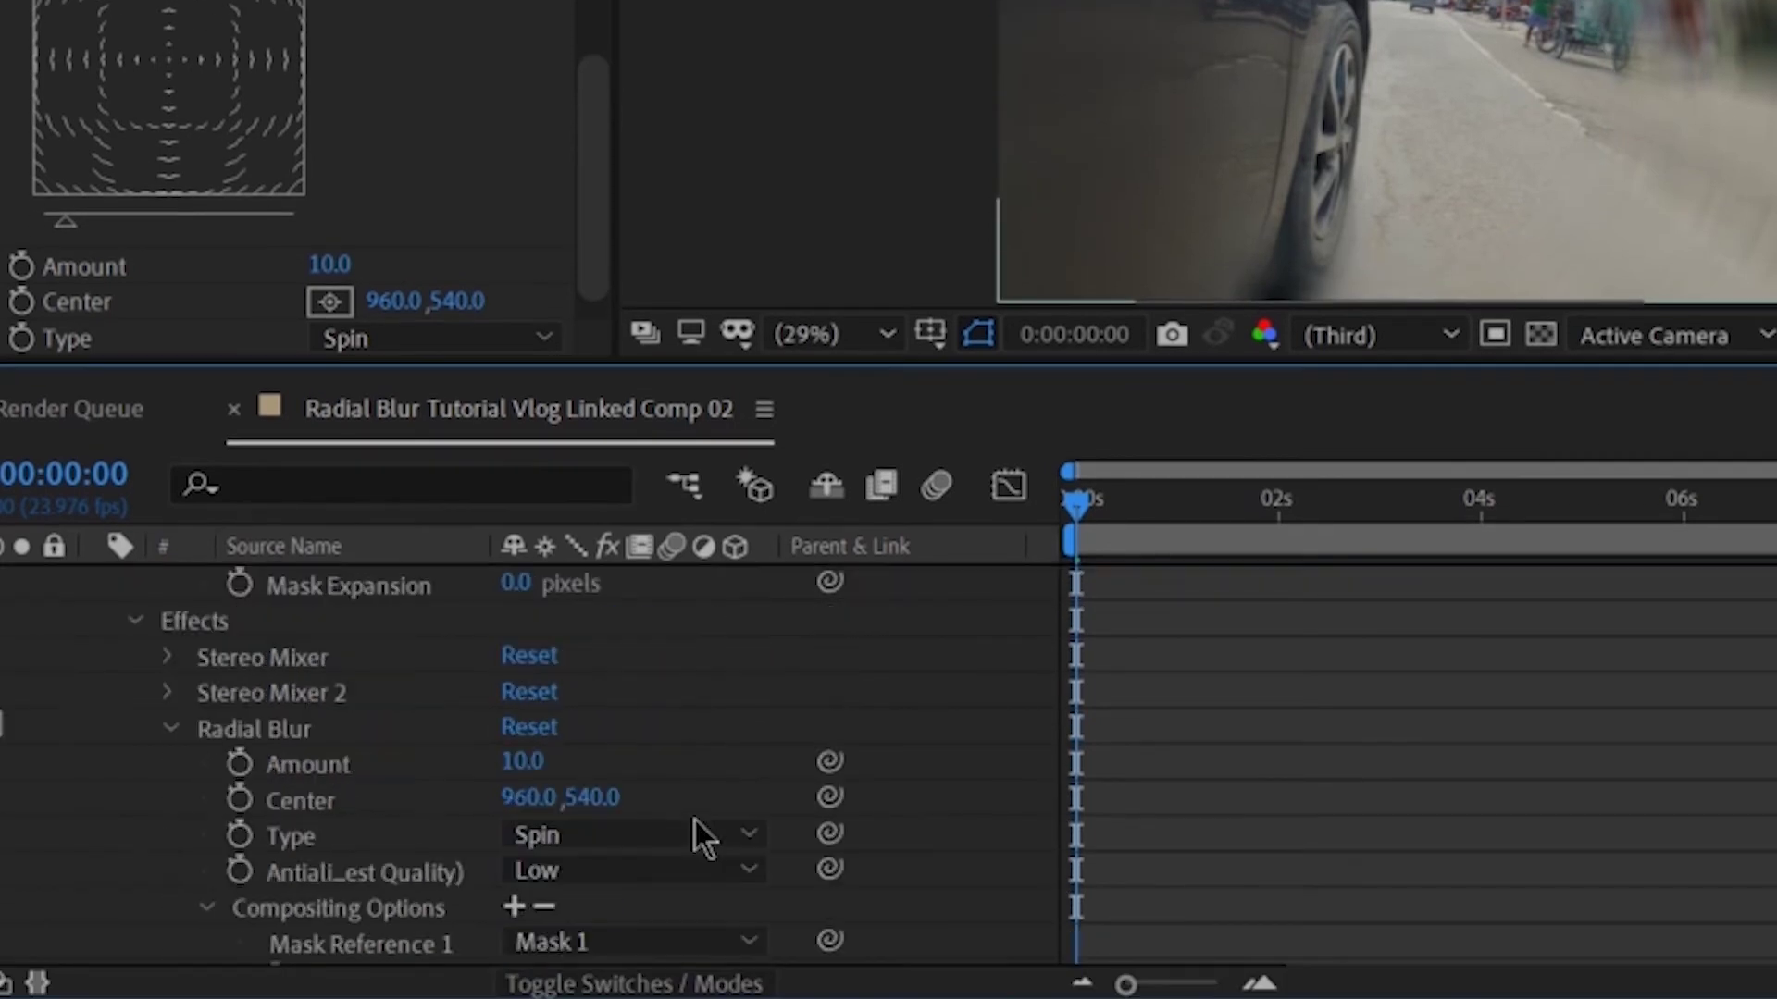
pyautogui.moveTo(511, 765); pyautogui.dragTo(484, 845)
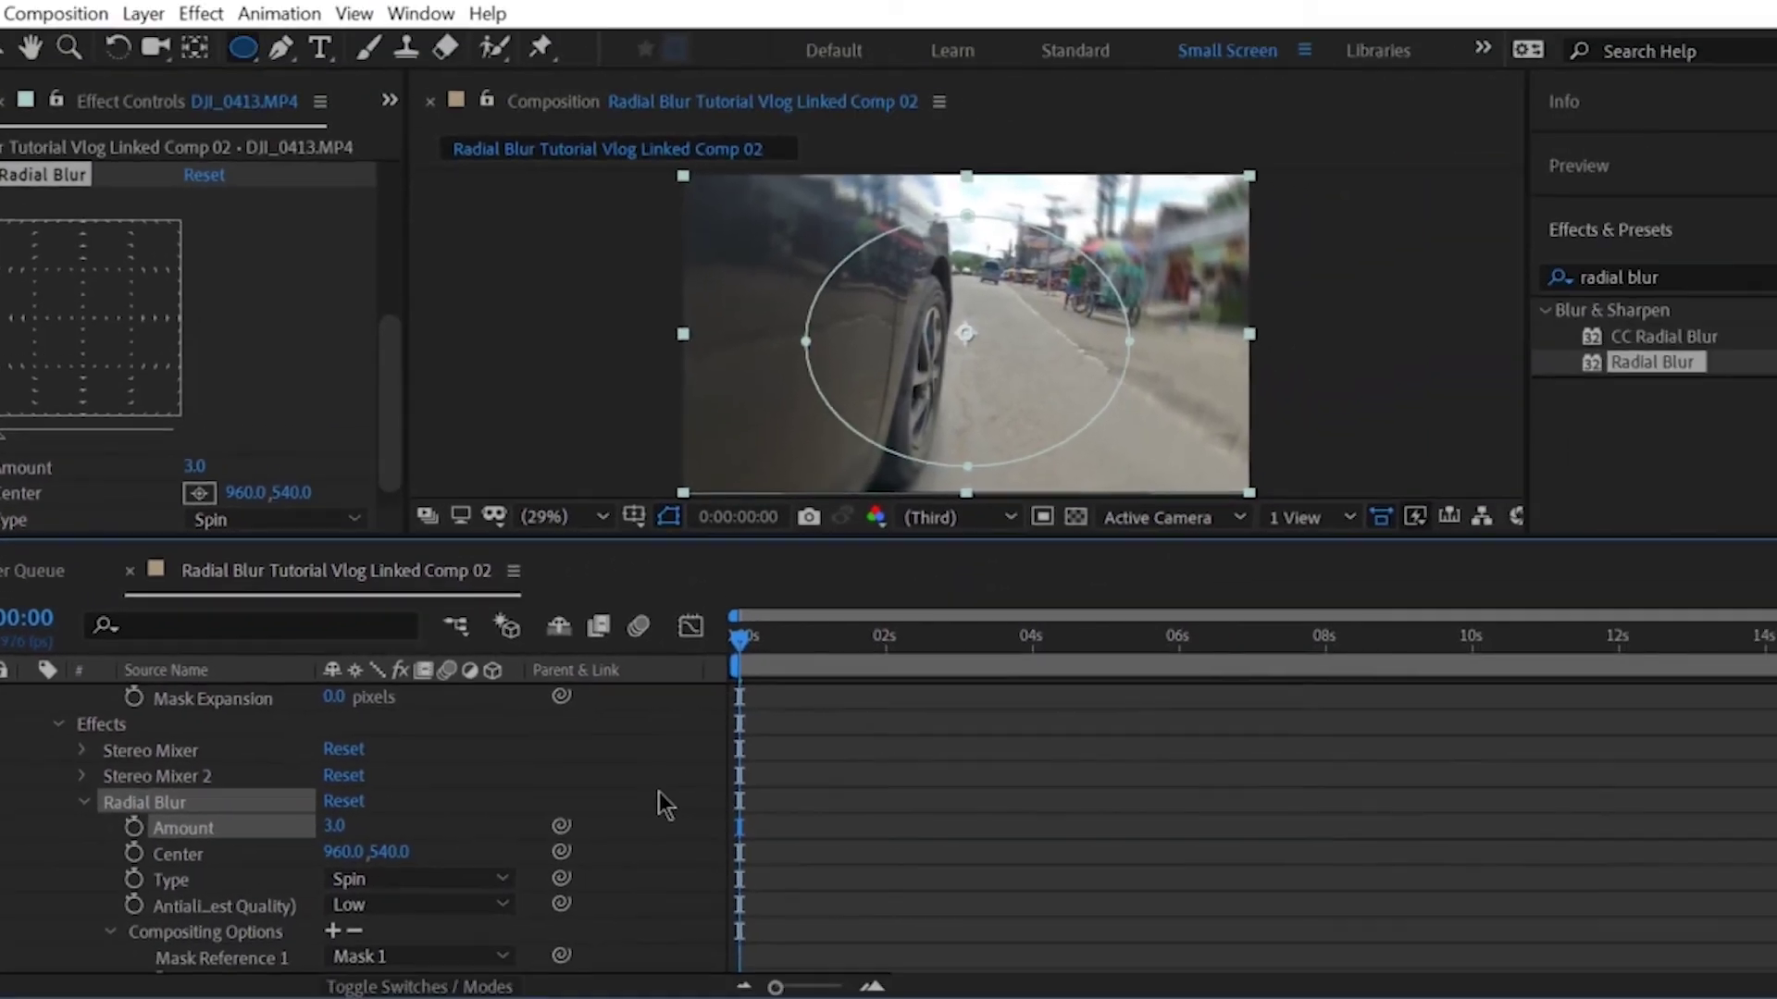
pyautogui.click(659, 792)
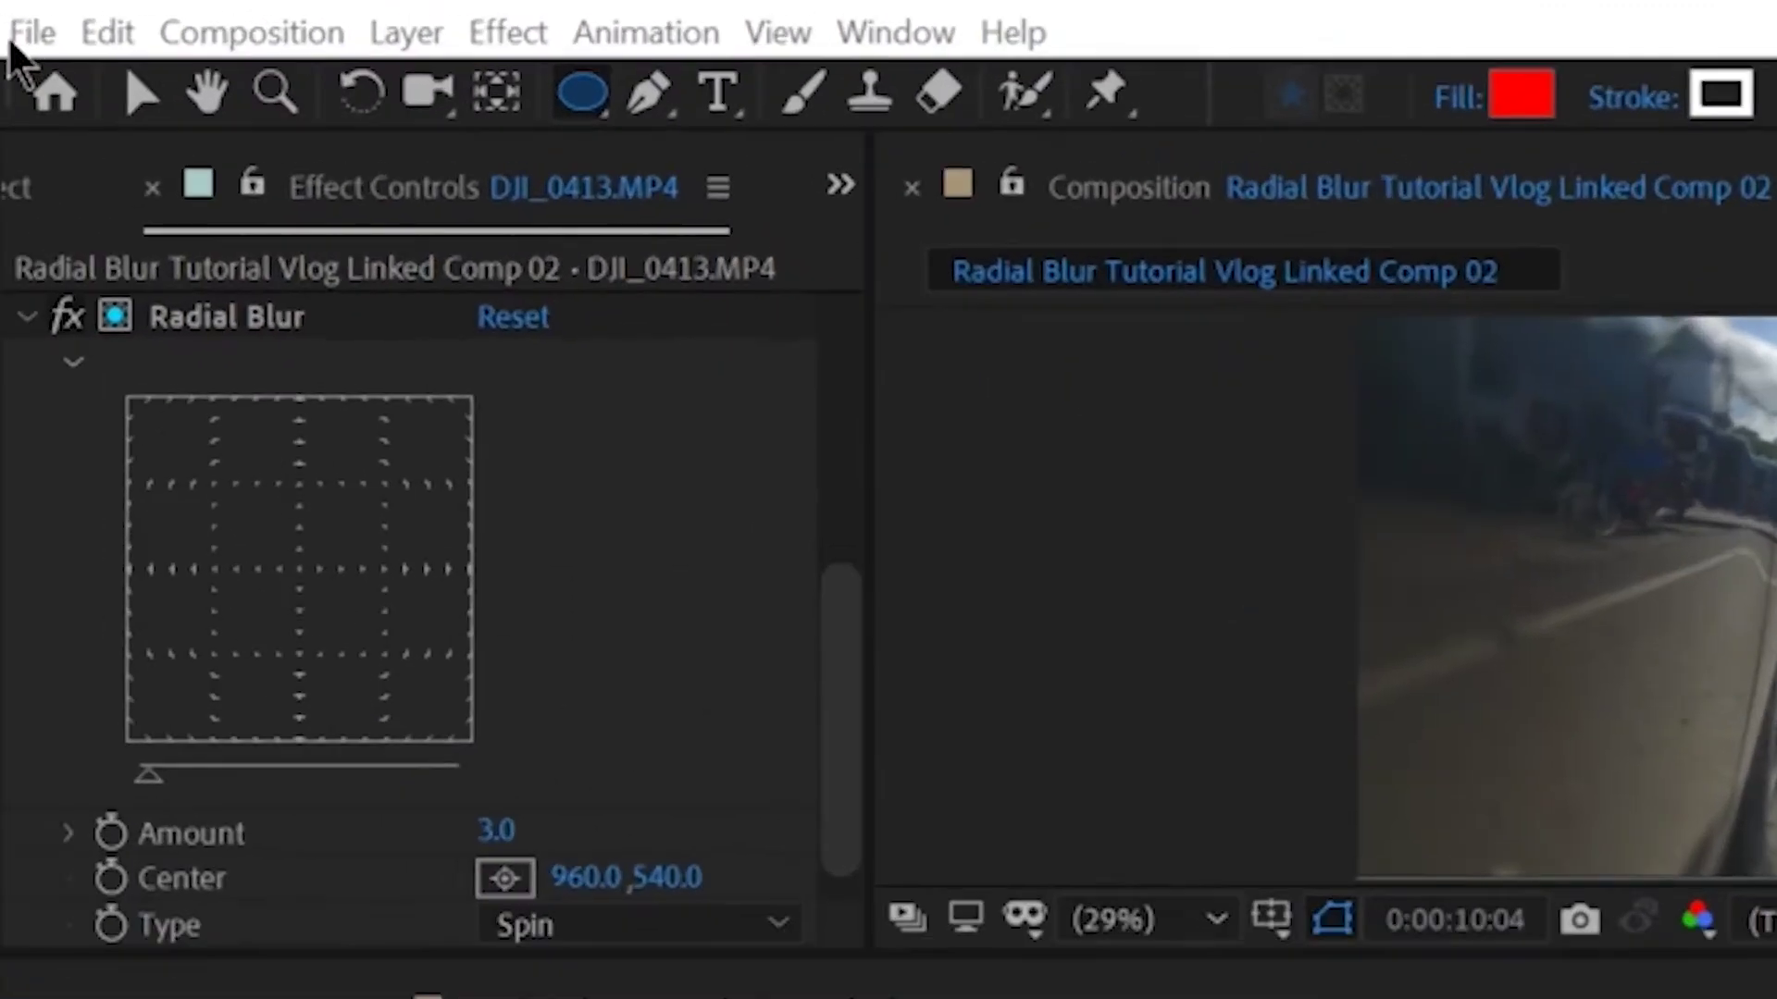
# Step: Save the After Effects project with the DJI_0413.MP4 composition and return to Premiere Pro
pyautogui.click(18, 33)
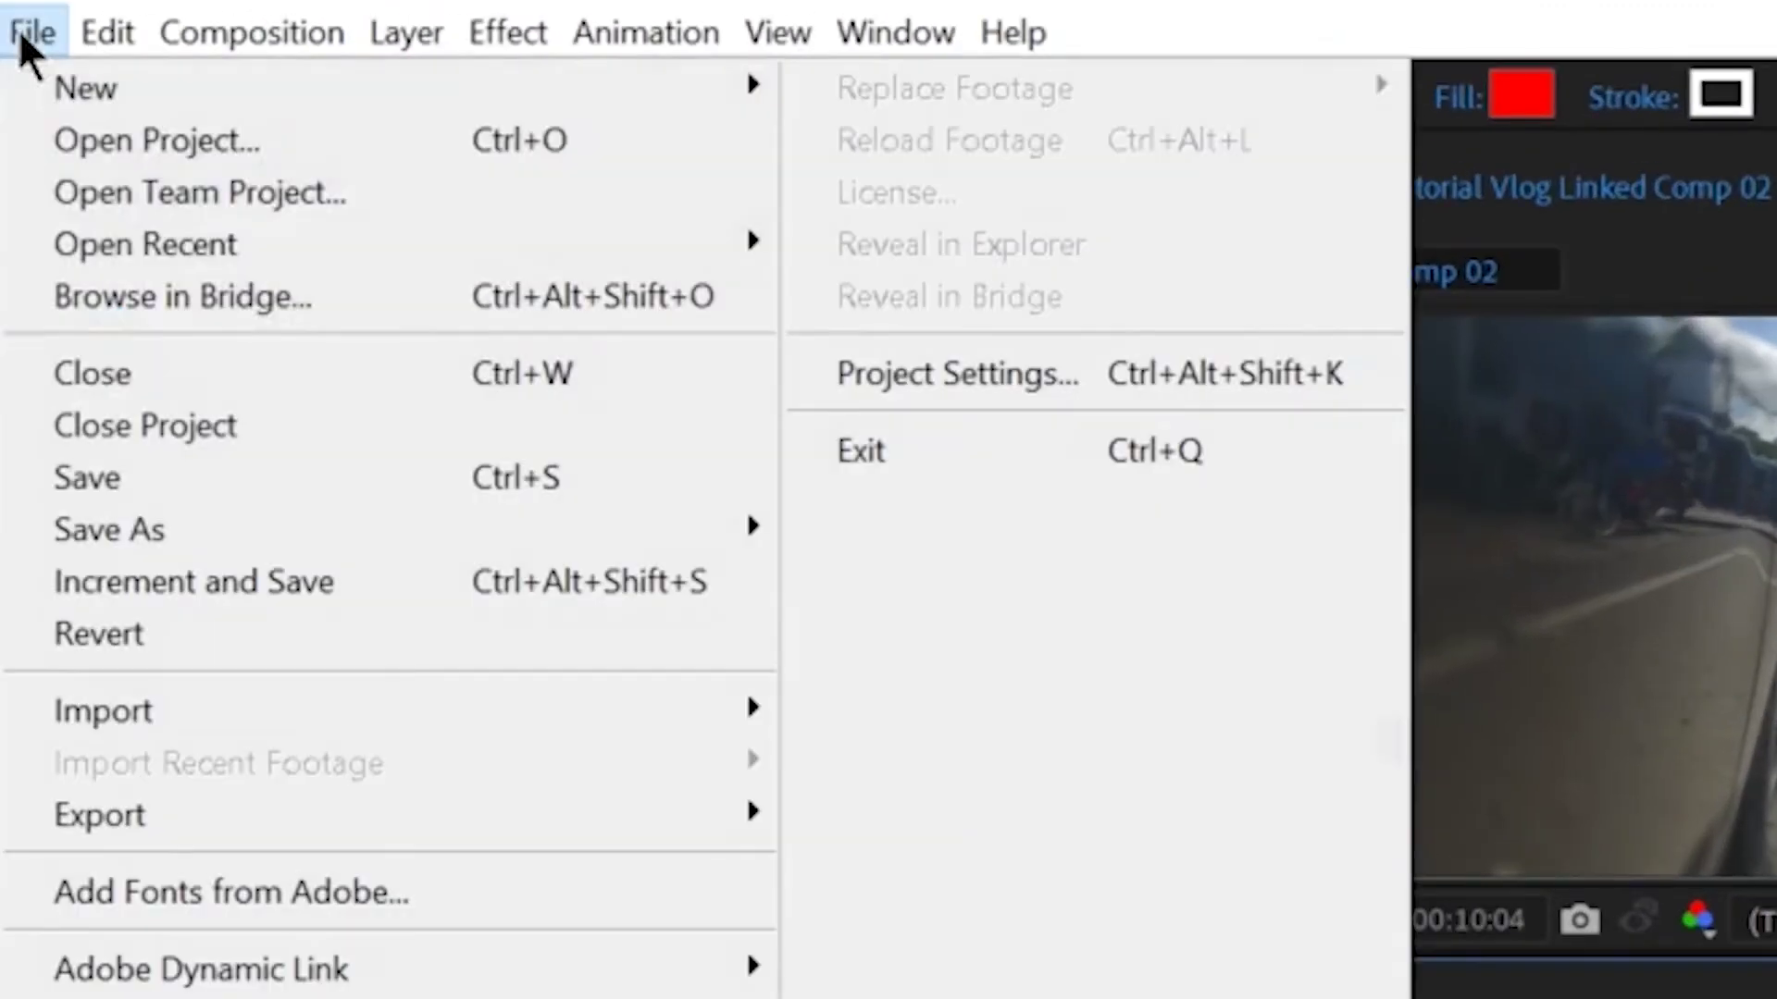
pyautogui.click(119, 476)
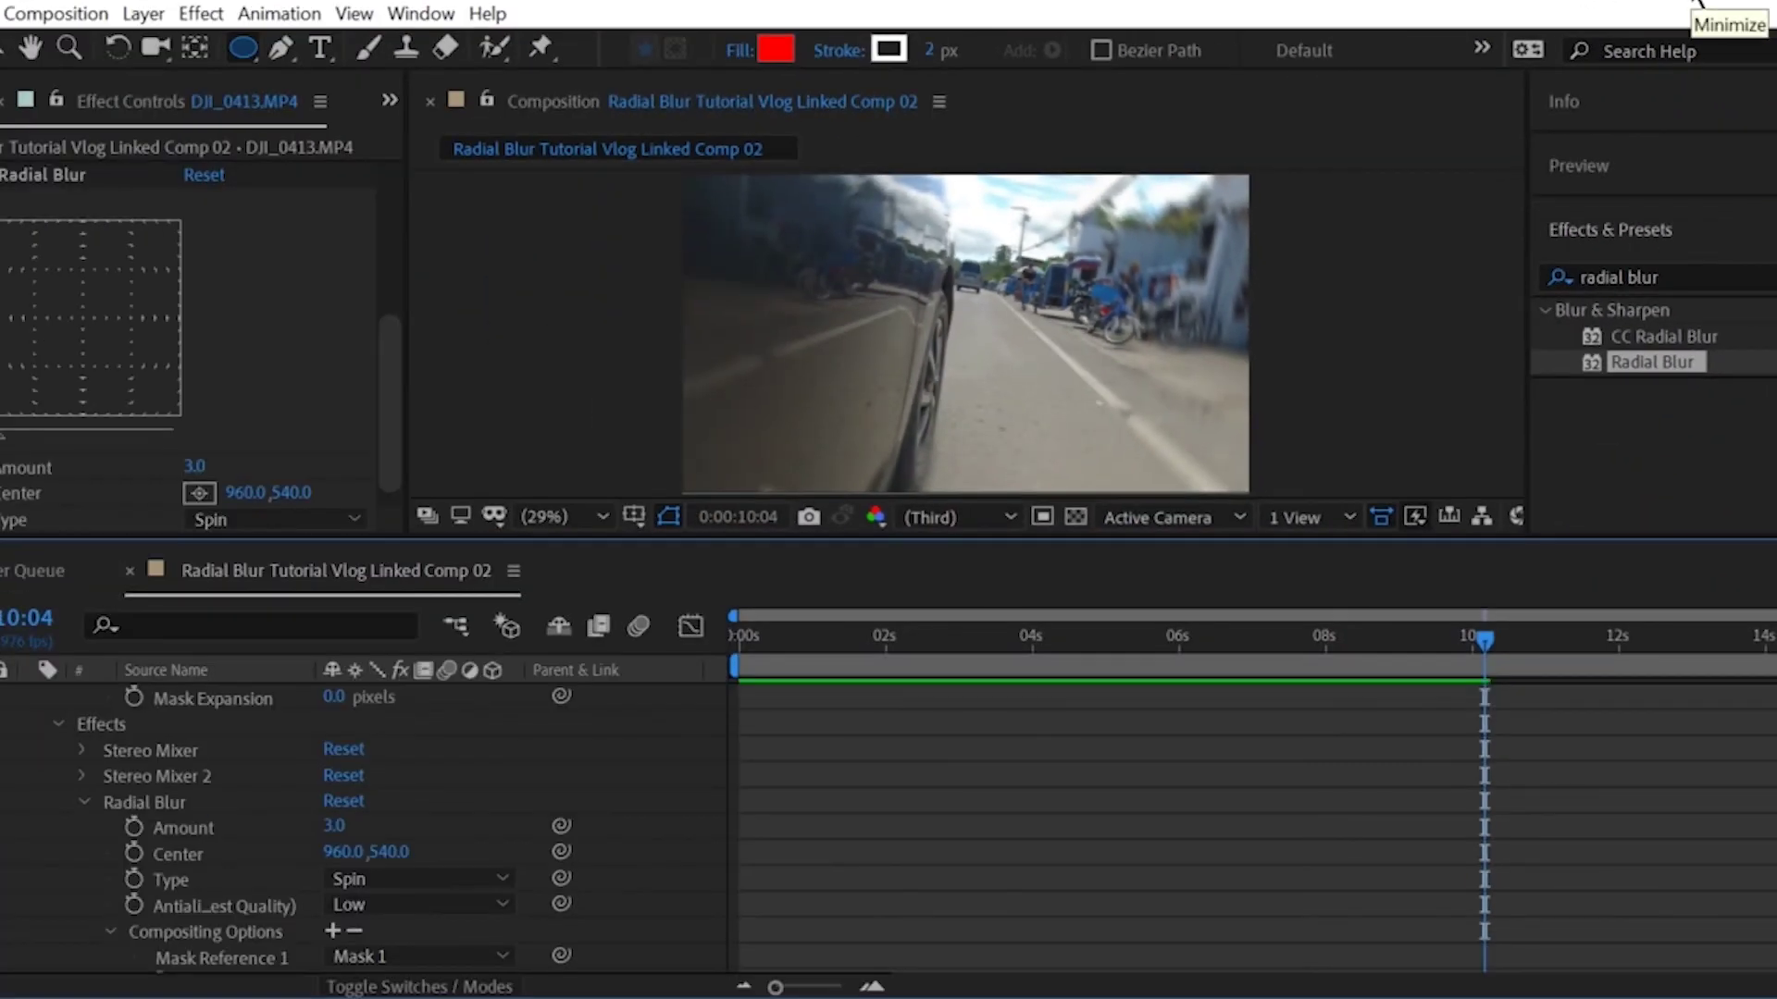
pyautogui.click(1695, 4)
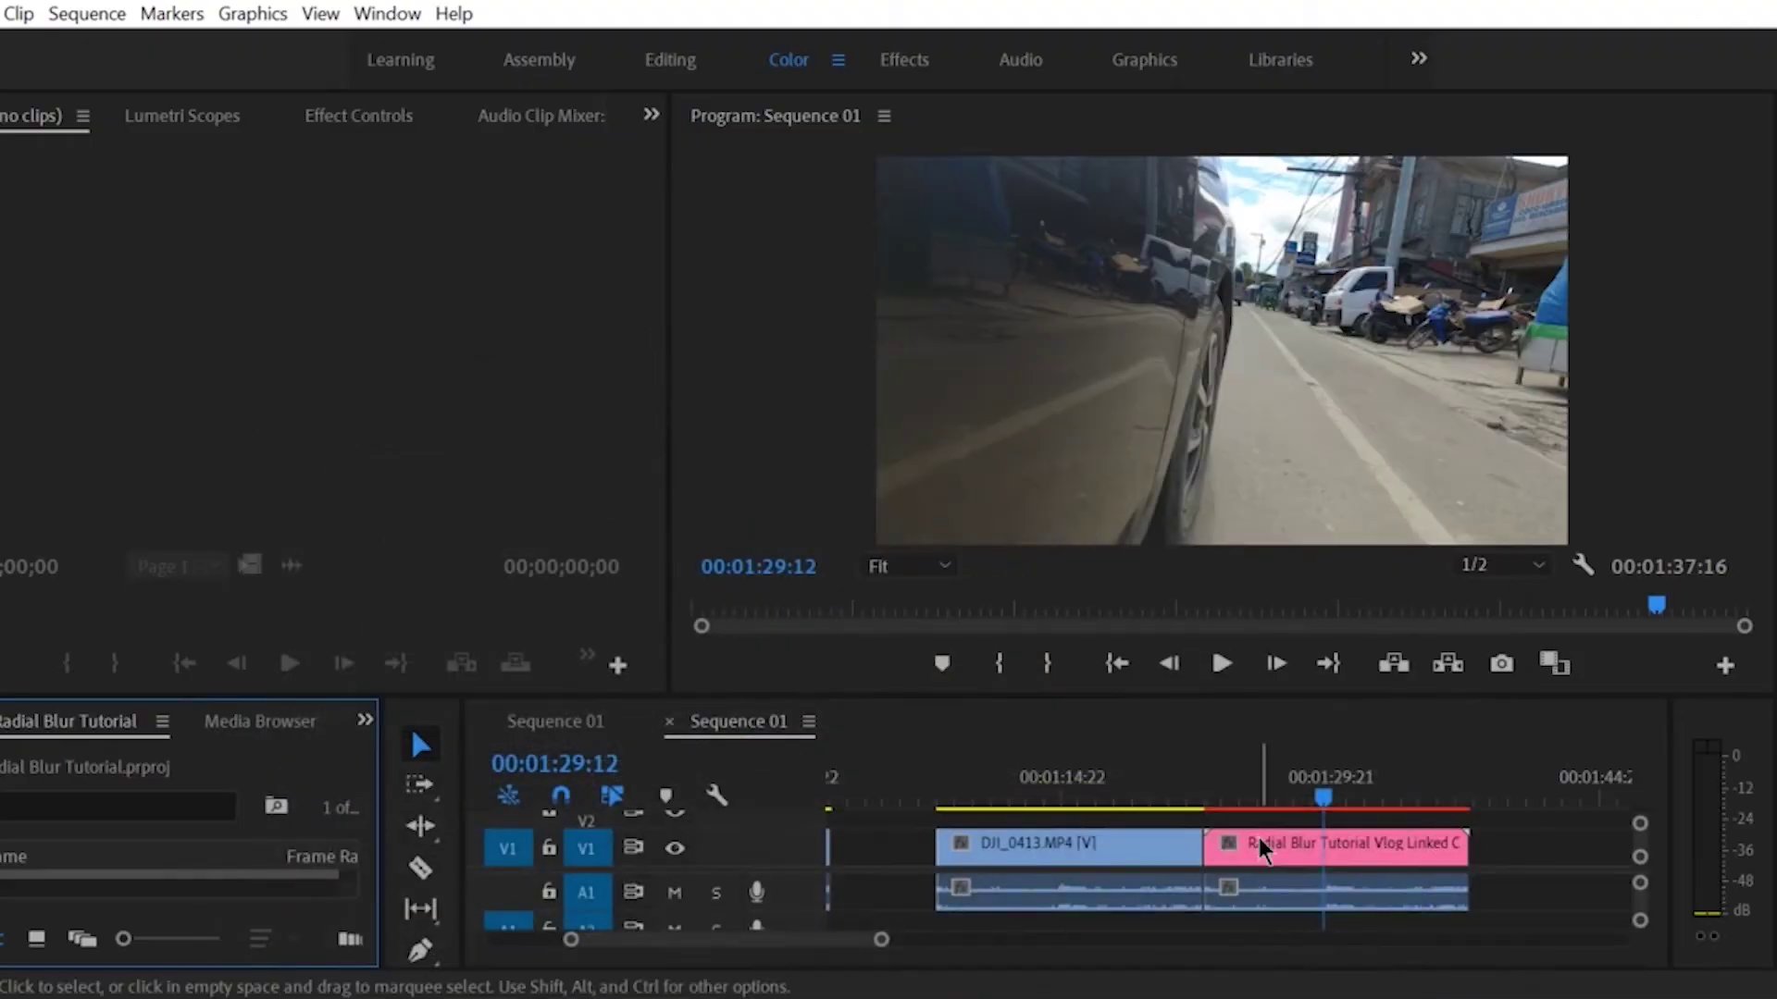
# Step: Mark In at 00:01:07:20 and Out at 00:01:37:16 around the DJI_0413.MP4 clip and its blurred composition, and render In to Out
pyautogui.moveTo(1317, 690); pyautogui.dragTo(936, 690)
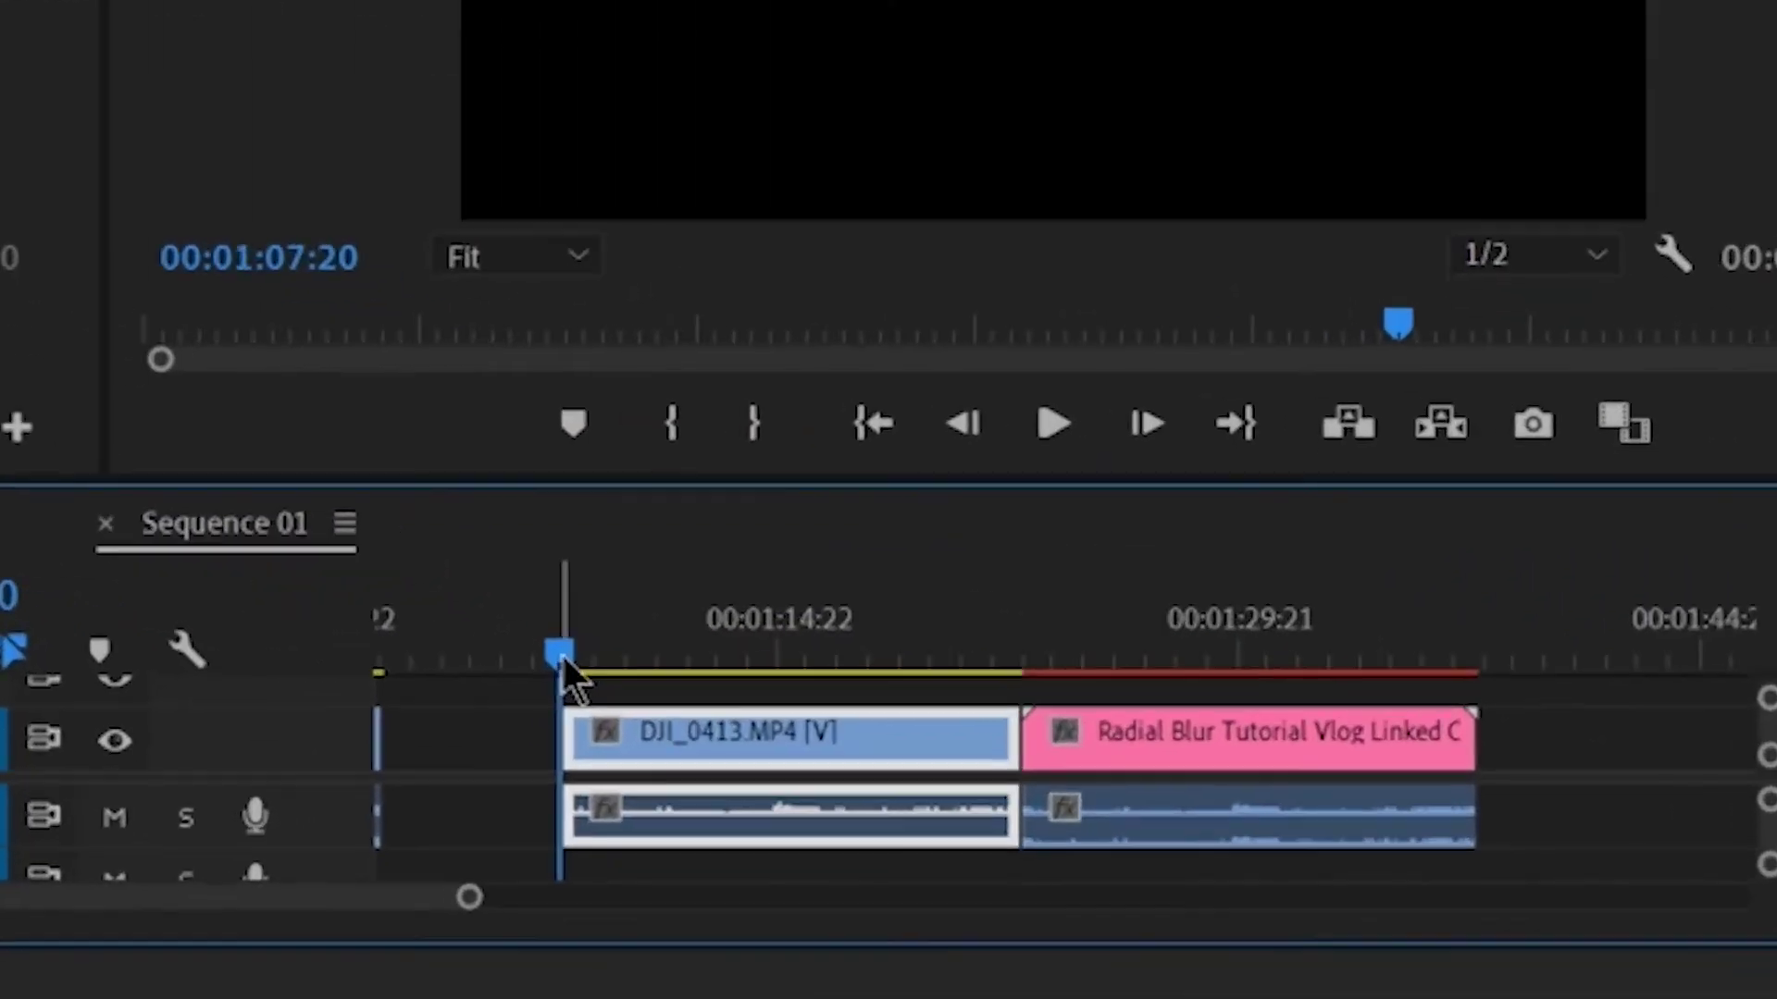
pyautogui.click(691, 439)
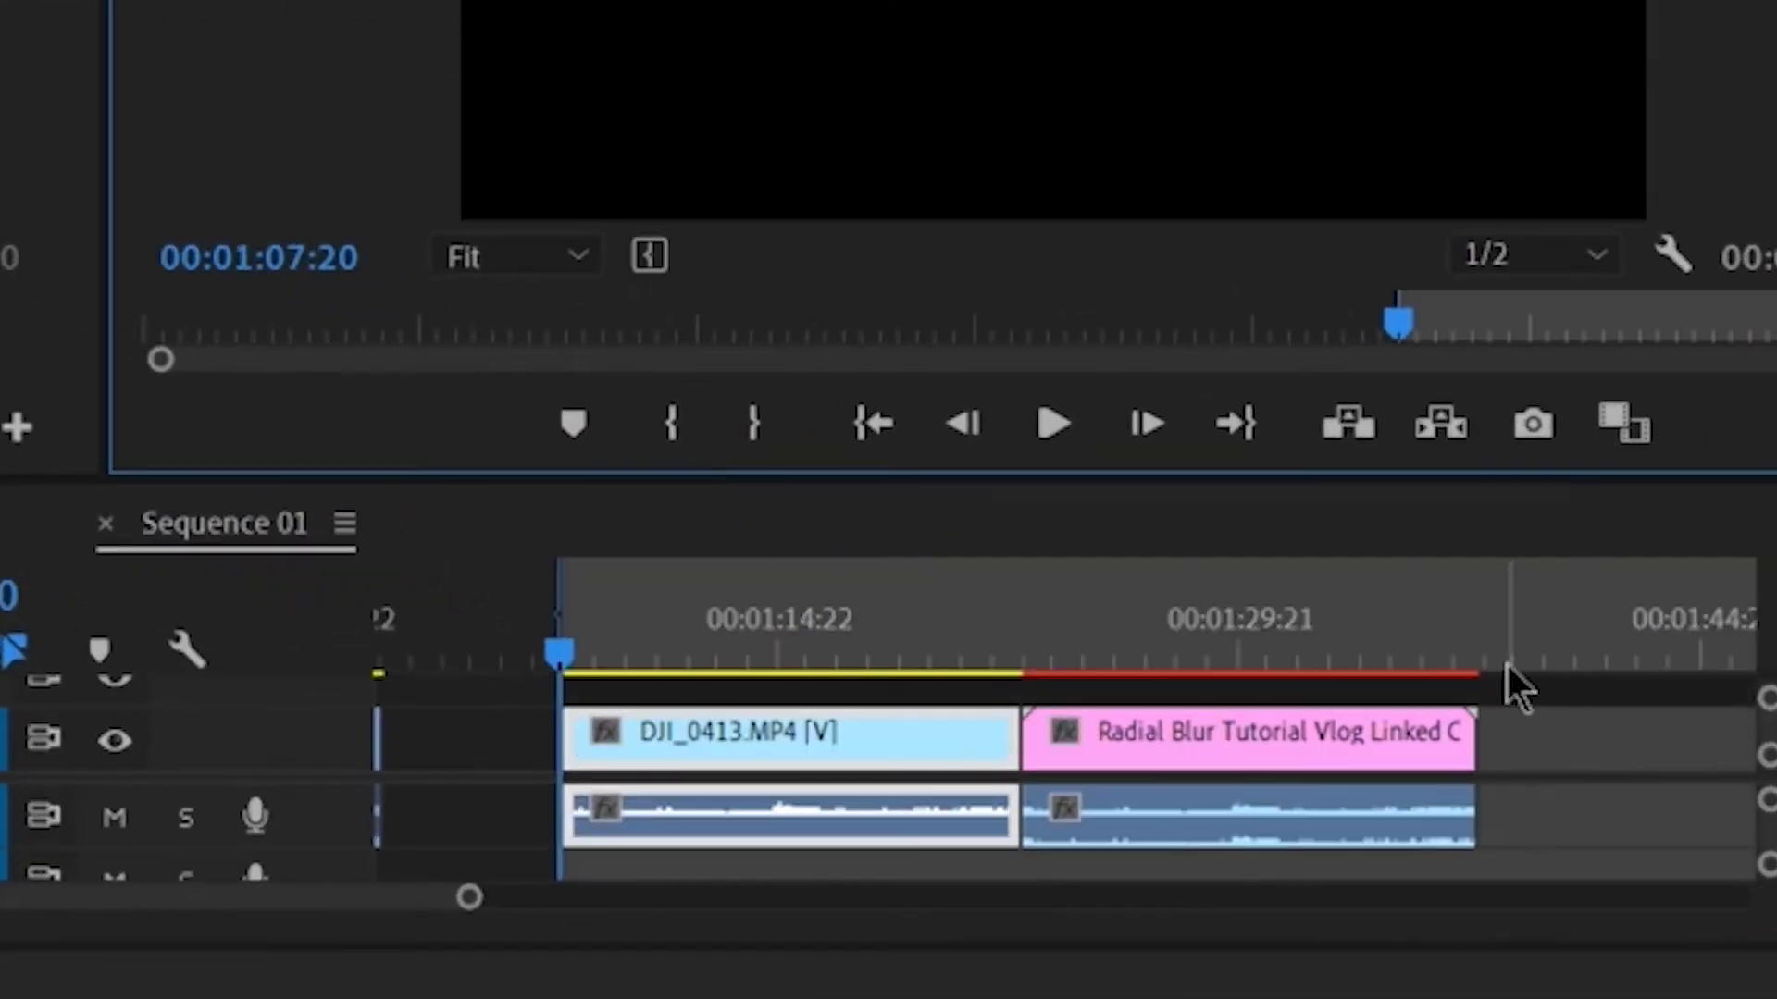
pyautogui.click(1479, 647)
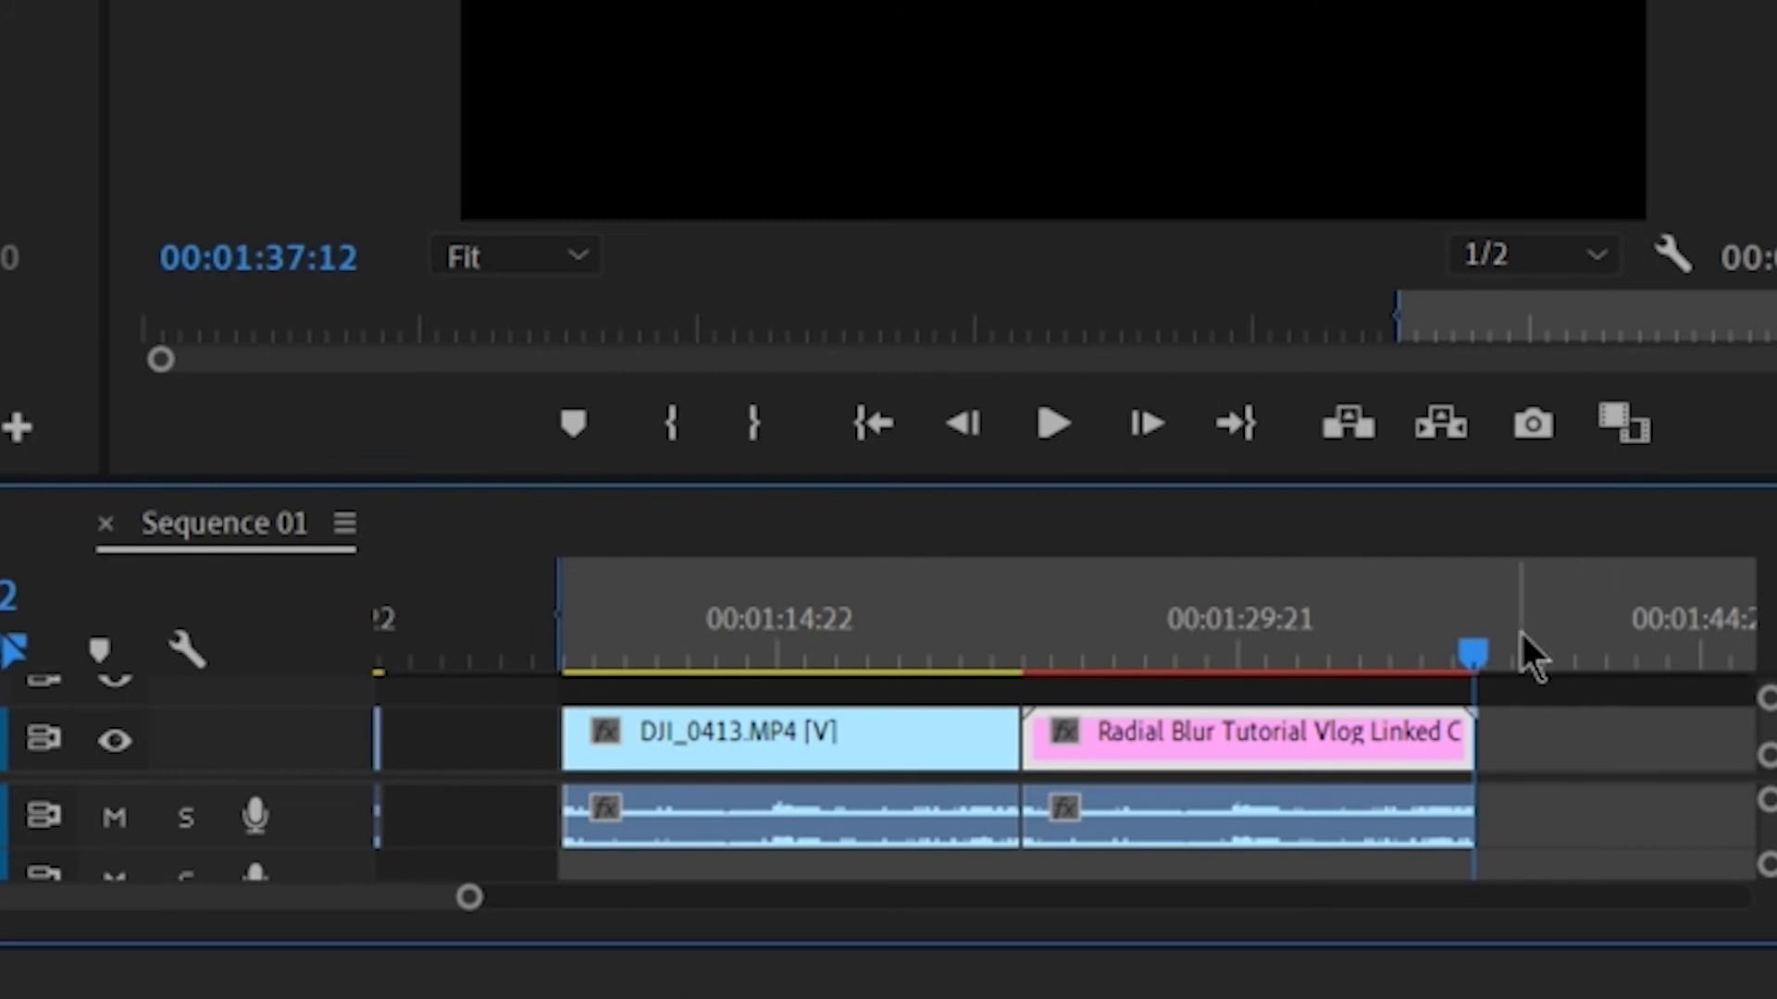
pyautogui.click(1486, 648)
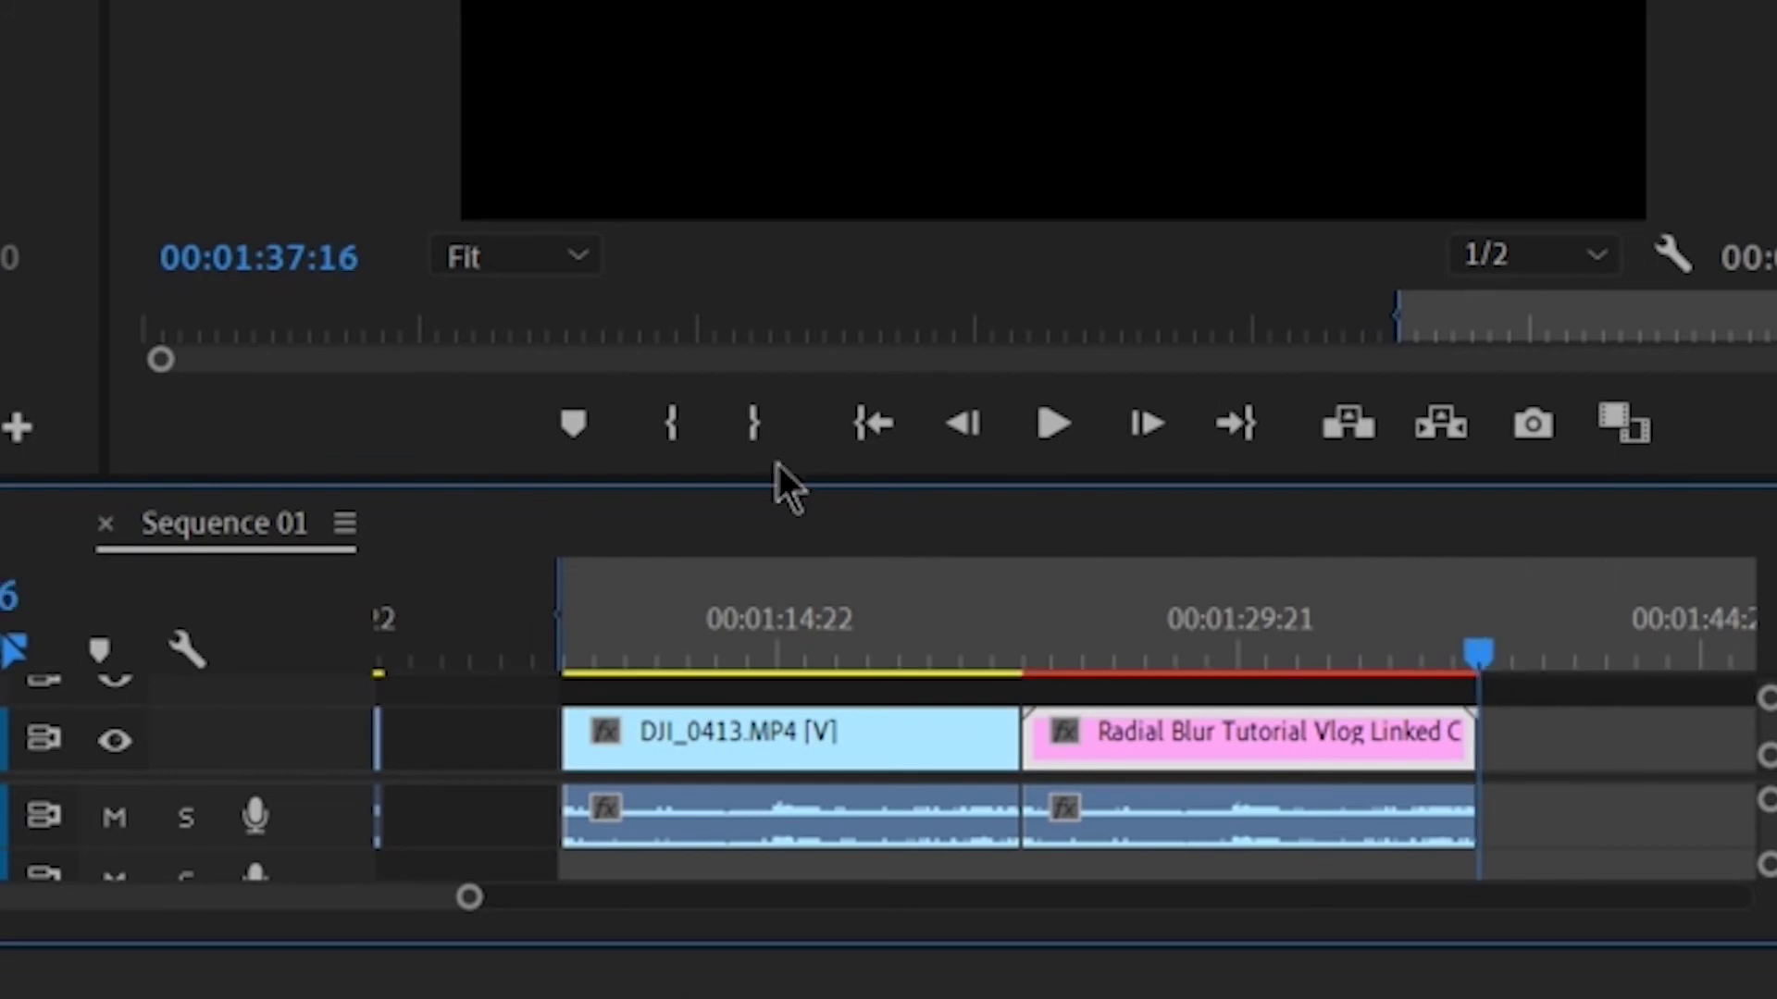
pyautogui.click(759, 430)
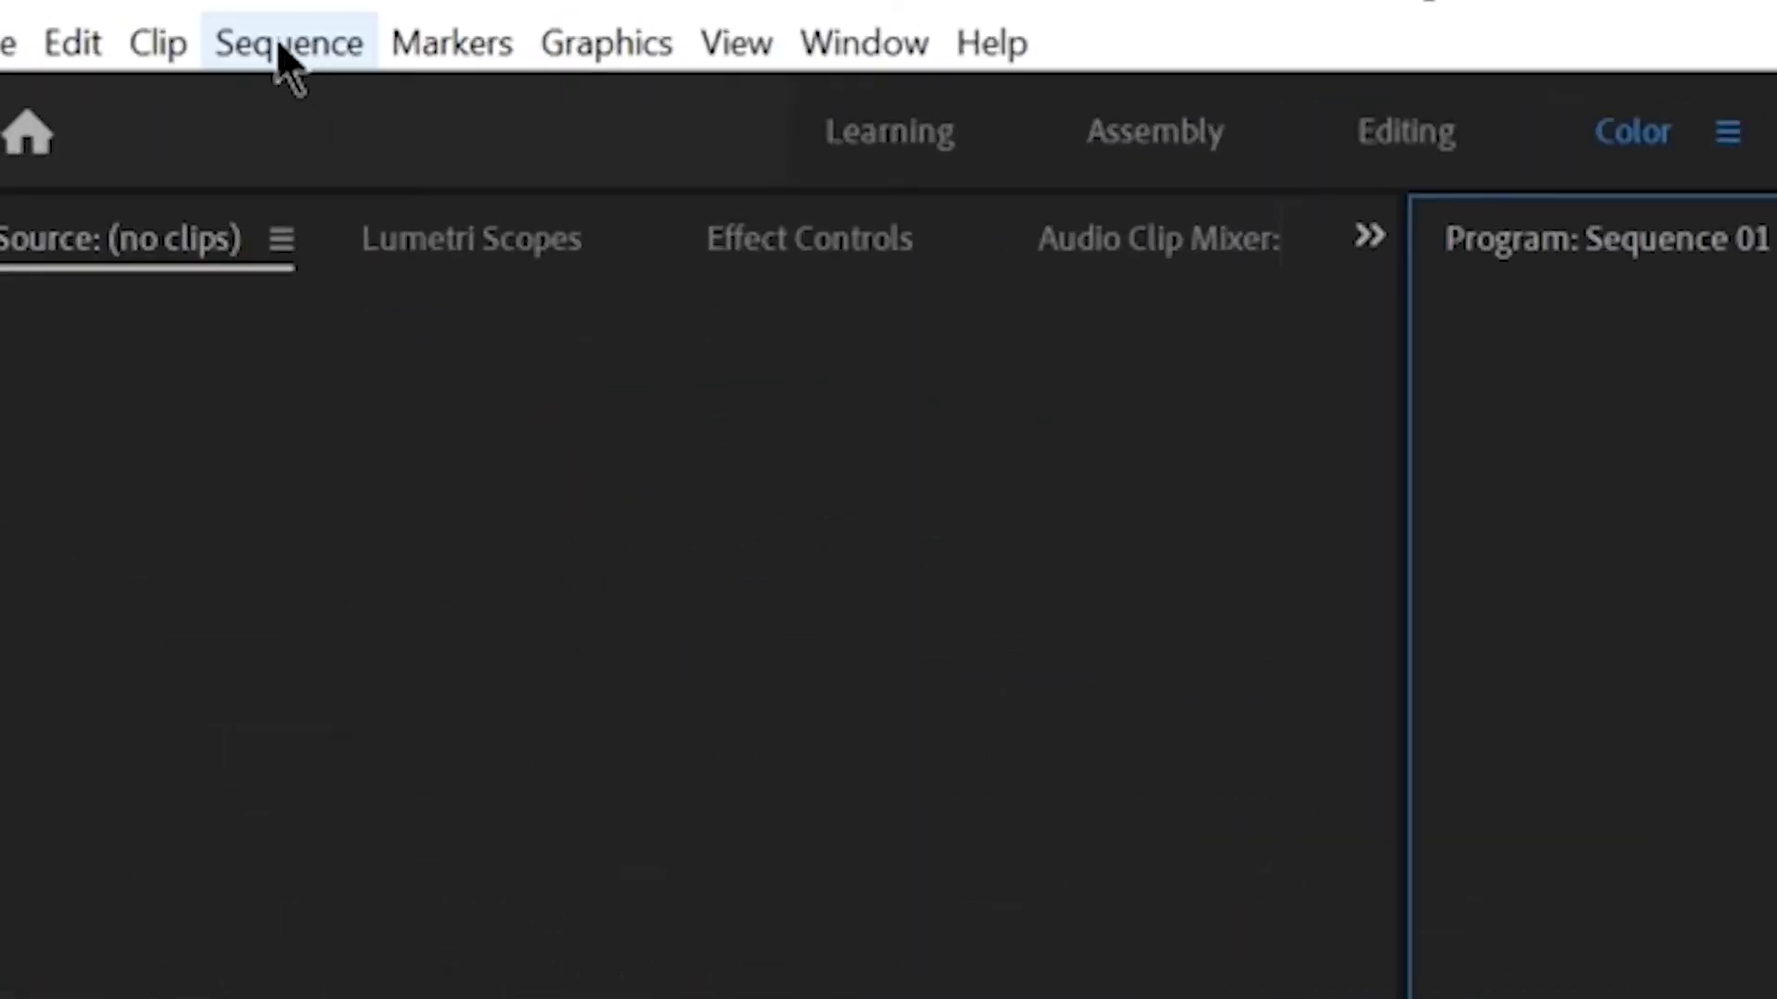
pyautogui.click(276, 37)
pyautogui.click(602, 189)
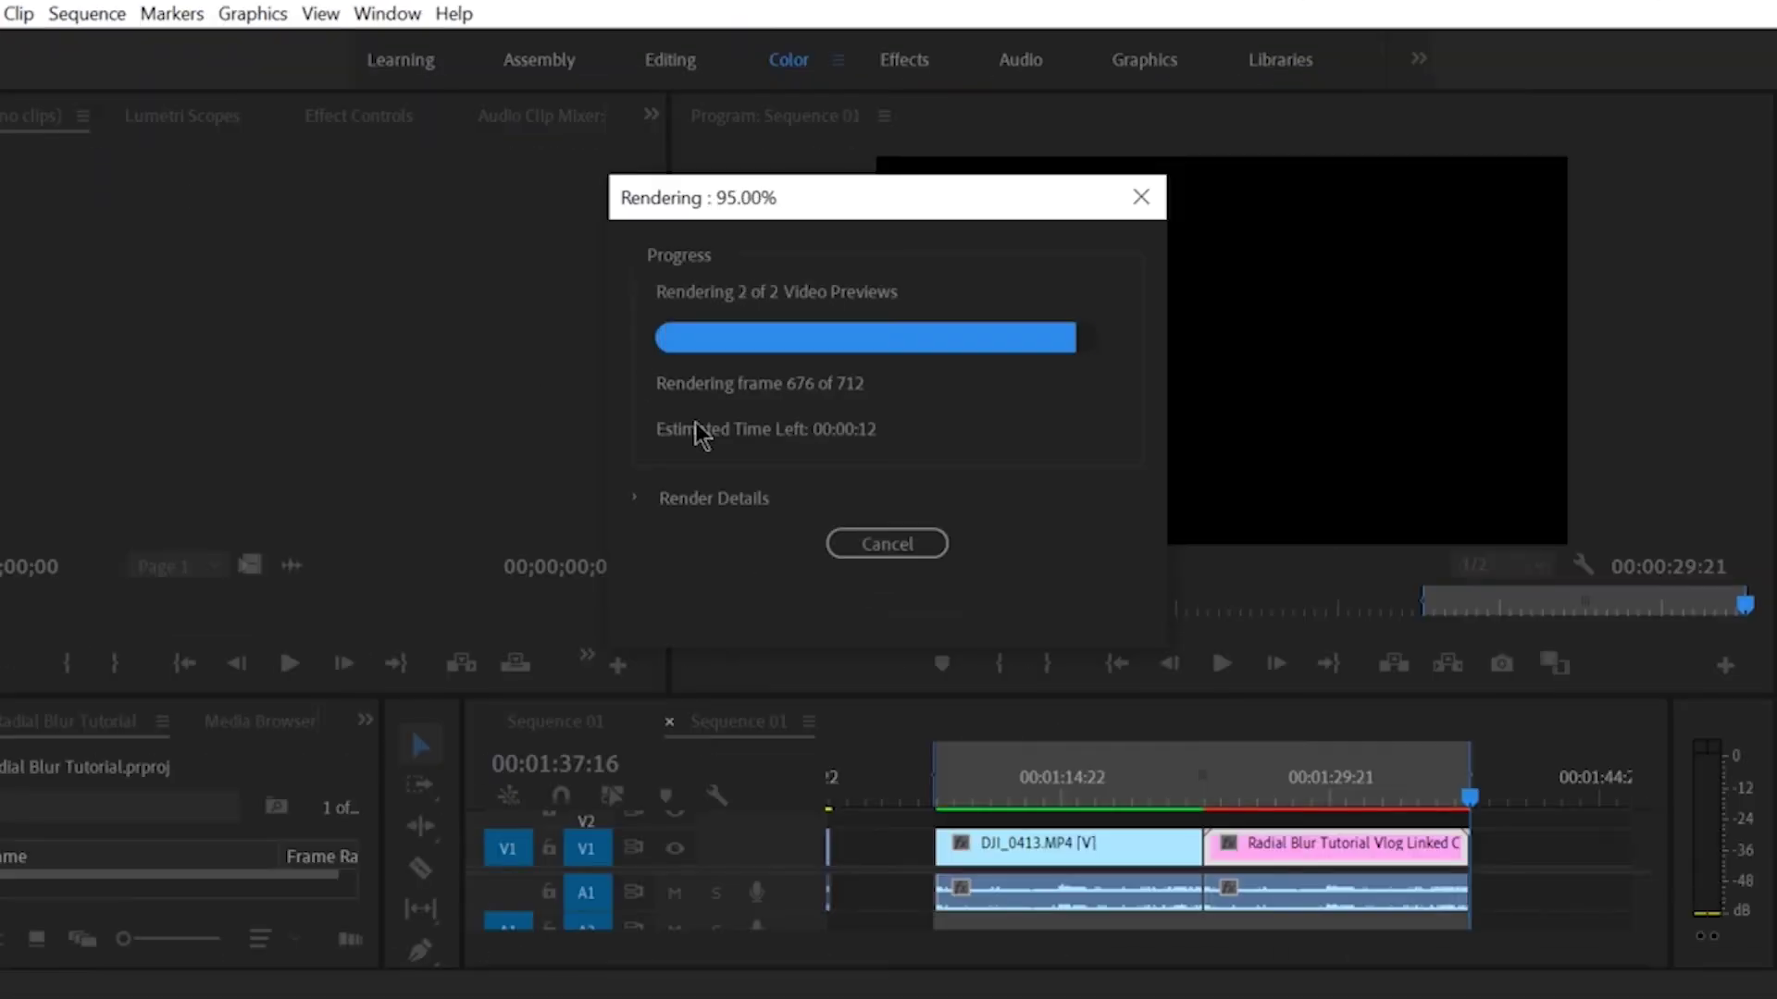